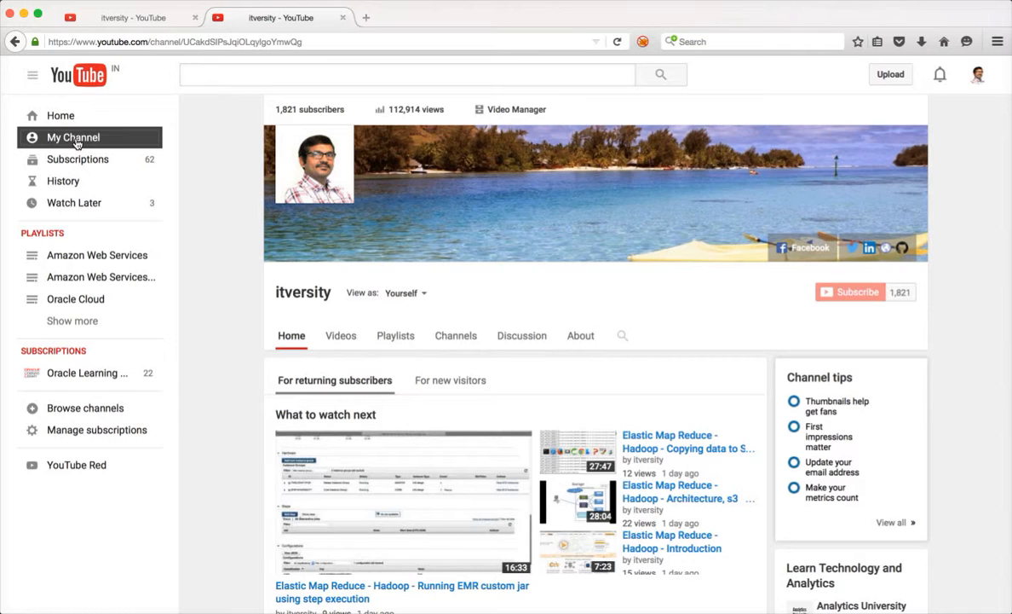
Step: Open cloud.oracle.com in a new browser tab and sign in to My Account from its sign-in page
{"action": "left_click", "coordinate": [366, 18]}
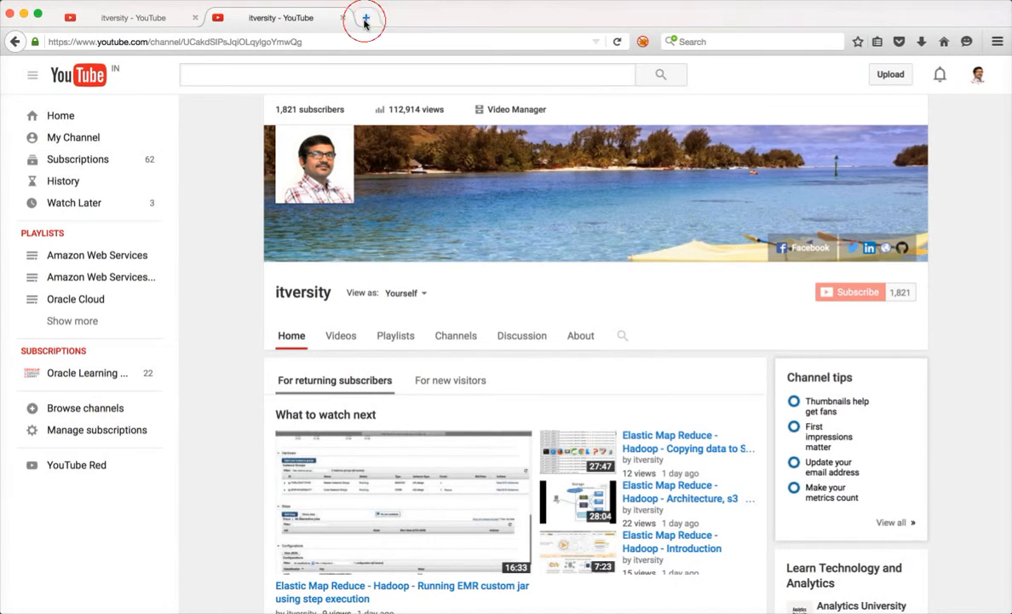
{"action": "type", "text": "cloud.oracle.com"}
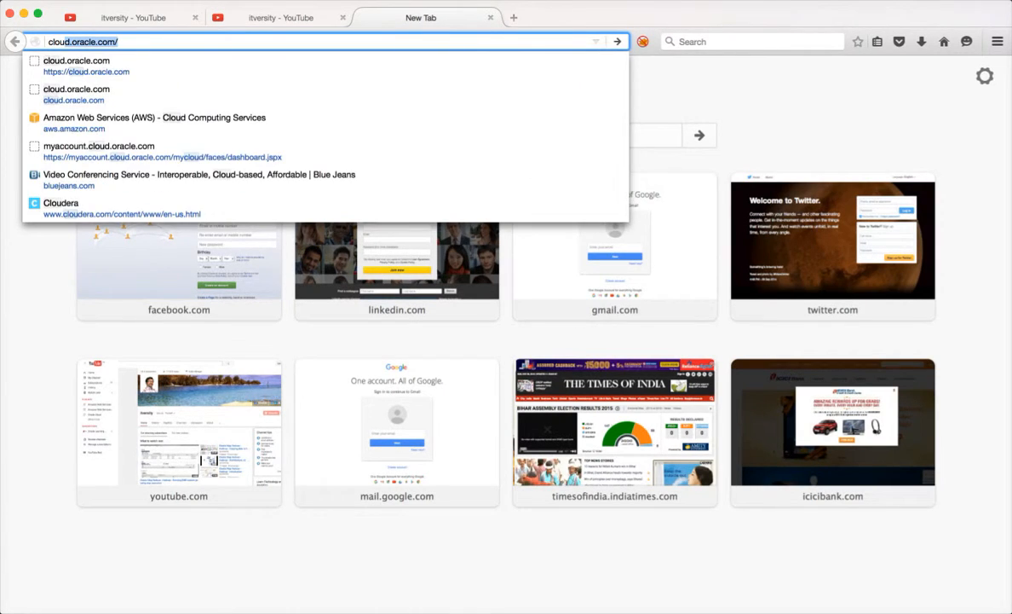
{"action": "key", "text": "Return"}
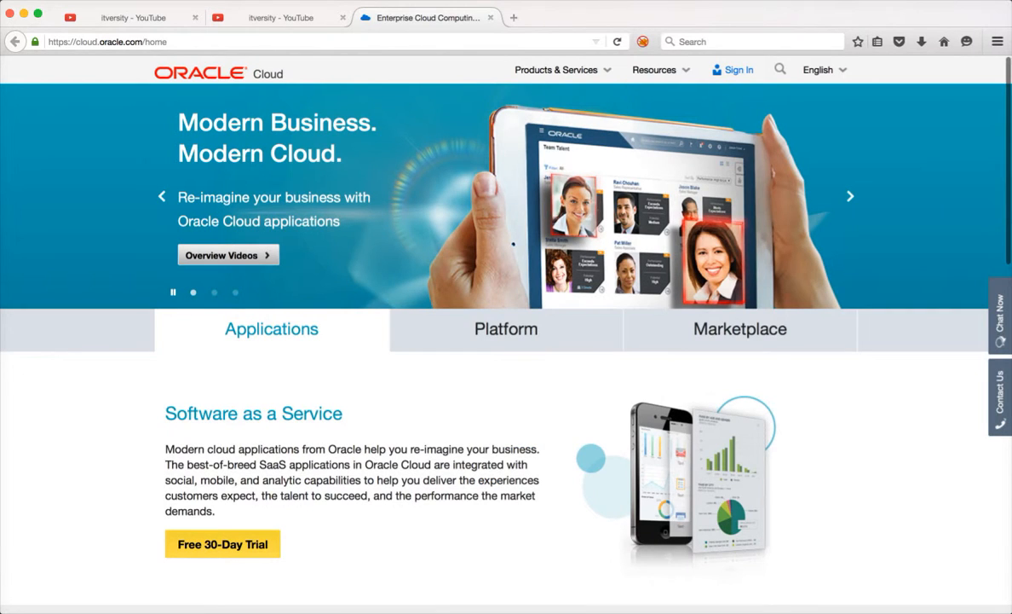
{"action": "left_click", "coordinate": [738, 72]}
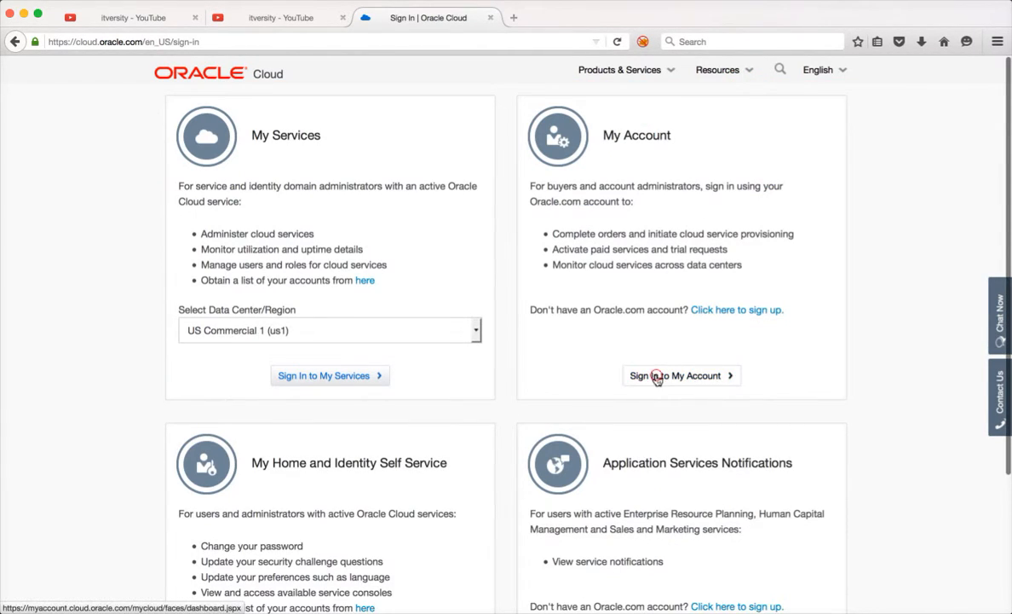
{"action": "left_click", "coordinate": [657, 378]}
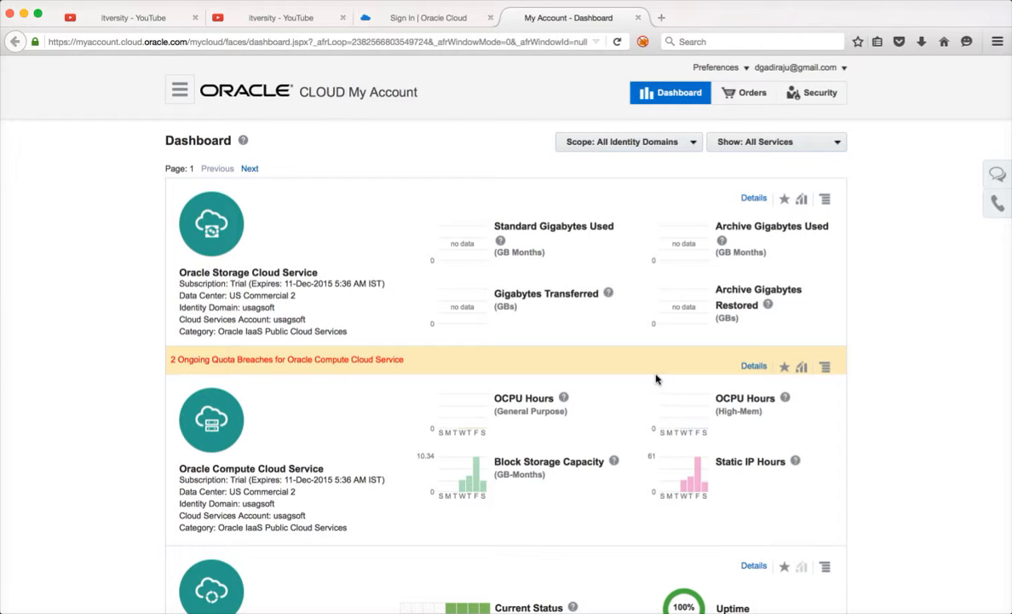
Step: Look through the services on the My Account dashboard and limit the scope to the usagsoft identity domain
{"action": "scroll", "coordinate": [657, 379], "scroll_direction": "down", "scroll_amount": 10}
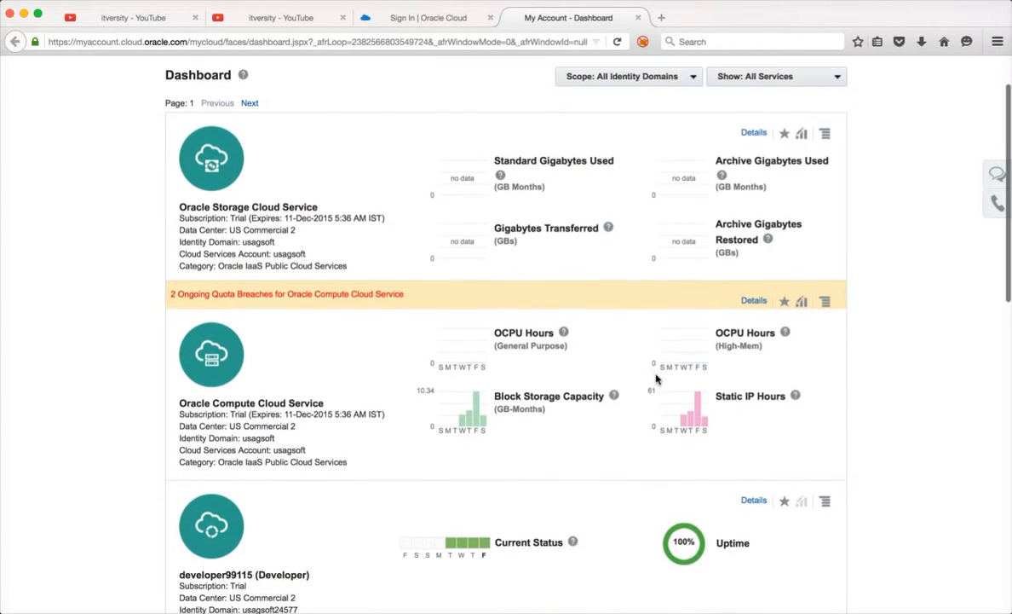
{"action": "scroll", "coordinate": [656, 379], "scroll_direction": "up", "scroll_amount": 6}
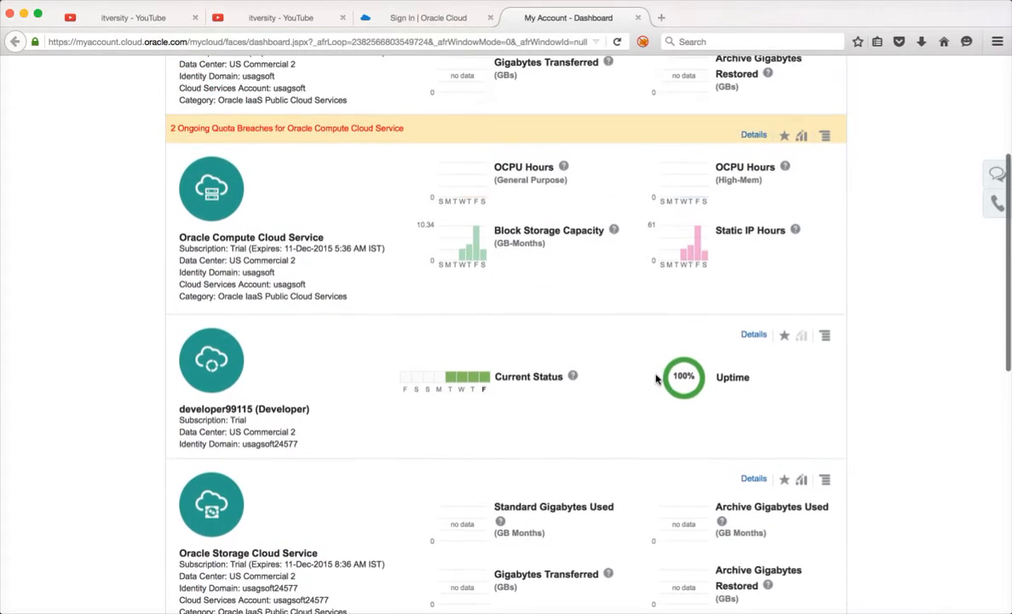
{"action": "scroll", "coordinate": [656, 379], "scroll_direction": "down", "scroll_amount": 17}
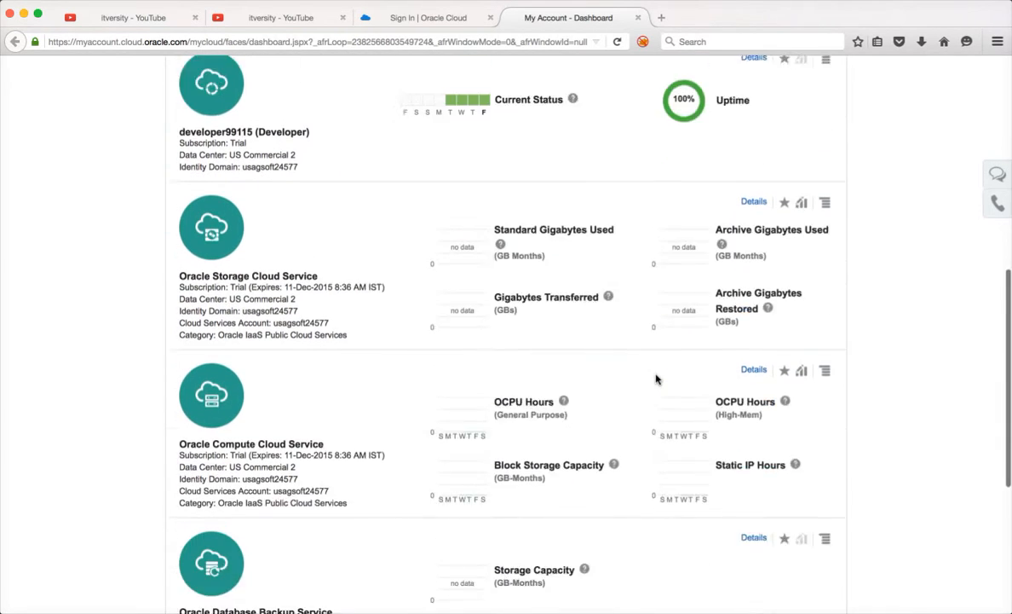
{"action": "scroll", "coordinate": [656, 379], "scroll_direction": "down", "scroll_amount": 2}
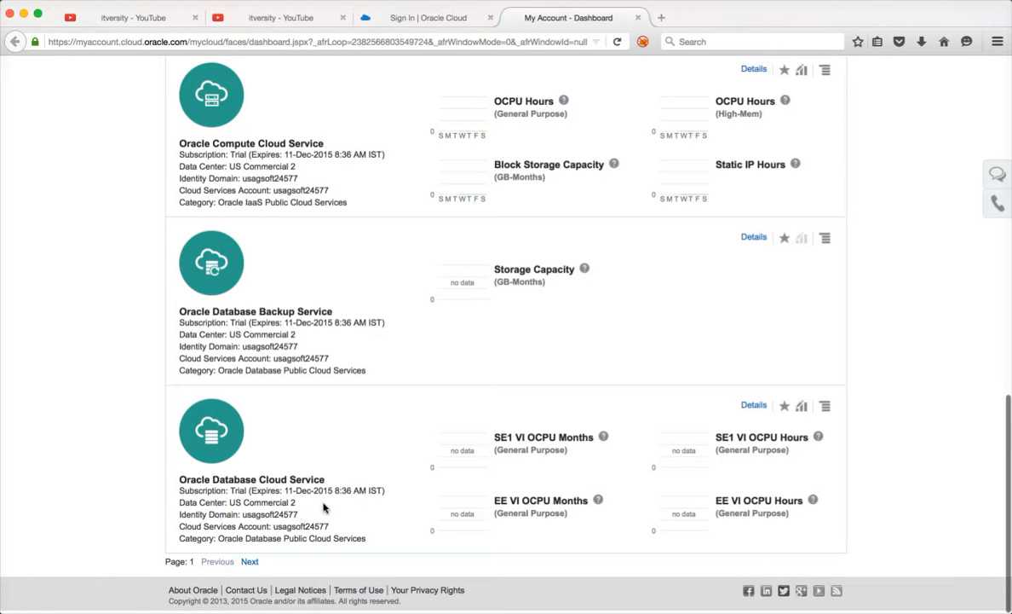
{"action": "scroll", "coordinate": [452, 454], "scroll_direction": "up", "scroll_amount": 8}
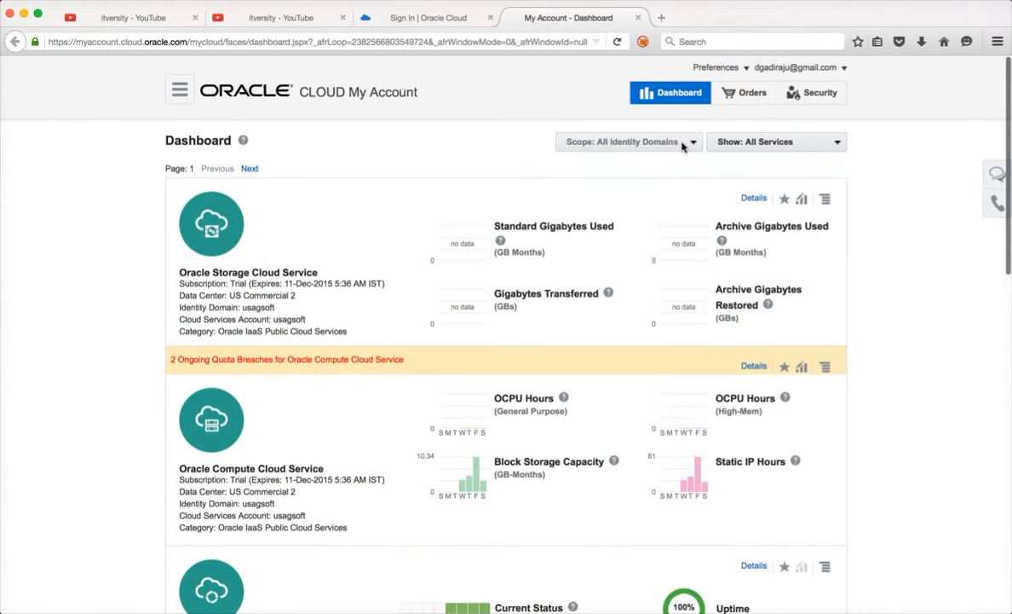
{"action": "left_click", "coordinate": [694, 144]}
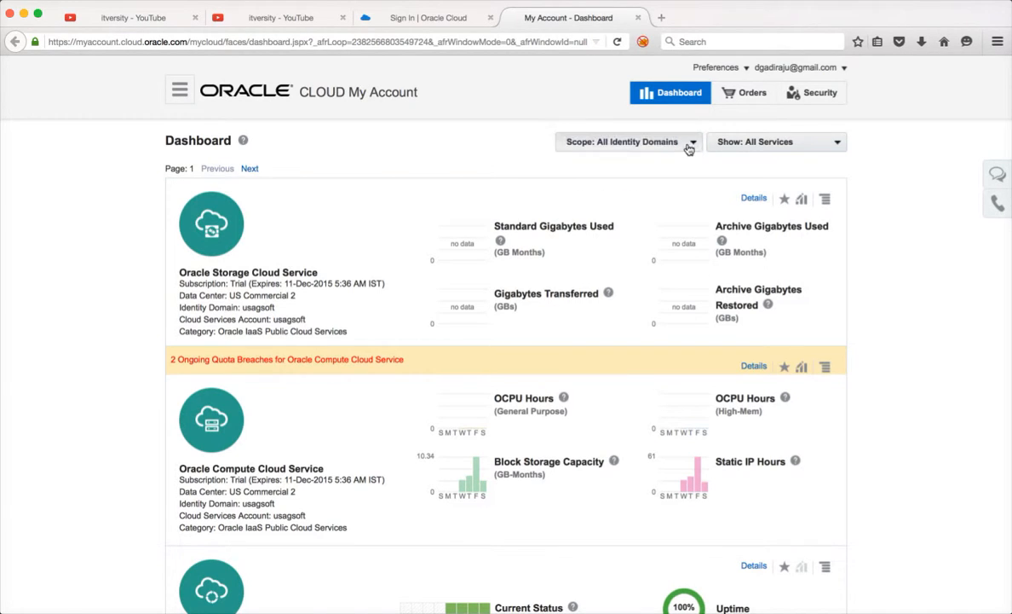
{"action": "left_click", "coordinate": [694, 144]}
{"action": "left_click", "coordinate": [690, 145]}
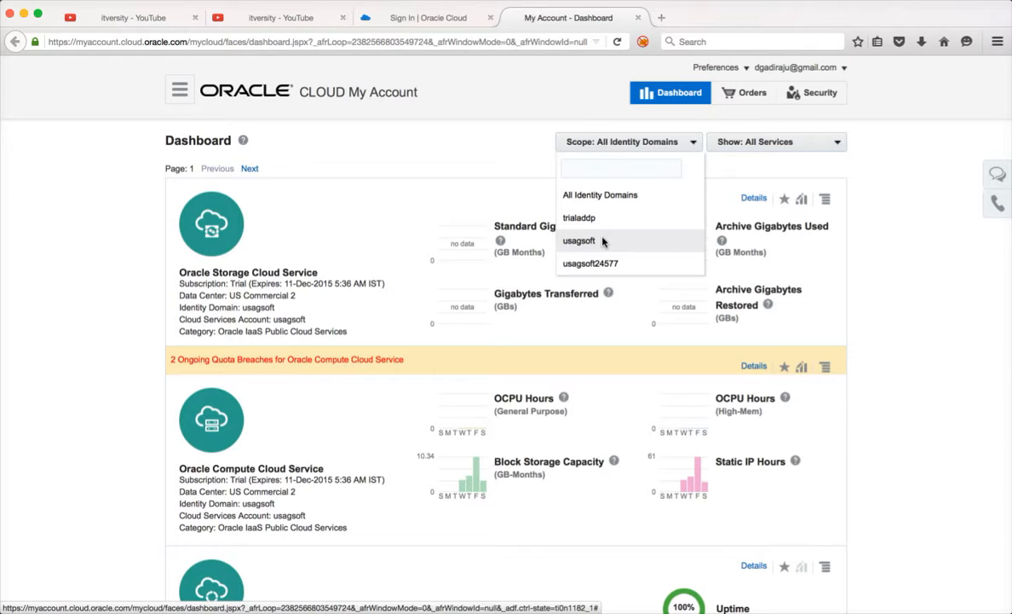
{"action": "left_click", "coordinate": [588, 242]}
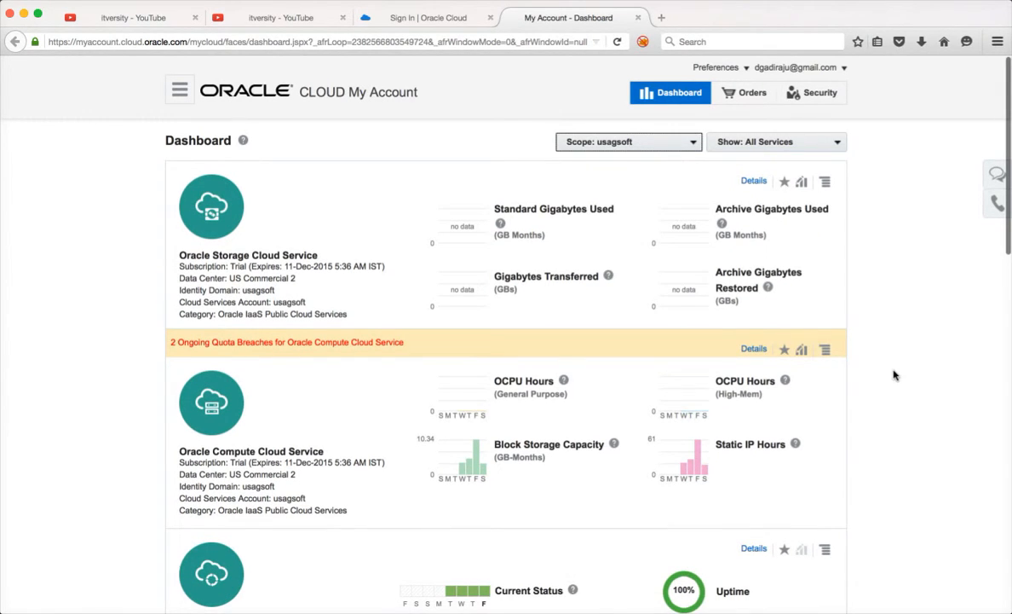
Step: Find Oracle Database Cloud Service on the dashboard and open its My Services site
{"action": "scroll", "coordinate": [894, 375], "scroll_direction": "down", "scroll_amount": 15}
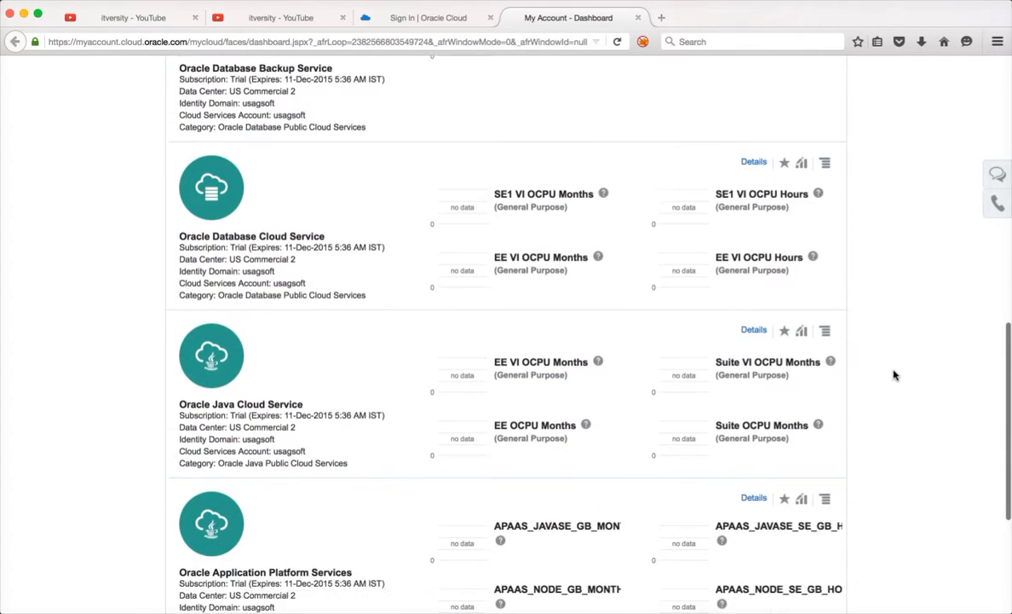
{"action": "scroll", "coordinate": [894, 375], "scroll_direction": "down", "scroll_amount": 2}
{"action": "scroll", "coordinate": [892, 374], "scroll_direction": "up", "scroll_amount": 3}
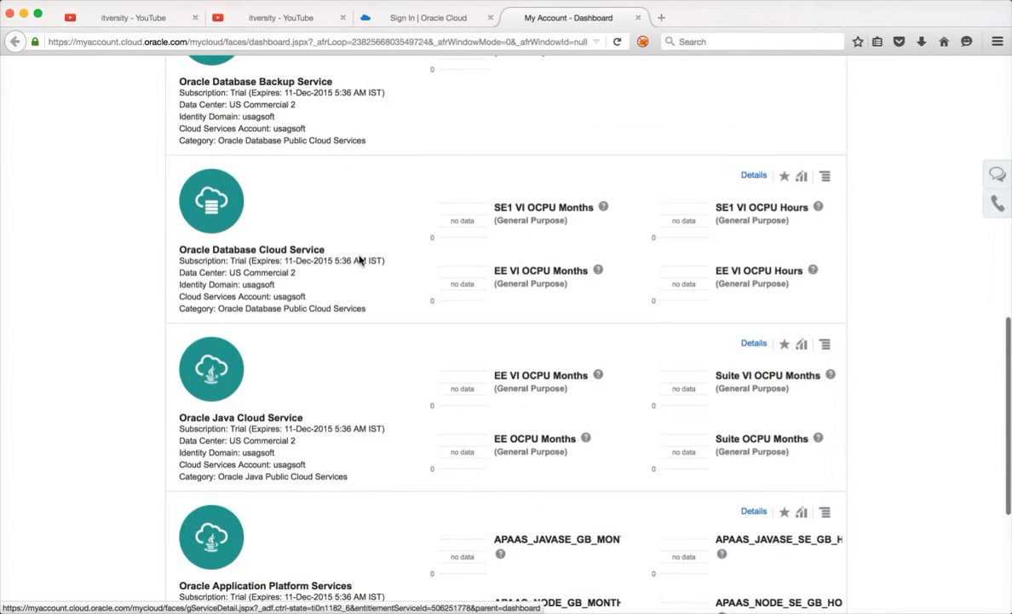
{"action": "scroll", "coordinate": [359, 260], "scroll_direction": "up", "scroll_amount": 2}
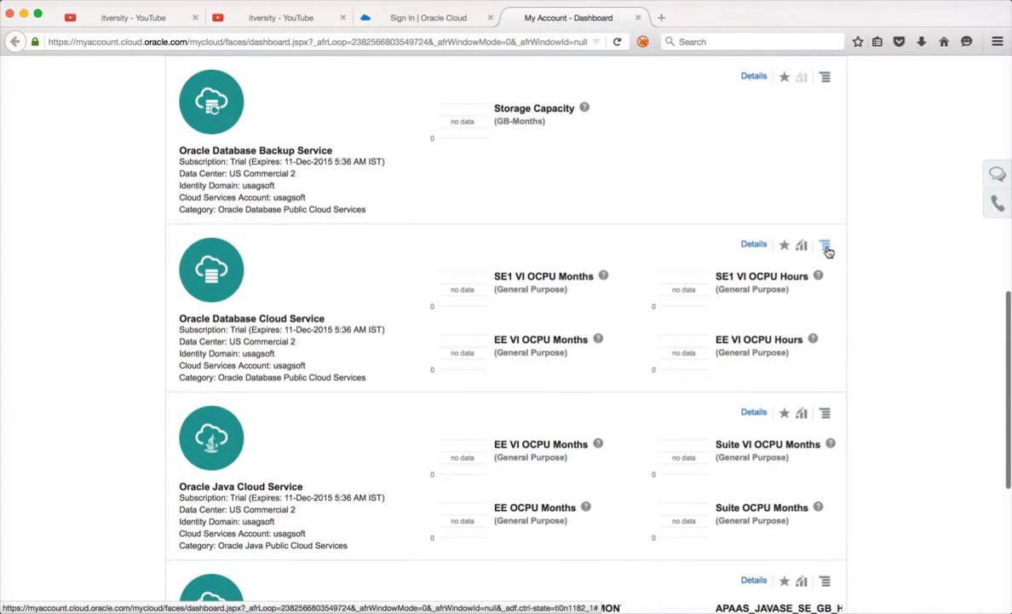
{"action": "left_click", "coordinate": [825, 247]}
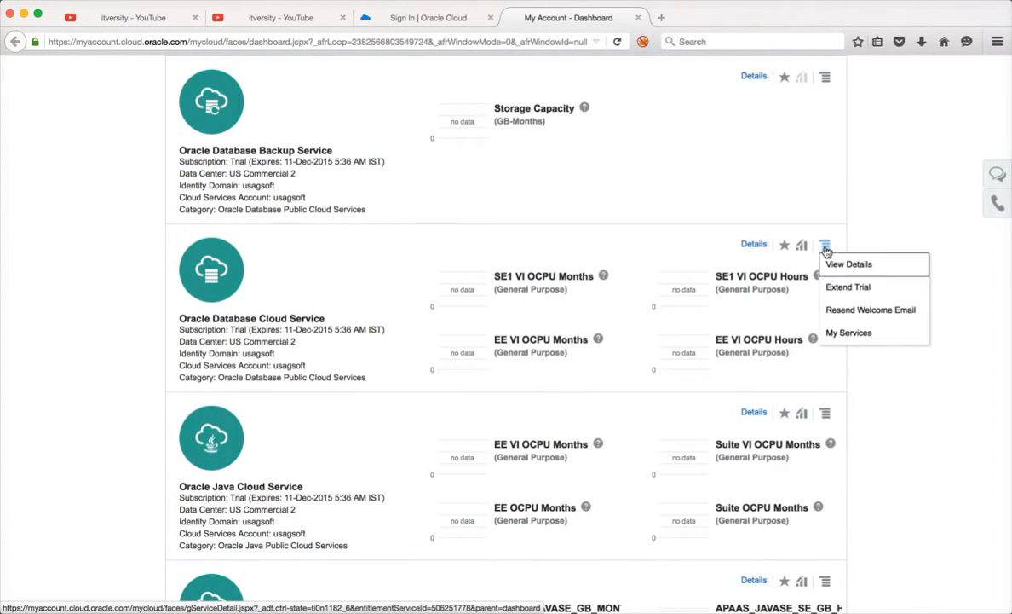
{"action": "left_click", "coordinate": [865, 334]}
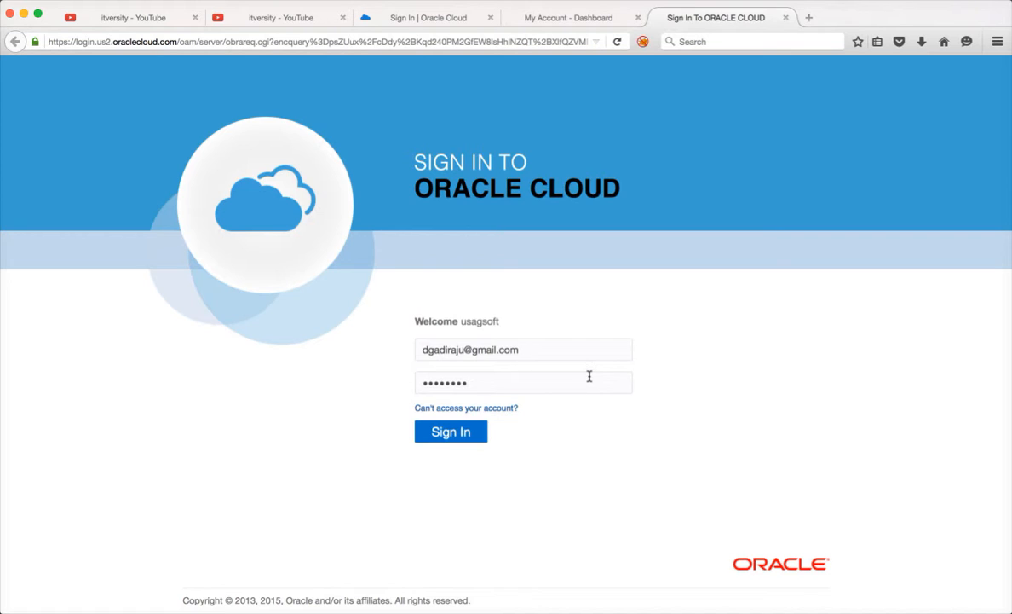
Step: Check the usagsoft identity domain on the sign-in page and sign in to Oracle Cloud with the prefilled credentials
{"action": "double_click", "coordinate": [481, 322]}
{"action": "left_click", "coordinate": [450, 432]}
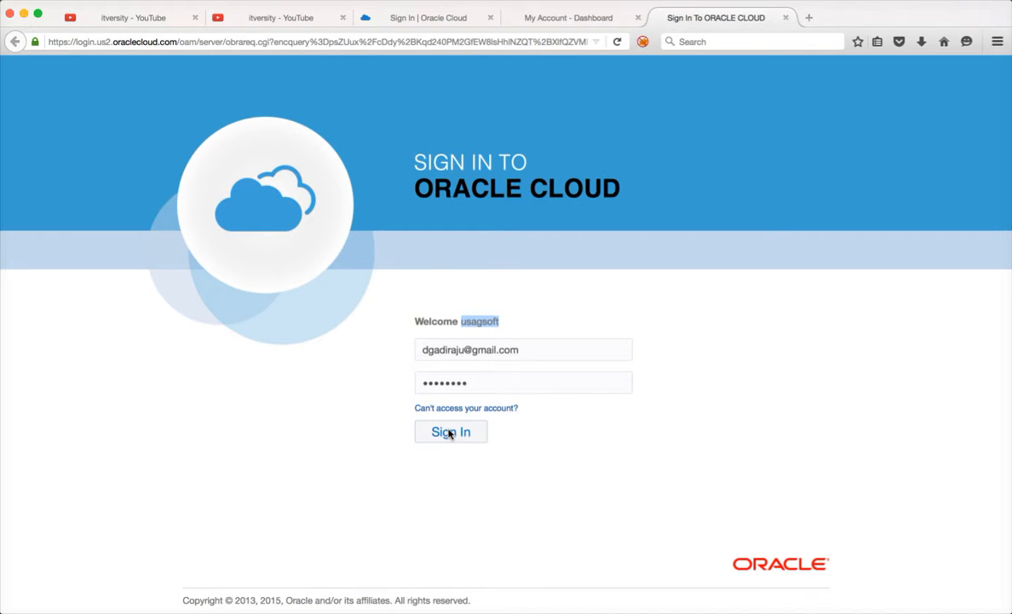
{"action": "left_click", "coordinate": [449, 432]}
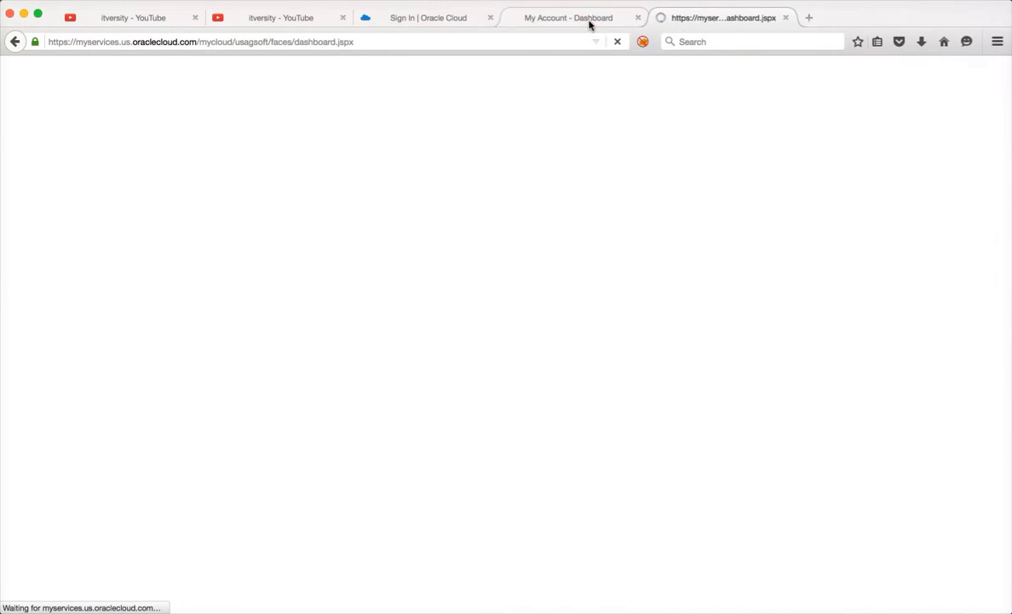
Step: Check the actions and identity domain of Oracle Database Cloud Service in My Account, and return to the My Services dashboard
{"action": "left_click", "coordinate": [590, 25]}
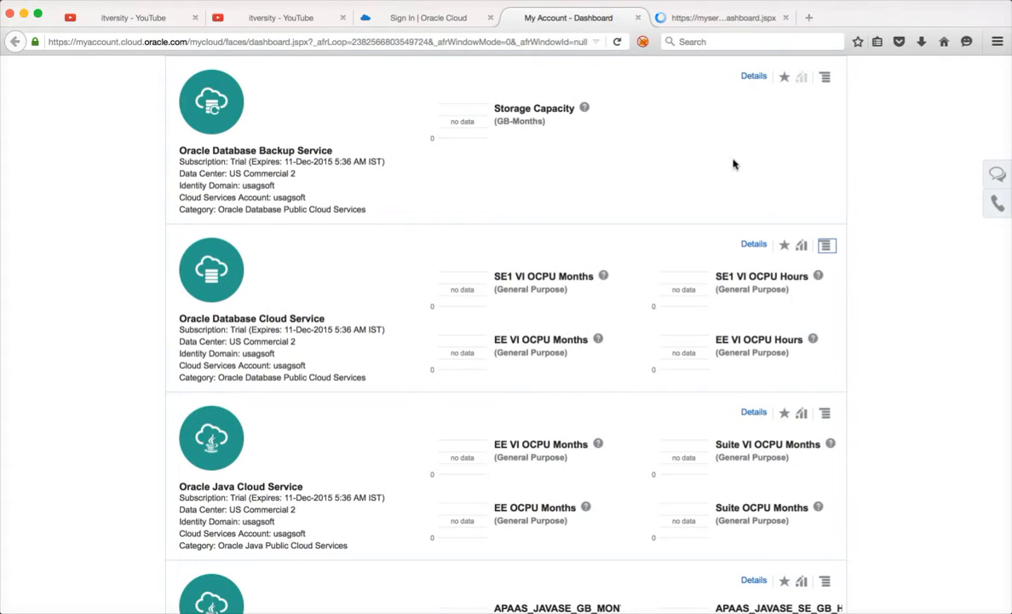
{"action": "left_click", "coordinate": [825, 253]}
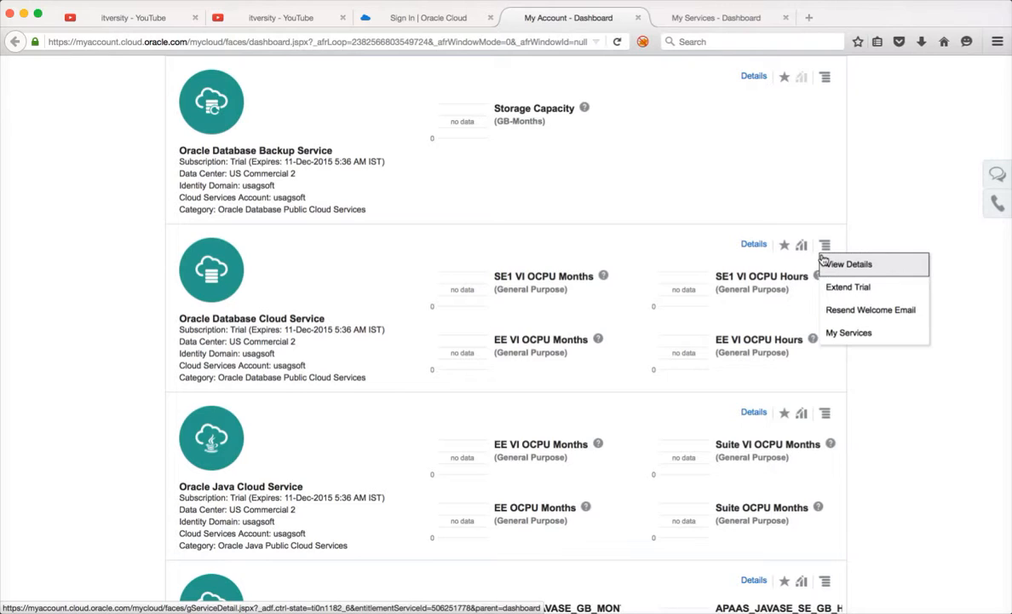
{"action": "left_click", "coordinate": [267, 353]}
{"action": "double_click", "coordinate": [267, 352]}
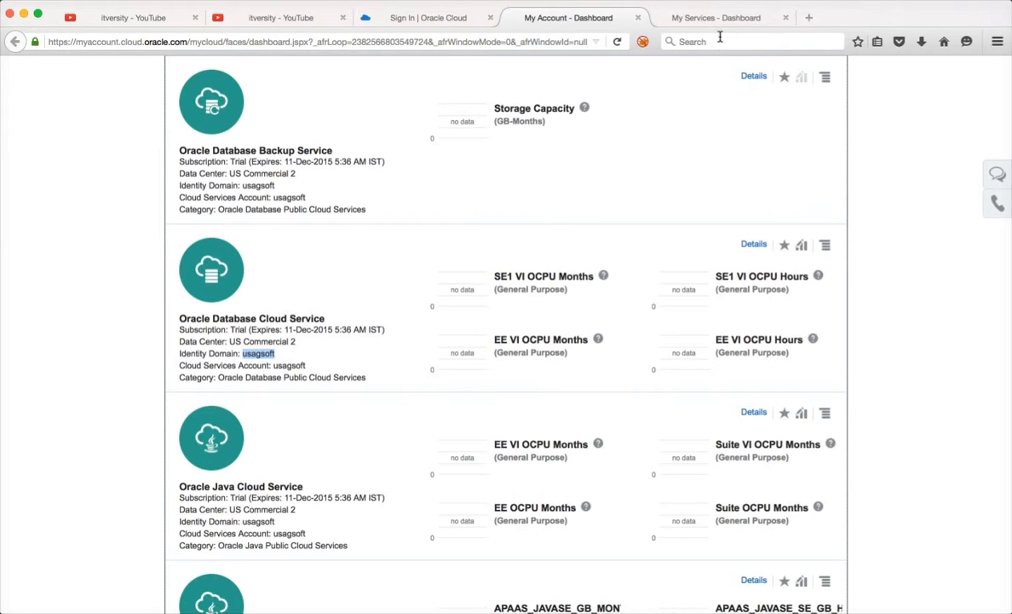
{"action": "left_click", "coordinate": [670, 18]}
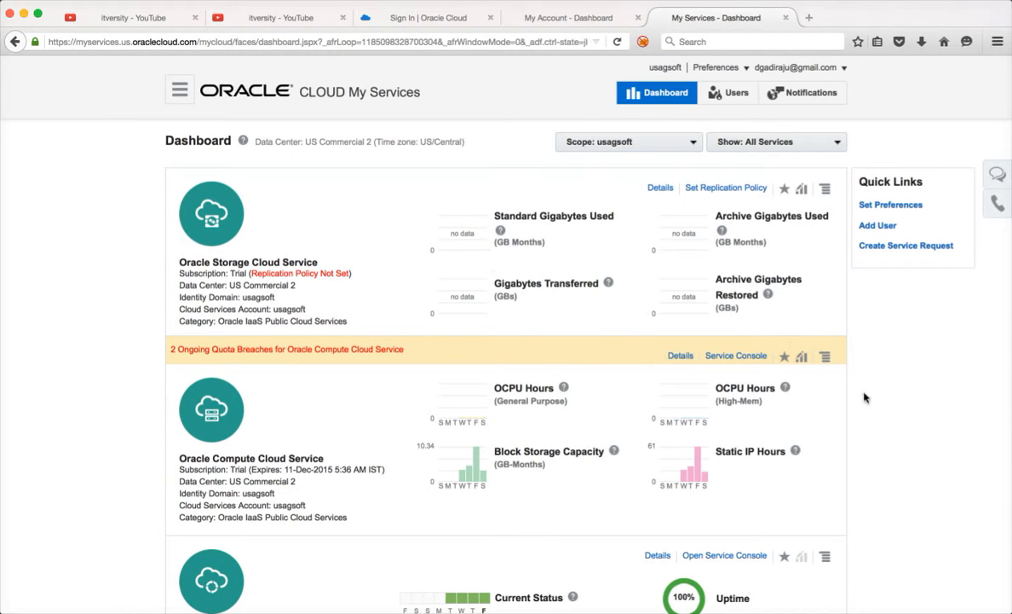
Step: View the identity domain scope choices on the My Services dashboard without changing the selection
{"action": "scroll", "coordinate": [891, 431], "scroll_direction": "down", "scroll_amount": 1}
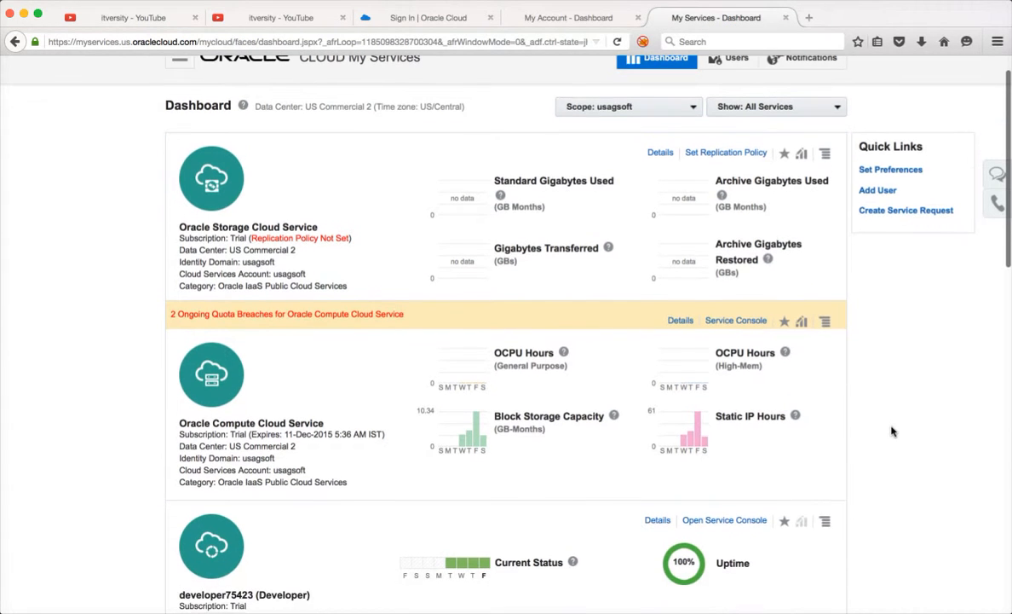
{"action": "left_click", "coordinate": [693, 107]}
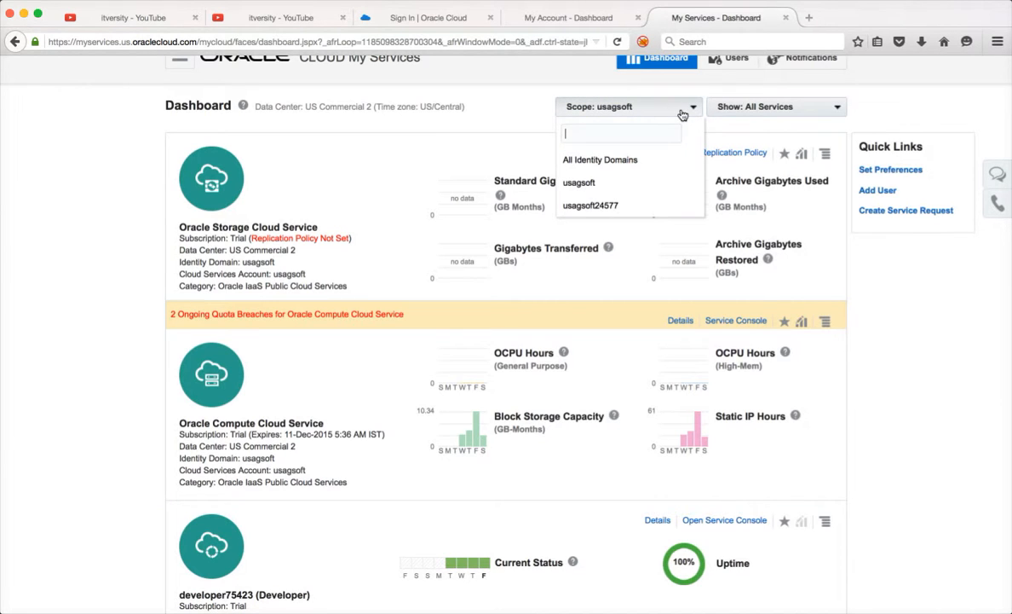
{"action": "left_click", "coordinate": [882, 413]}
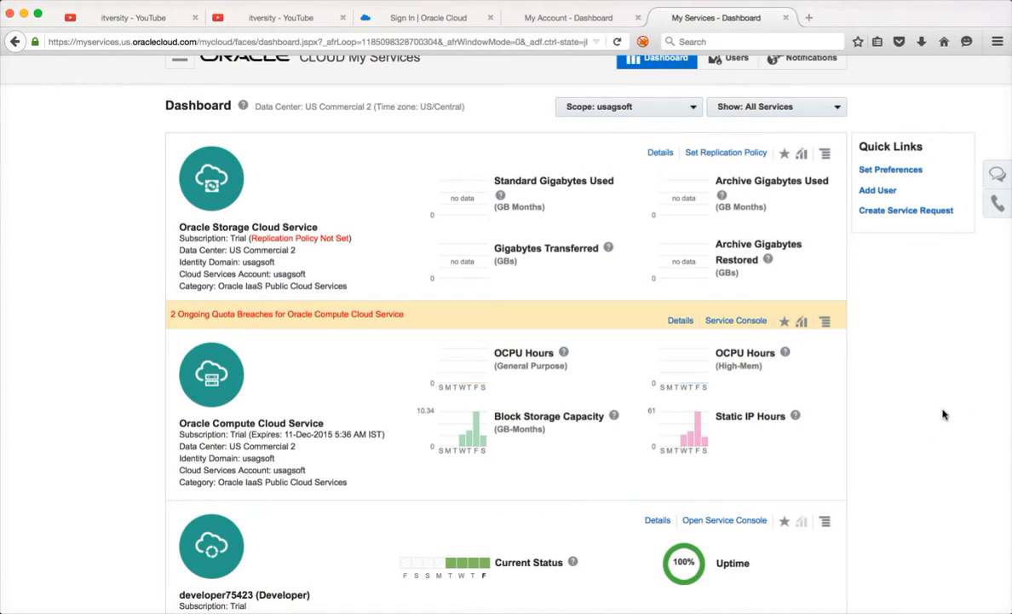
Step: Find Oracle Database Cloud Service on the My Services dashboard and open its service console
{"action": "scroll", "coordinate": [943, 414], "scroll_direction": "down", "scroll_amount": 3}
{"action": "scroll", "coordinate": [943, 413], "scroll_direction": "down", "scroll_amount": 3}
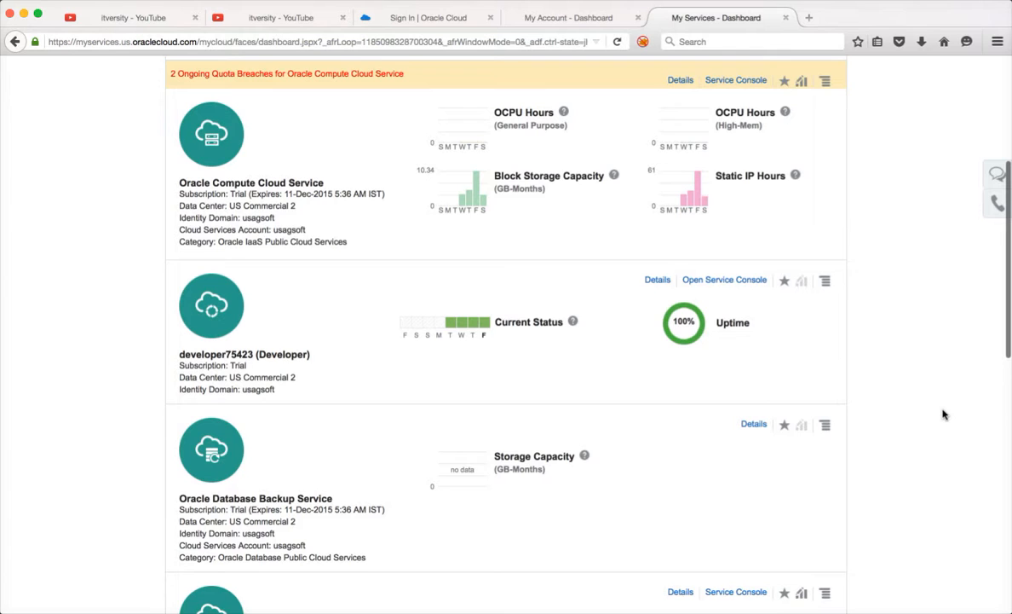
{"action": "scroll", "coordinate": [943, 414], "scroll_direction": "up", "scroll_amount": 5}
{"action": "scroll", "coordinate": [942, 413], "scroll_direction": "down", "scroll_amount": 4}
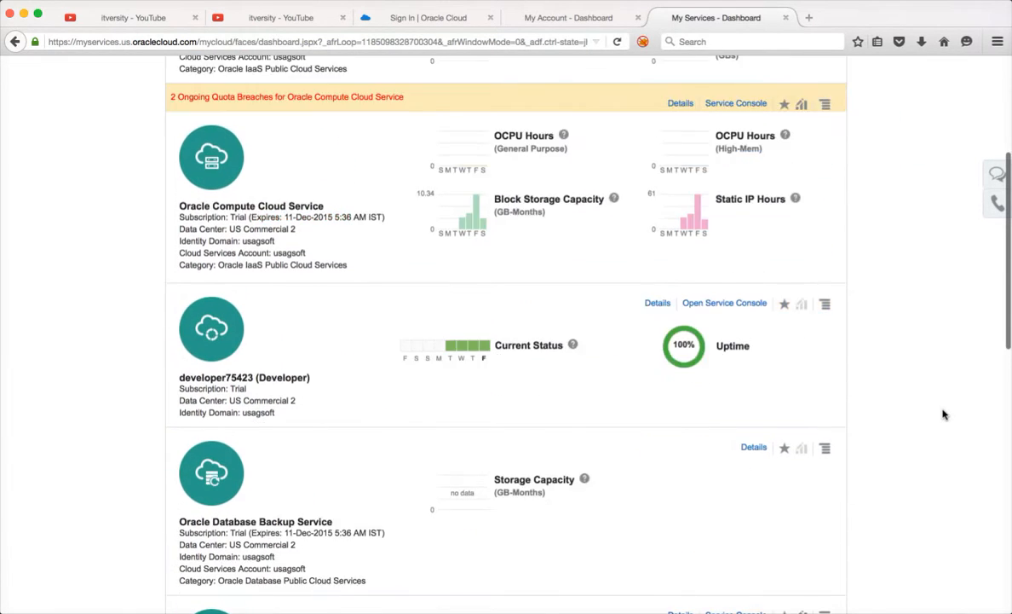
{"action": "scroll", "coordinate": [943, 414], "scroll_direction": "down", "scroll_amount": 9}
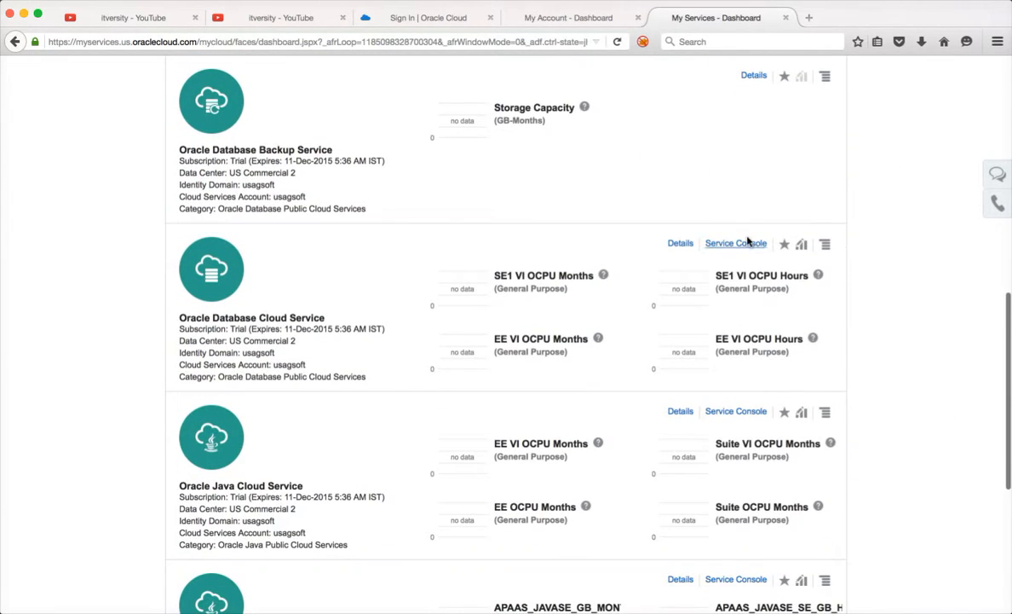
{"action": "left_click", "coordinate": [750, 243]}
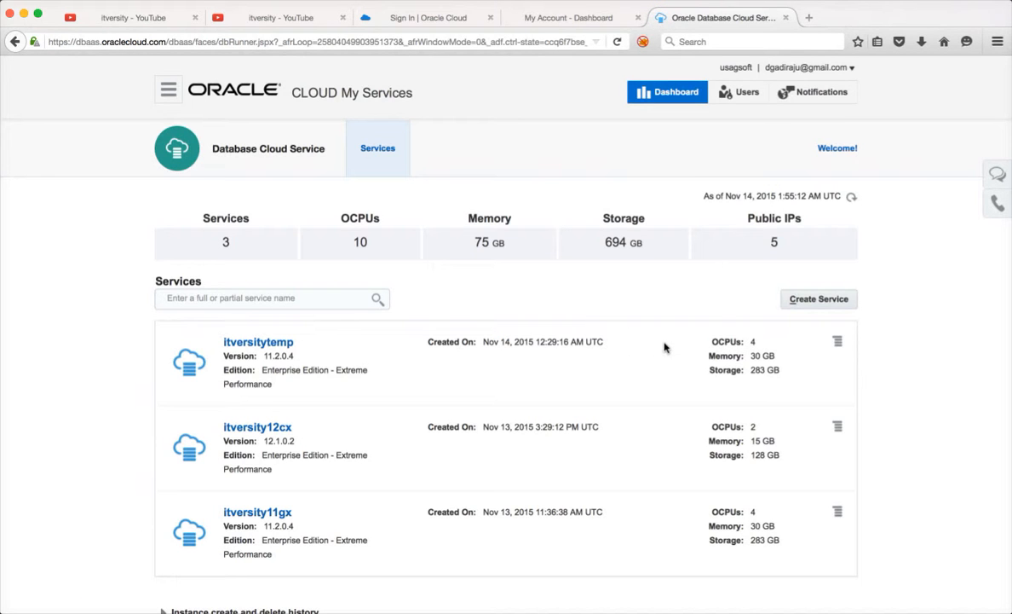
Step: Start creating a database service, accepting the Oracle Database Cloud Service level and Monthly billing, and continue to the software release
{"action": "left_click", "coordinate": [832, 304]}
{"action": "scroll", "coordinate": [599, 375], "scroll_direction": "down", "scroll_amount": 3}
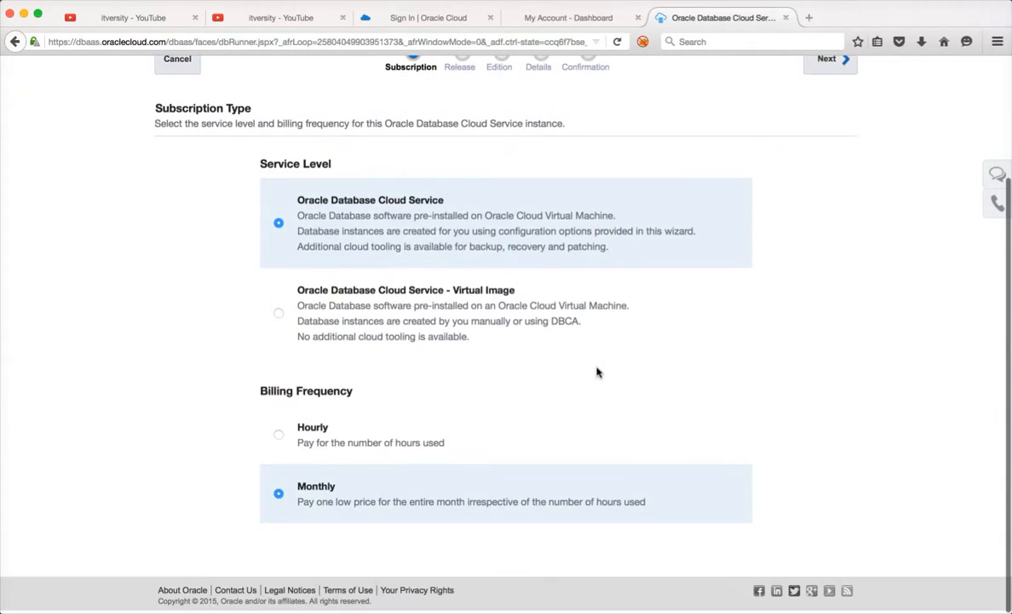
{"action": "scroll", "coordinate": [474, 435], "scroll_direction": "up", "scroll_amount": 2}
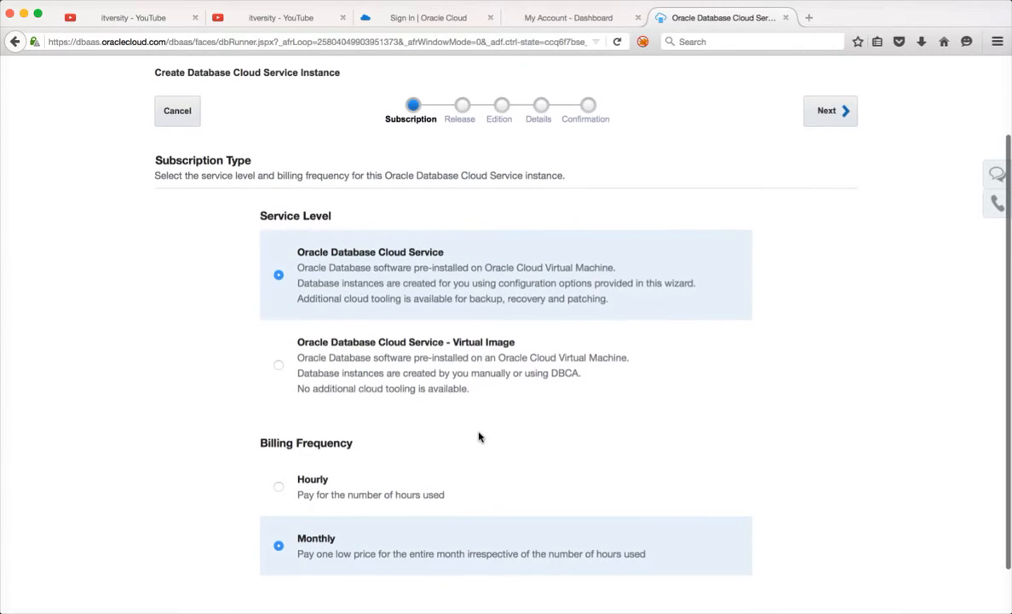
{"action": "left_click", "coordinate": [838, 125]}
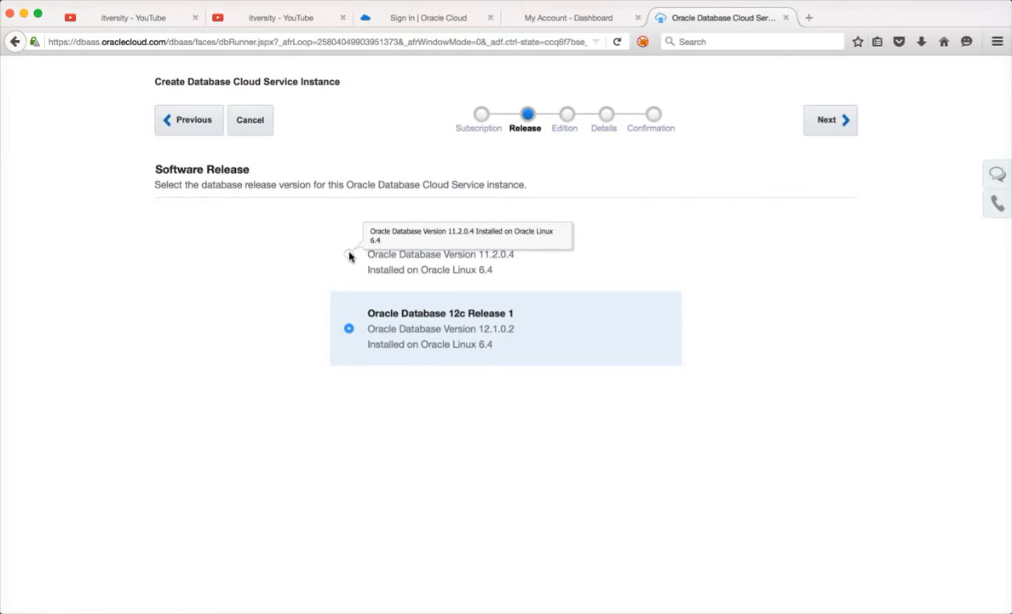
Step: Choose Oracle Database 11g Release 2 and Enterprise Edition - Extreme Performance for the new instance, and continue to the service details
{"action": "left_click", "coordinate": [349, 254]}
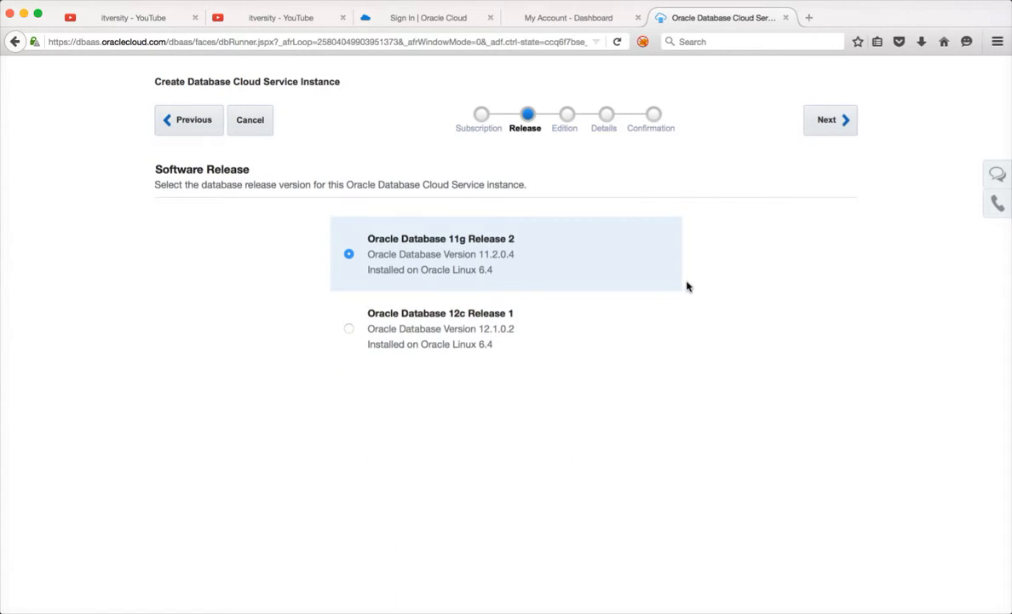
{"action": "left_click", "coordinate": [831, 122]}
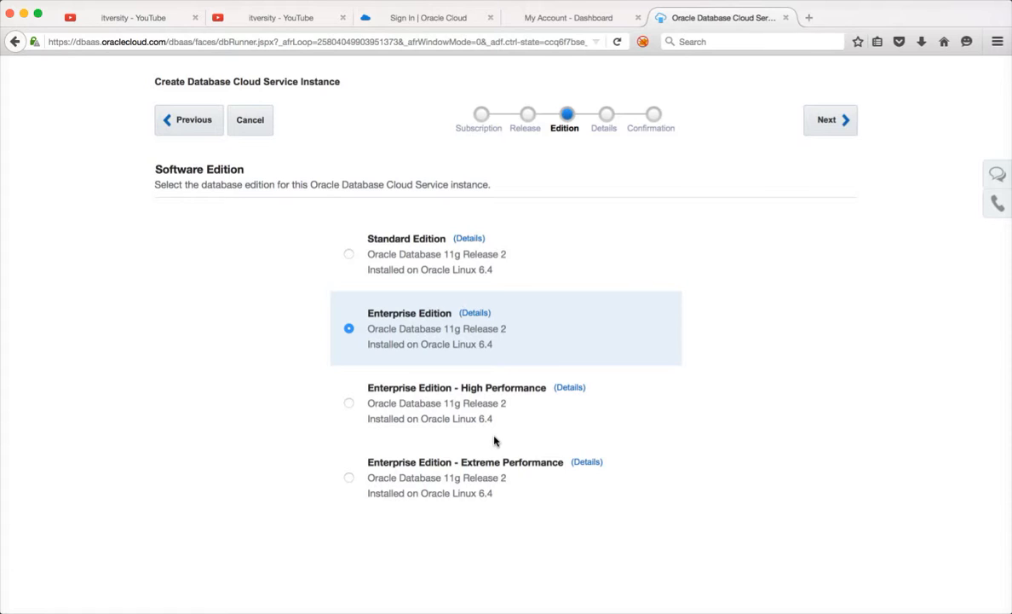
{"action": "left_click", "coordinate": [349, 481]}
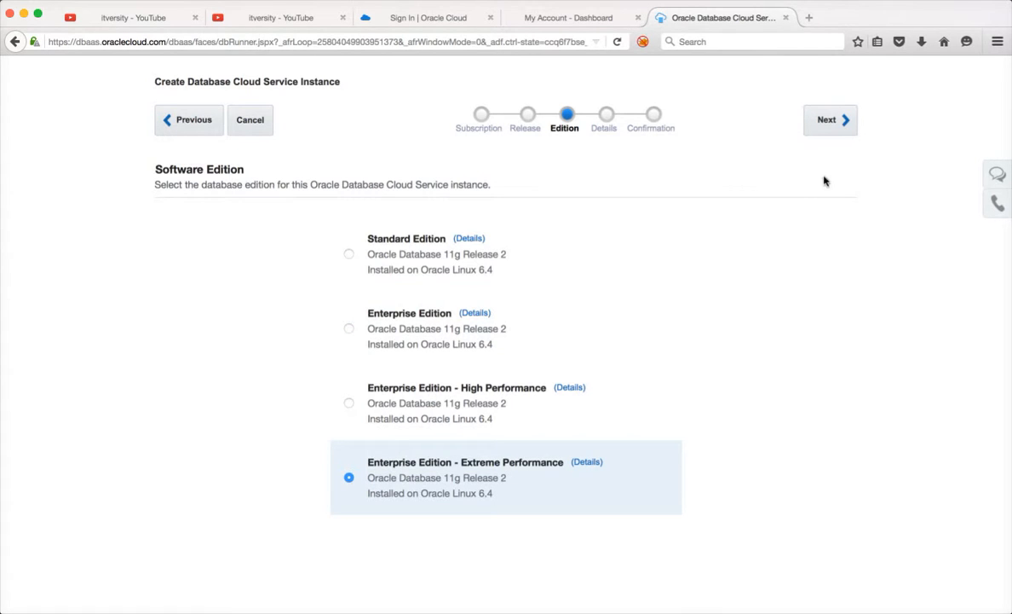
{"action": "left_click", "coordinate": [831, 120]}
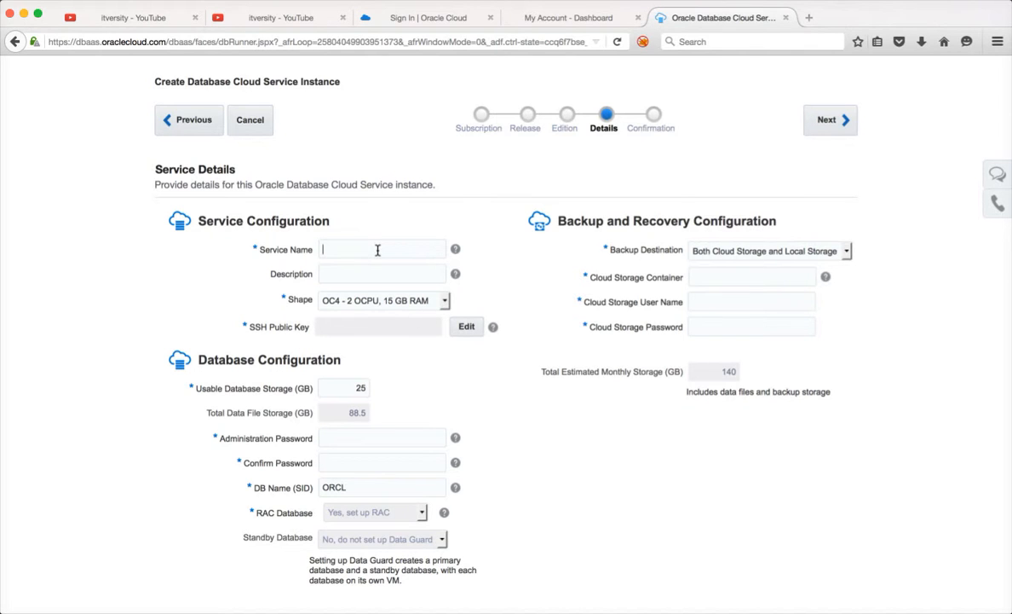
Step: Check the VM public key input options for the SSH Public Key and leave without providing a key
{"action": "mouse_move", "coordinate": [377, 250]}
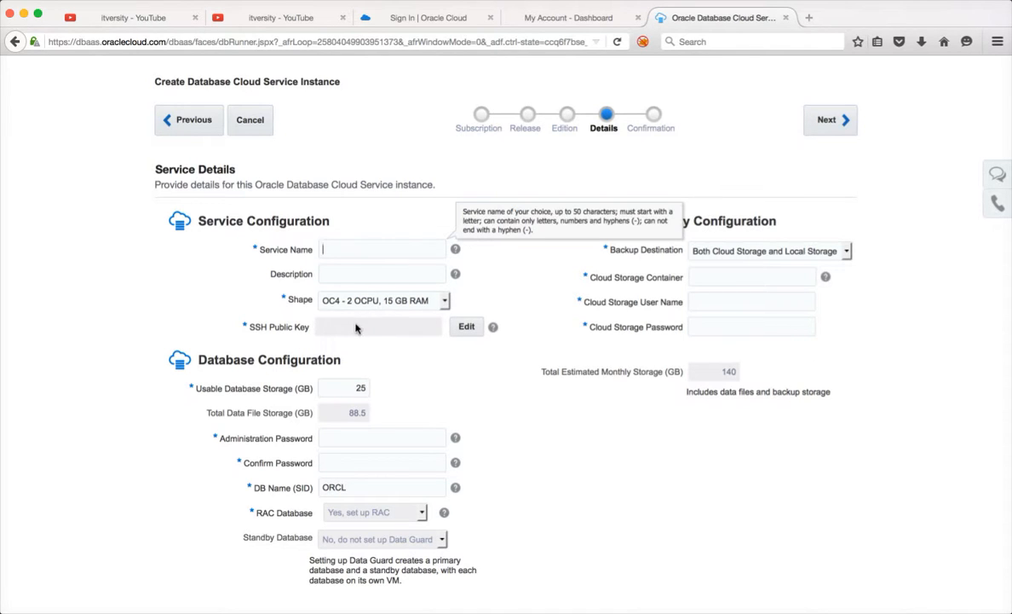
{"action": "left_click", "coordinate": [467, 330]}
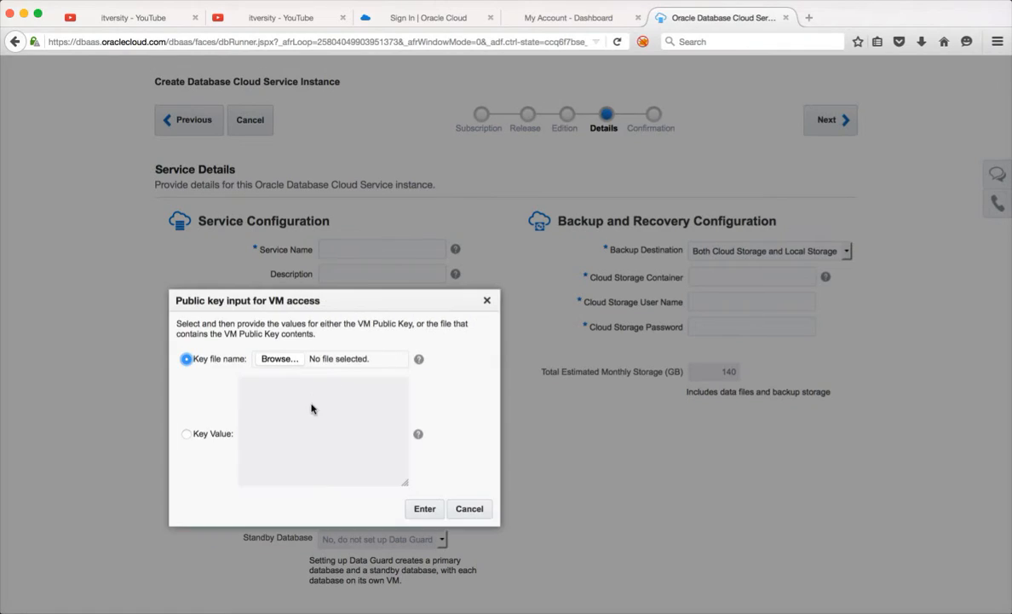
{"action": "left_click", "coordinate": [469, 509]}
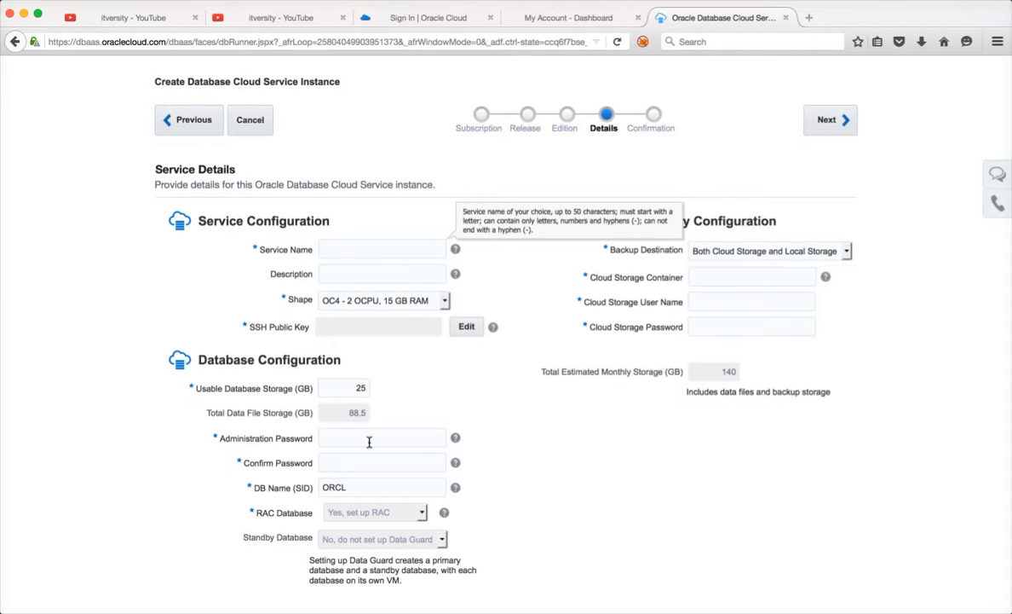
Step: Set the backup destination to Local Storage Only, and cancel the creation of the database service instance
{"action": "left_click", "coordinate": [784, 249]}
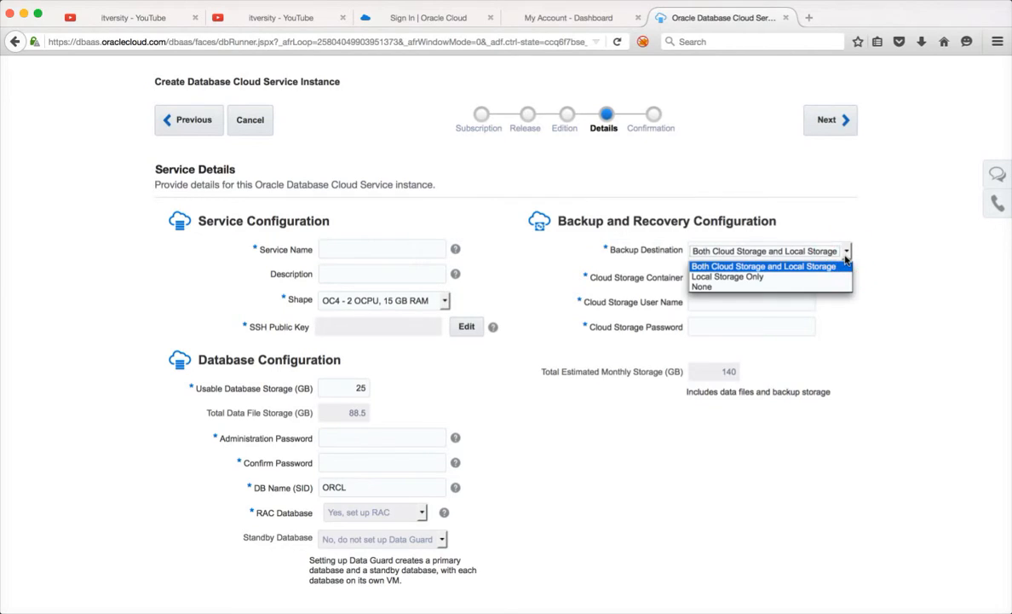
{"action": "left_click", "coordinate": [792, 278]}
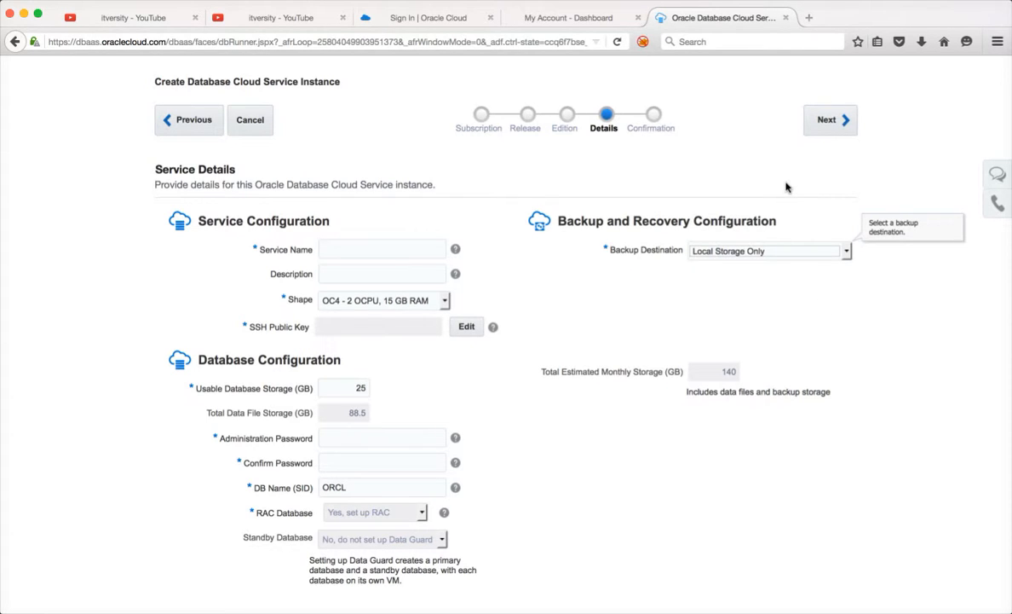
{"action": "left_click", "coordinate": [250, 123]}
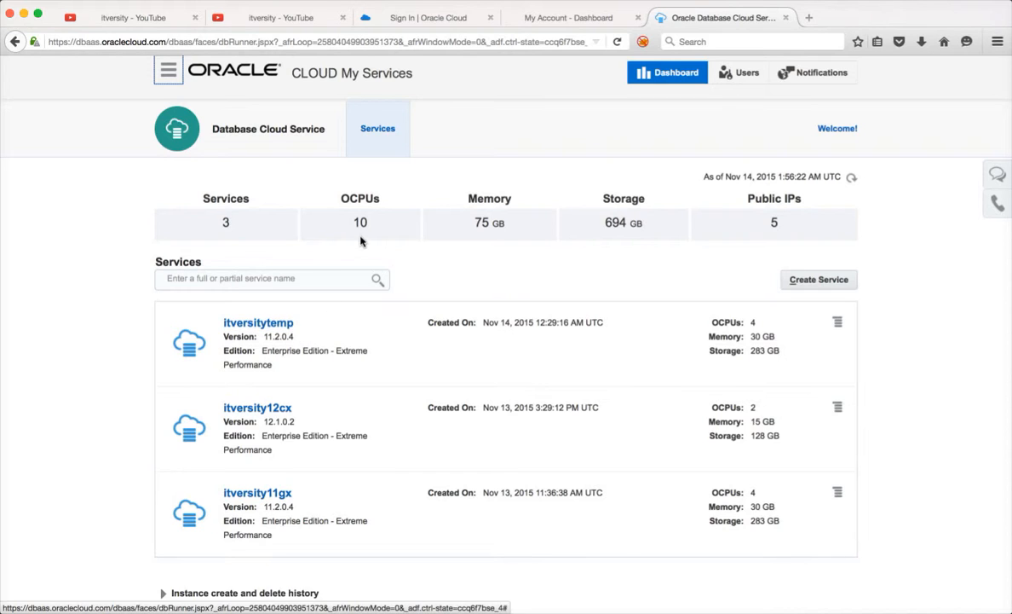
Step: Switch to the Compute Cloud Service console and open its network security rules
{"action": "left_click", "coordinate": [168, 71]}
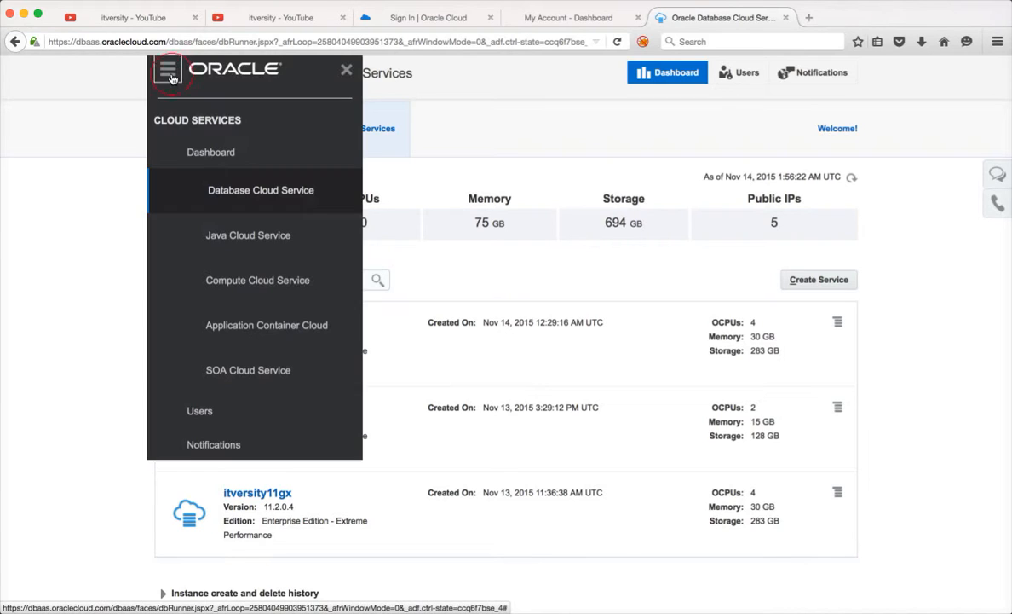
{"action": "left_click", "coordinate": [247, 287]}
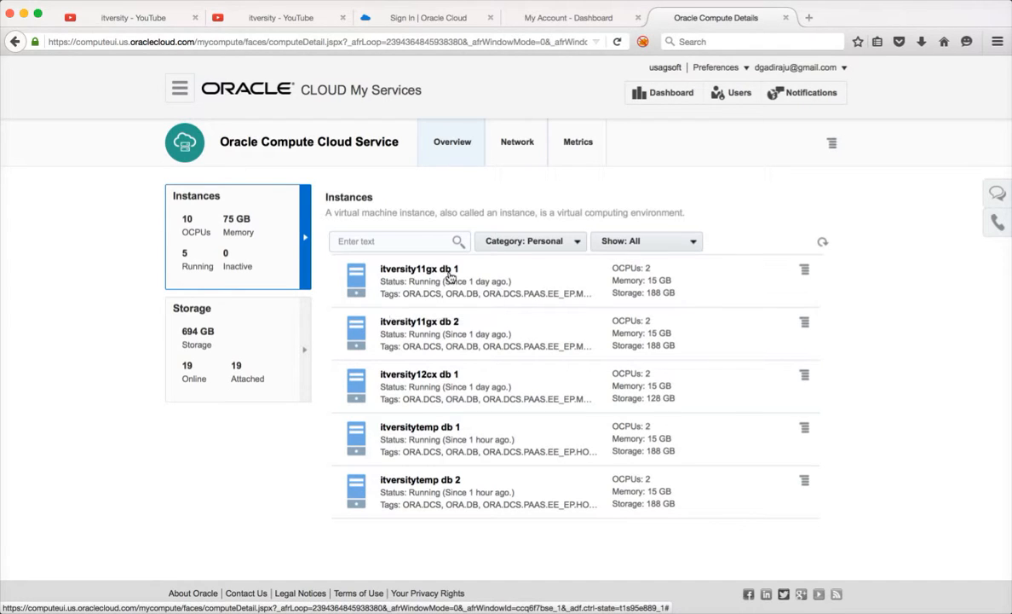
{"action": "left_click", "coordinate": [517, 145]}
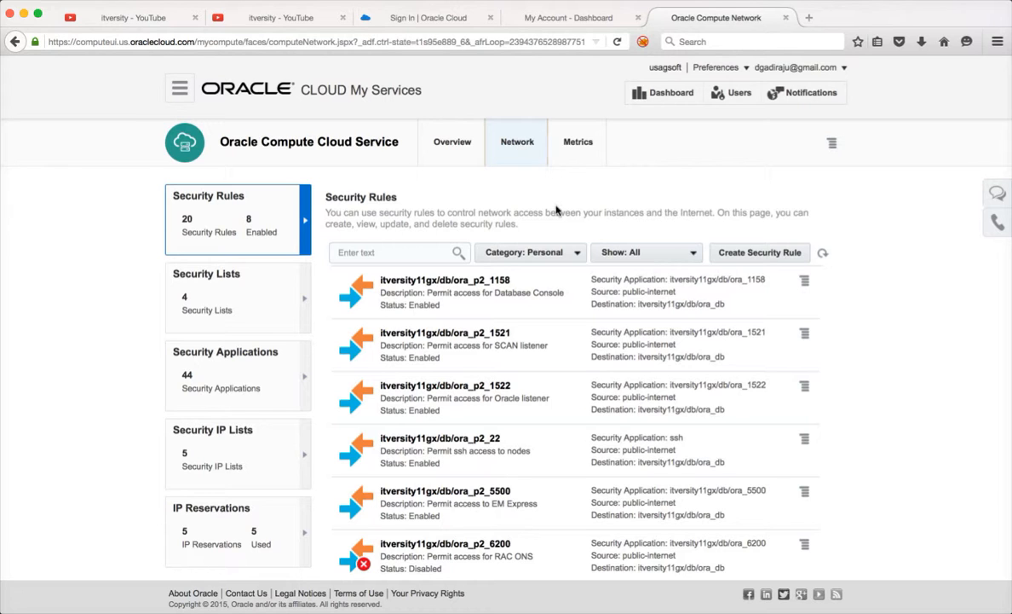
Step: Enable the itversitytemp/db/ora_p2_1158 security rule that permits access for Database Console, and save the update
{"action": "scroll", "coordinate": [894, 324], "scroll_direction": "down", "scroll_amount": 3}
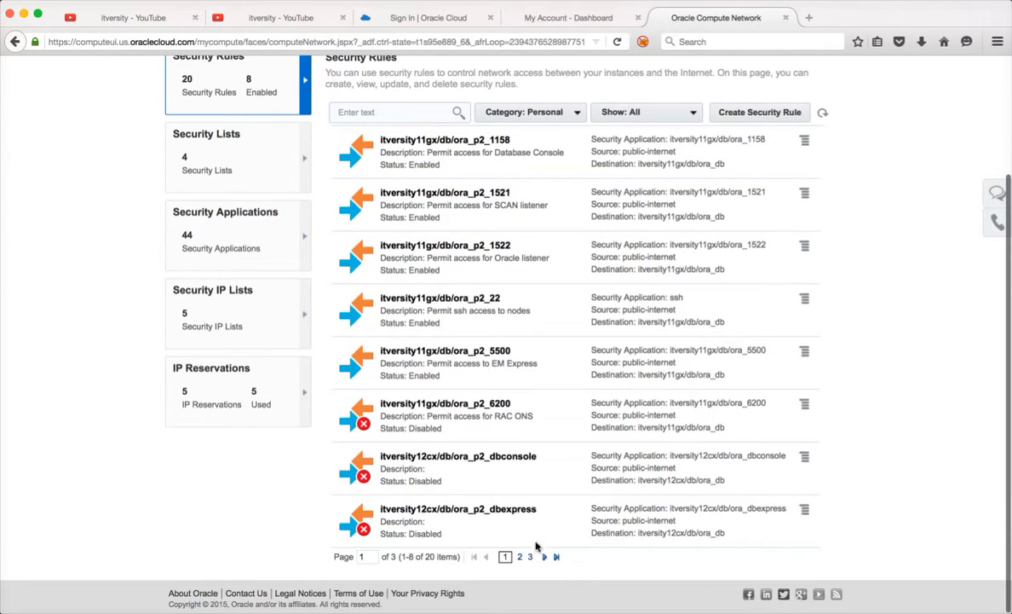
{"action": "left_click", "coordinate": [520, 557]}
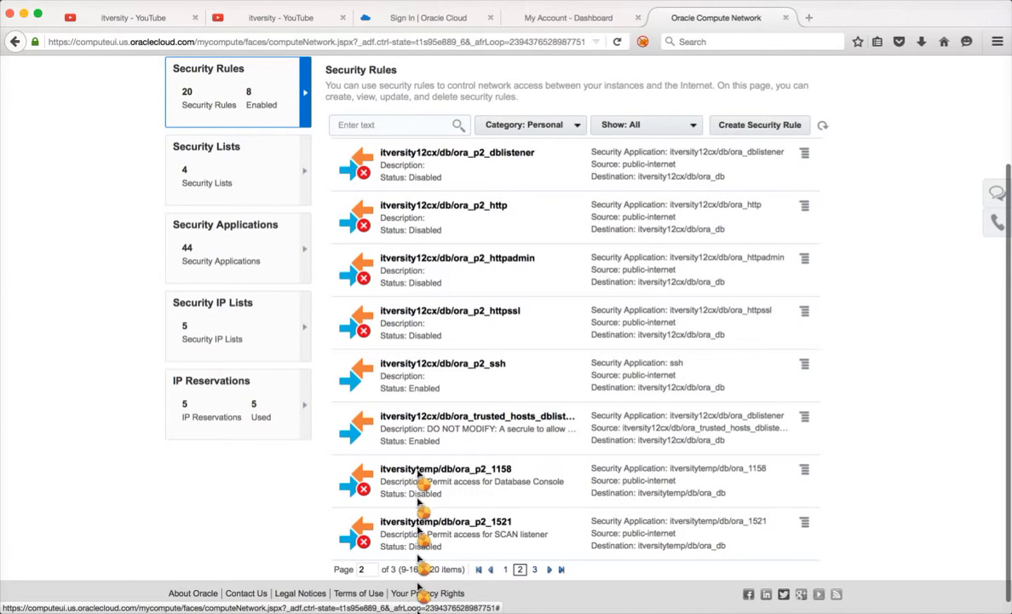
{"action": "left_click", "coordinate": [807, 471]}
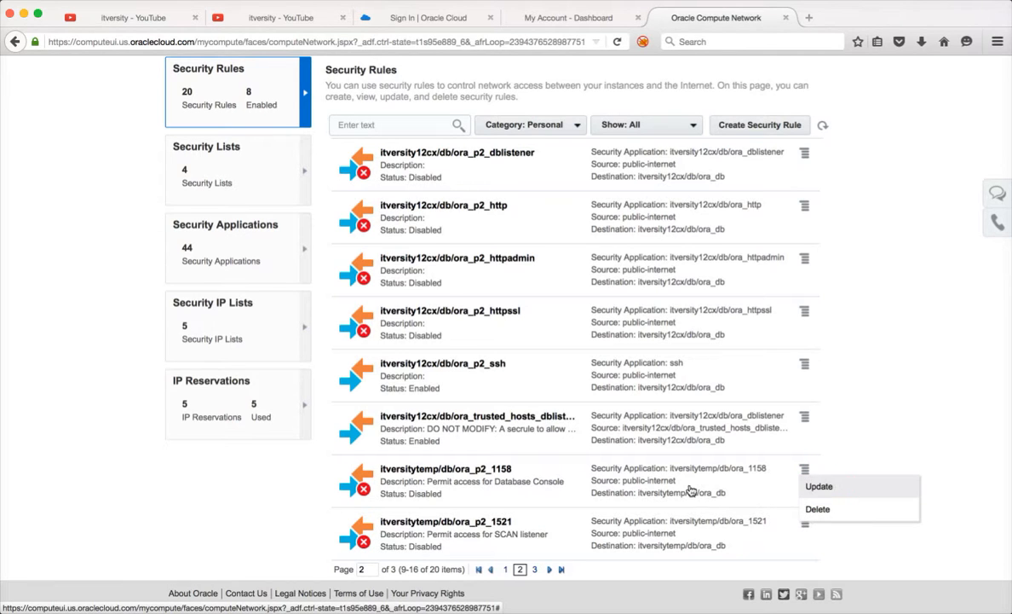
{"action": "left_click", "coordinate": [819, 485]}
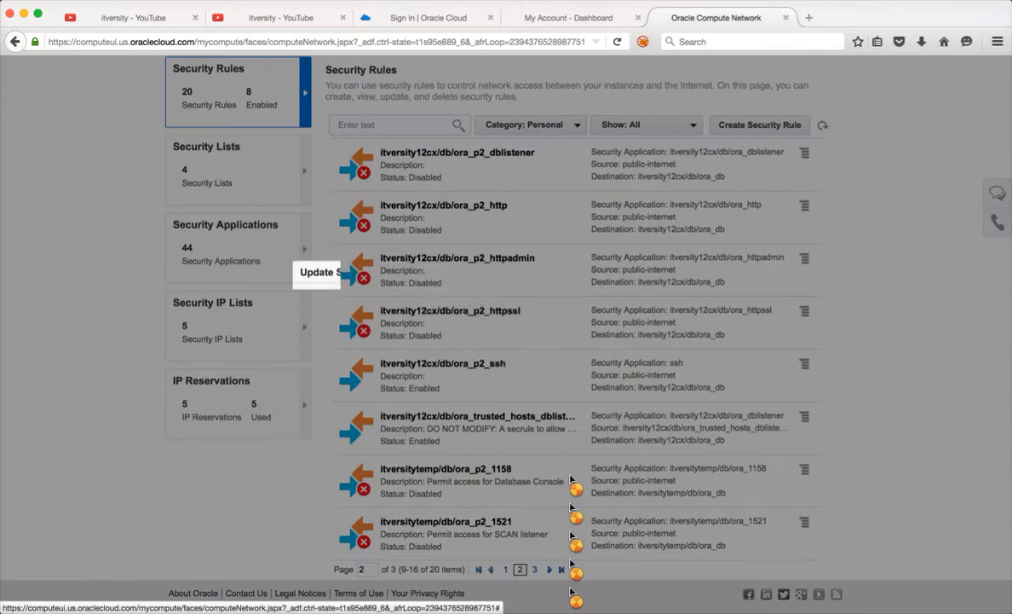
{"action": "left_click", "coordinate": [480, 372]}
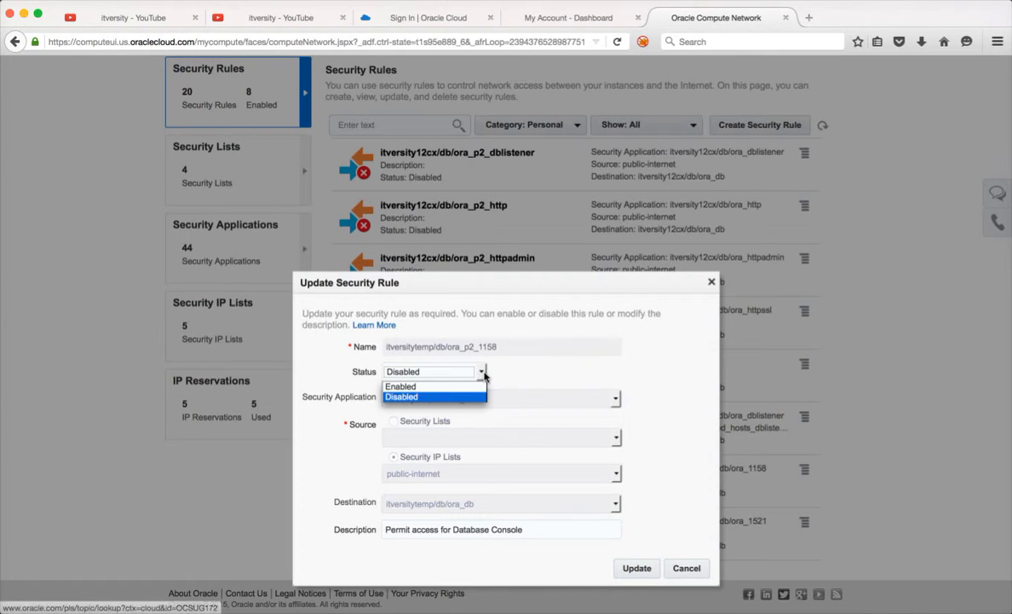
{"action": "left_click", "coordinate": [430, 375]}
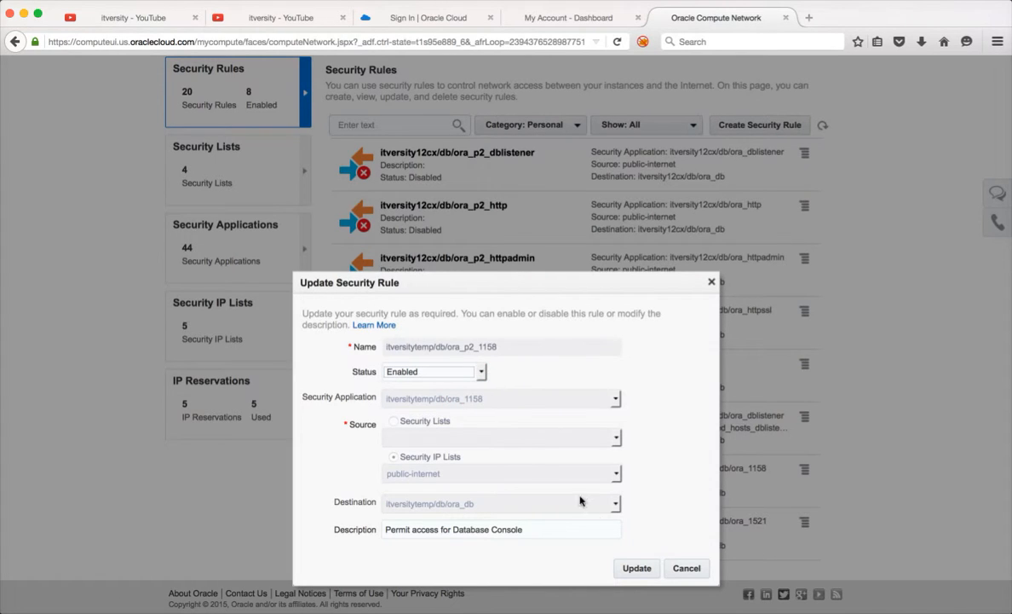
{"action": "left_click", "coordinate": [643, 573]}
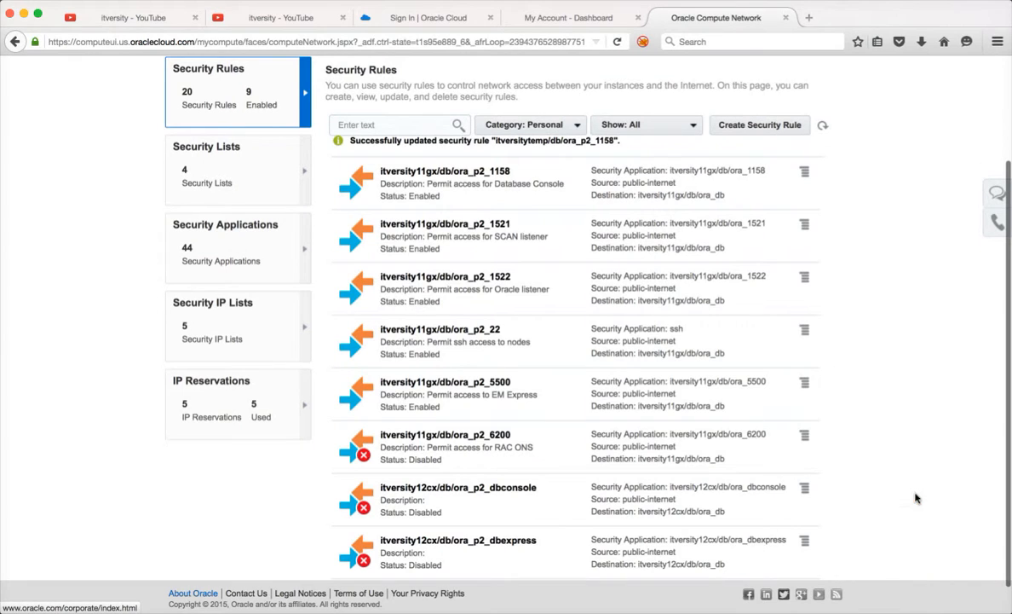
{"action": "scroll", "coordinate": [825, 516], "scroll_direction": "down", "scroll_amount": 1}
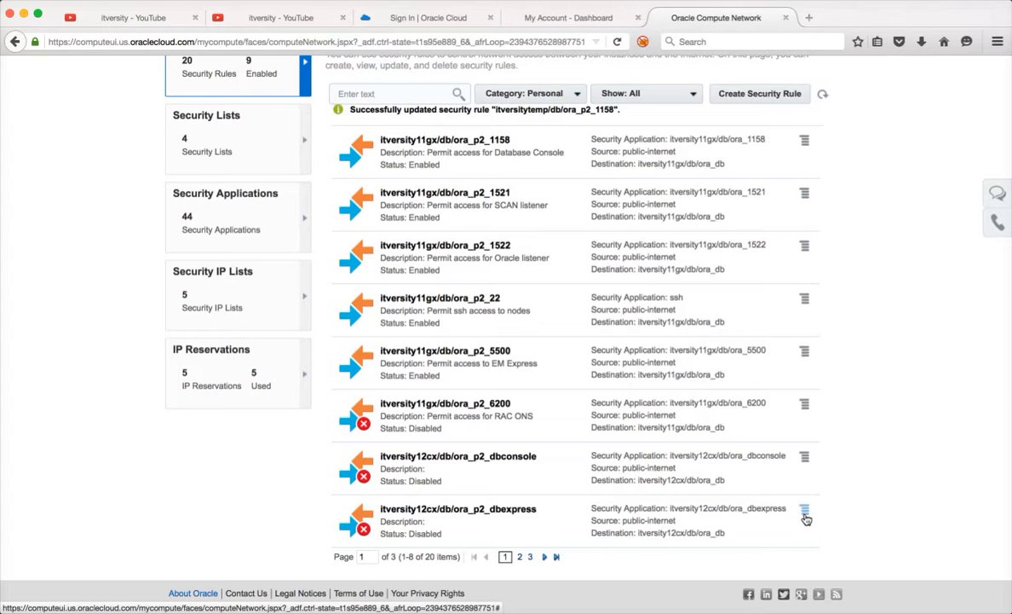
{"action": "left_click", "coordinate": [805, 514]}
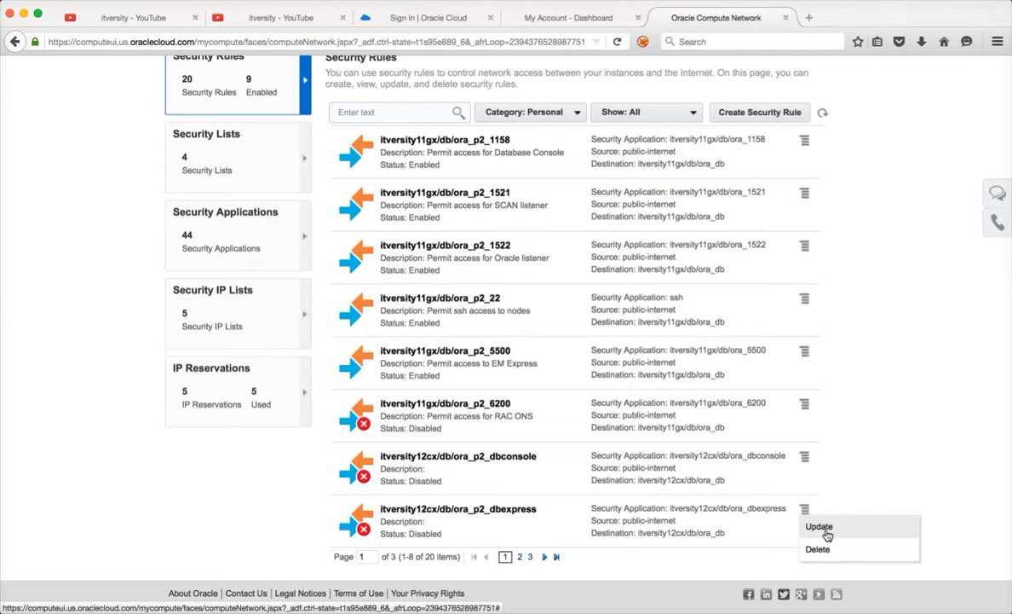
{"action": "left_click", "coordinate": [819, 528]}
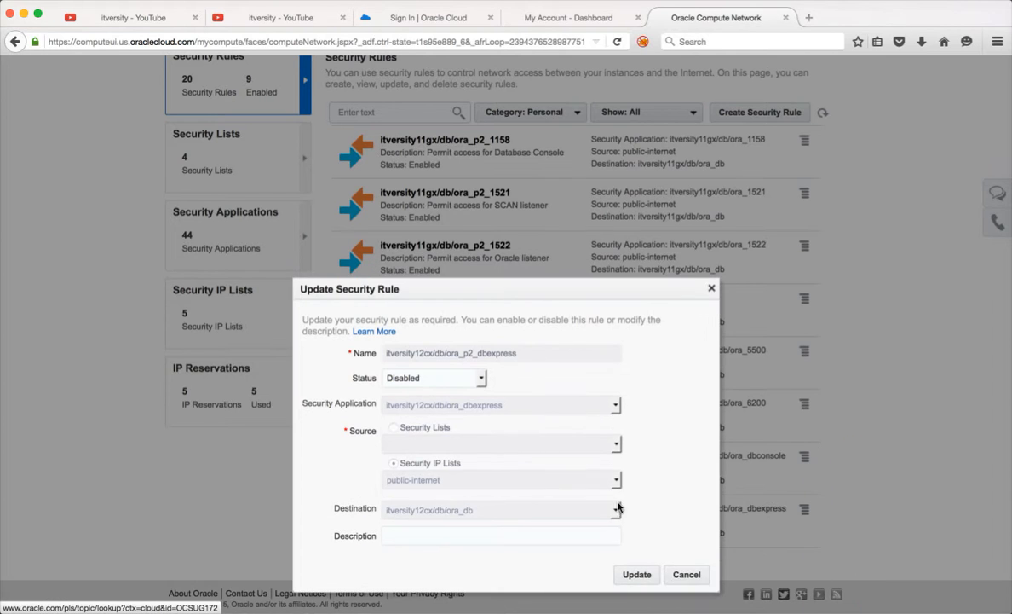
{"action": "left_click", "coordinate": [686, 575]}
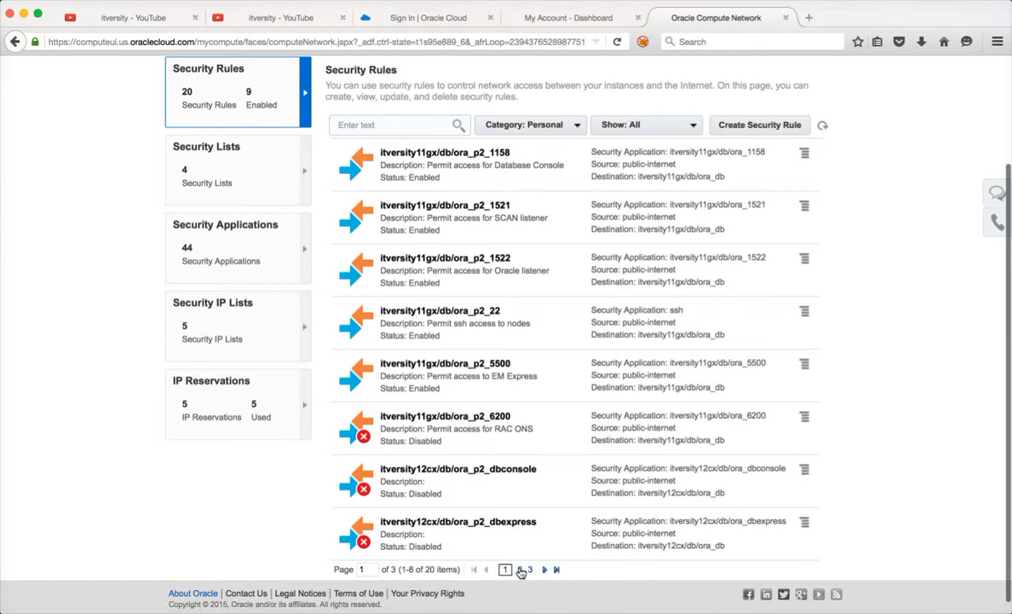
Step: Try to enable the itversitytemp/db/ora_p2_1521 security rule that permits access for the SCAN listener
{"action": "left_click", "coordinate": [520, 571]}
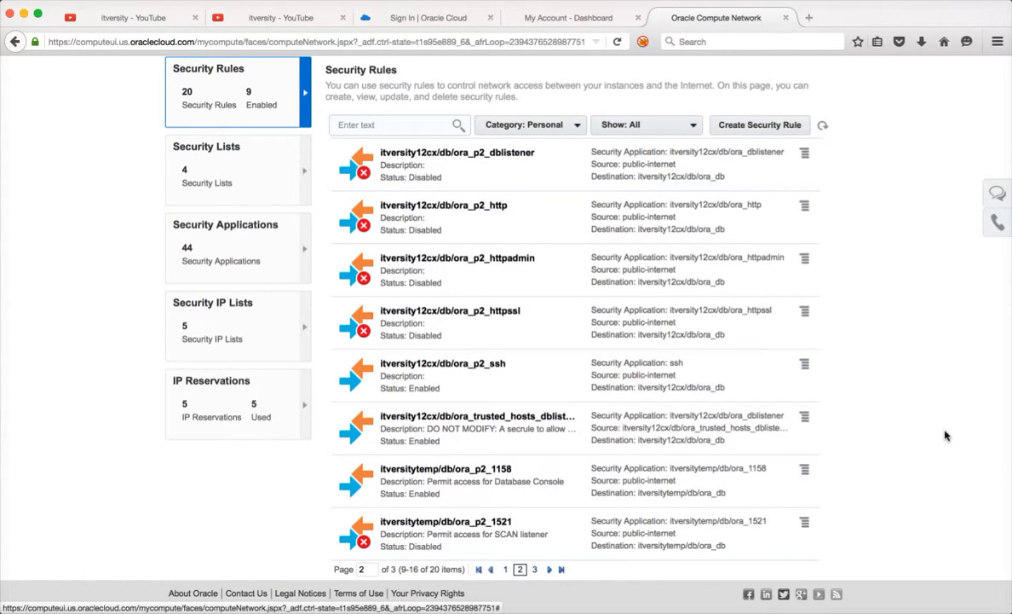
{"action": "scroll", "coordinate": [944, 435], "scroll_direction": "down", "scroll_amount": 1}
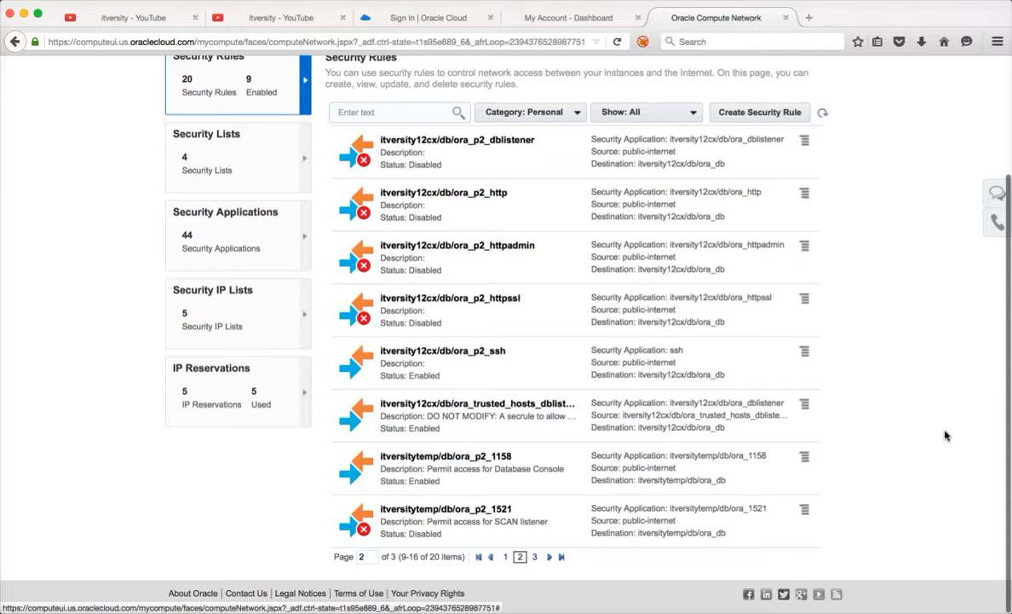
{"action": "left_click", "coordinate": [806, 511]}
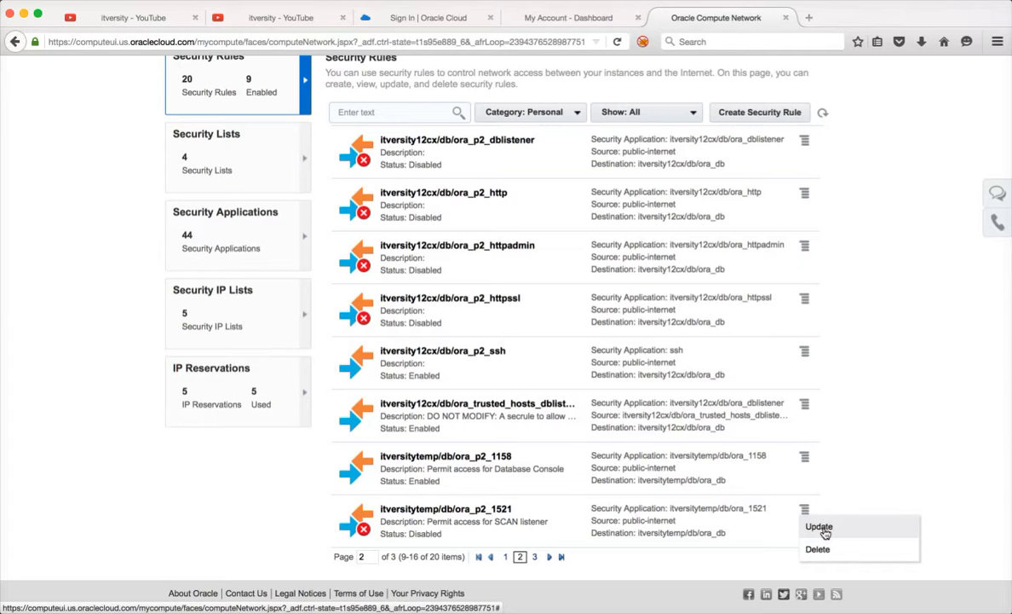
{"action": "left_click", "coordinate": [820, 527]}
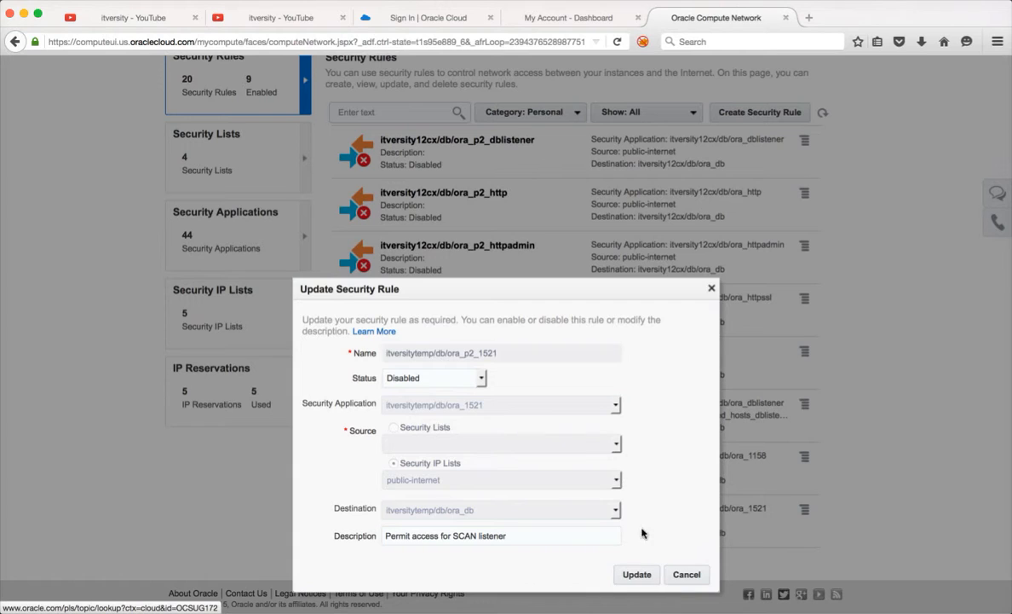
{"action": "left_click", "coordinate": [639, 576]}
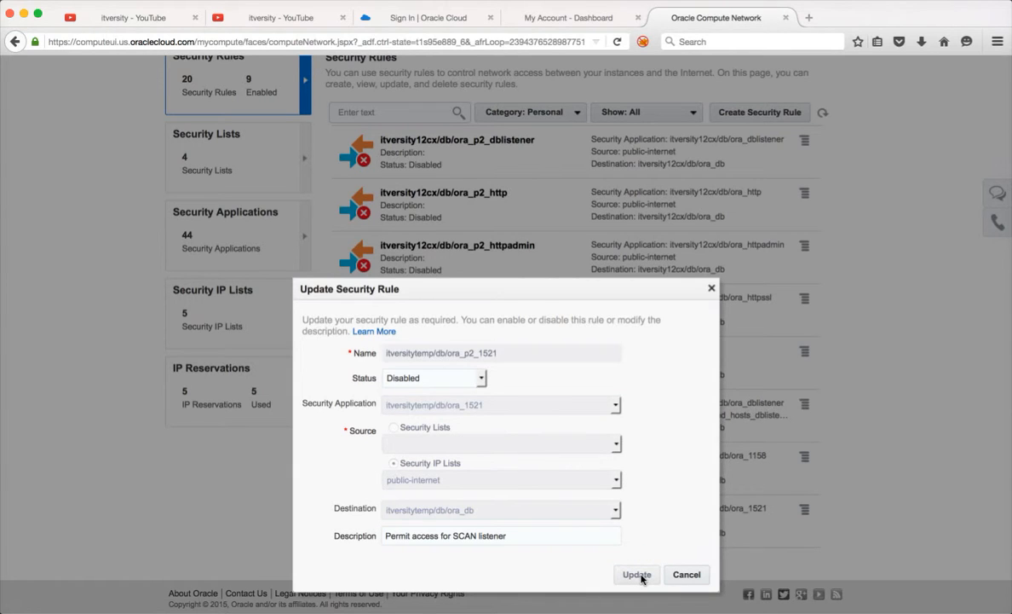
{"action": "left_click", "coordinate": [474, 378]}
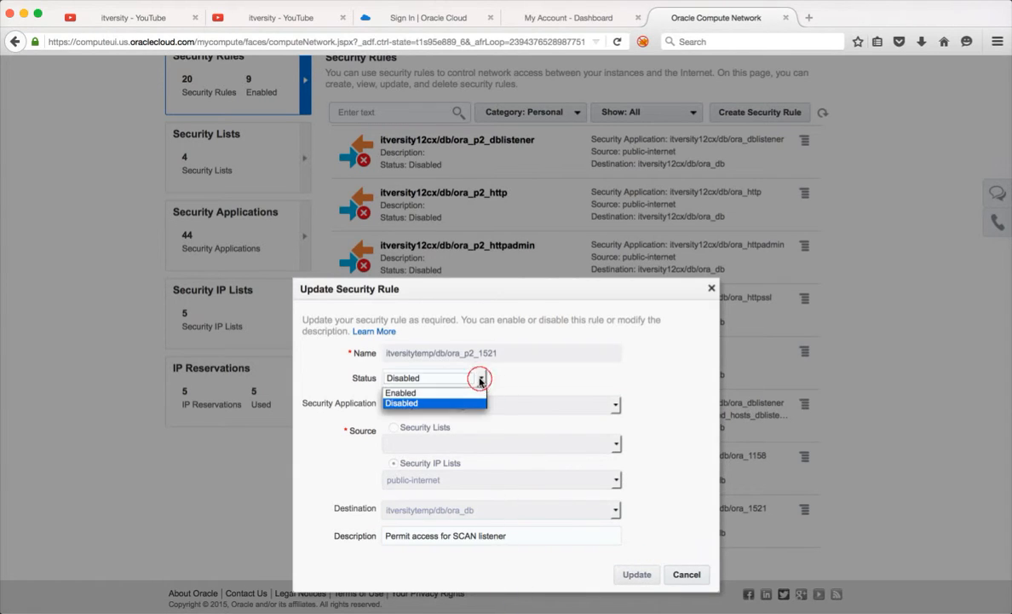
{"action": "left_click", "coordinate": [458, 392]}
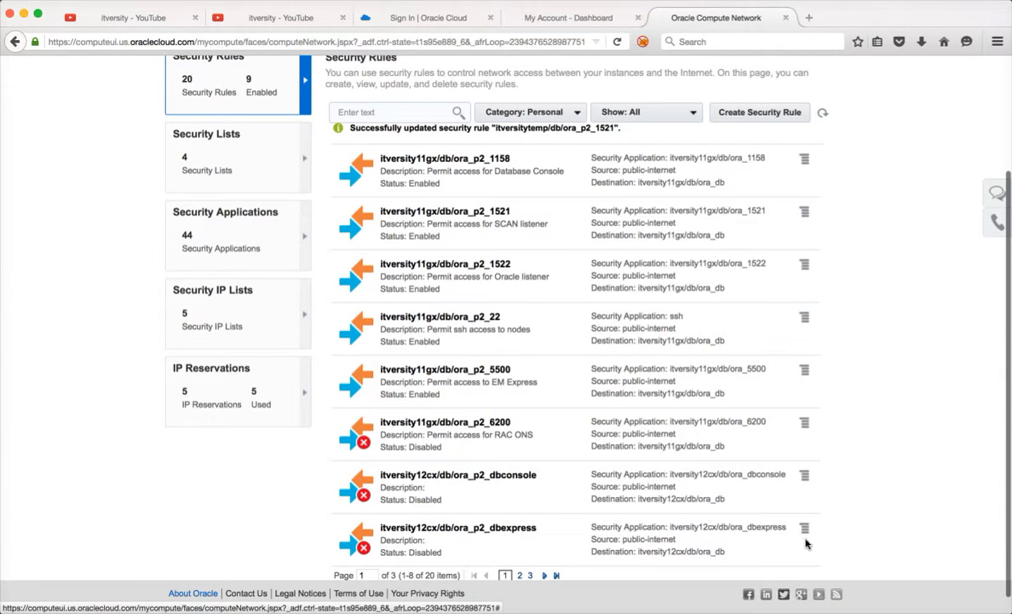
Step: Filter the security rules by itversitytemp to check the rules of that database service
{"action": "scroll", "coordinate": [856, 527], "scroll_direction": "down", "scroll_amount": 1}
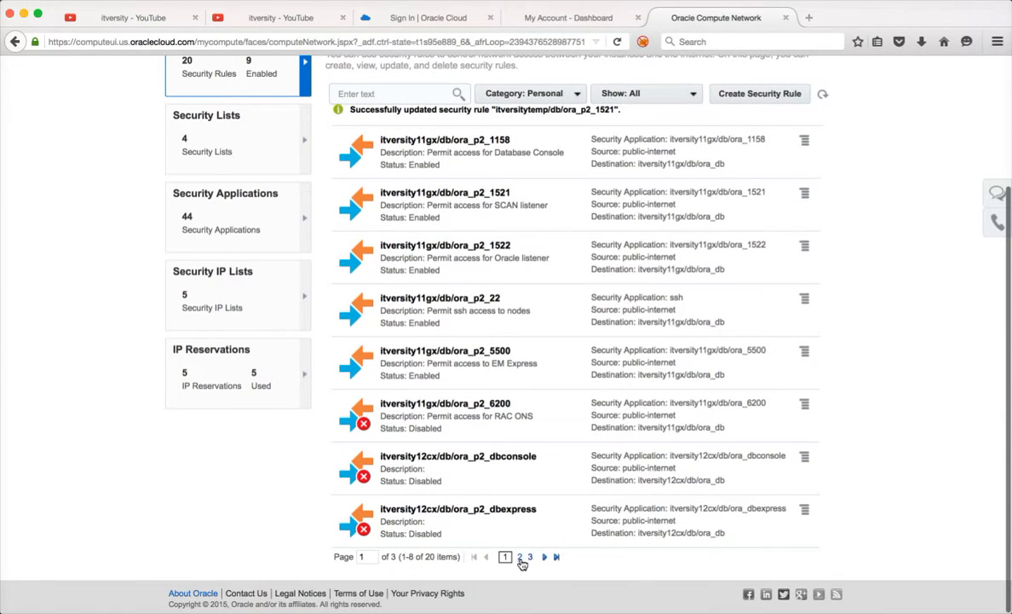
{"action": "left_click", "coordinate": [521, 559]}
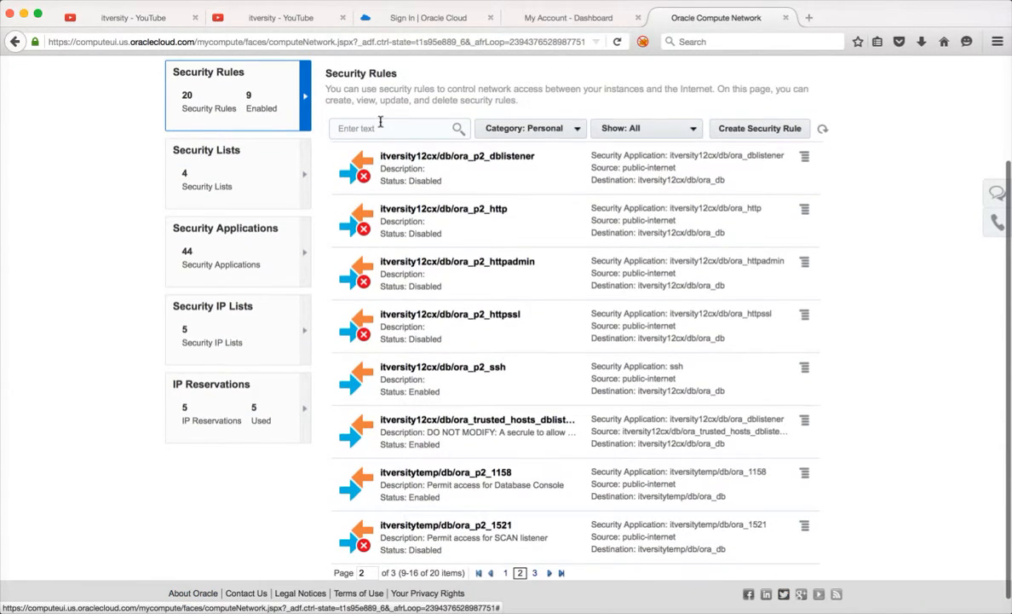
{"action": "left_click", "coordinate": [380, 127]}
{"action": "type", "text": "itversi"}
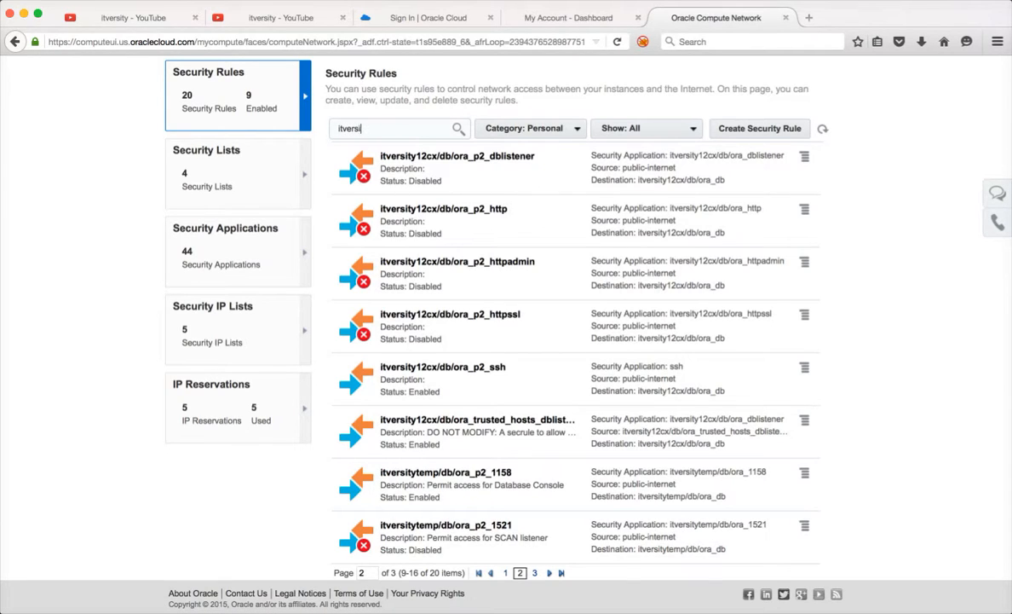
{"action": "type", "text": "tytemp"}
{"action": "key", "text": "Return"}
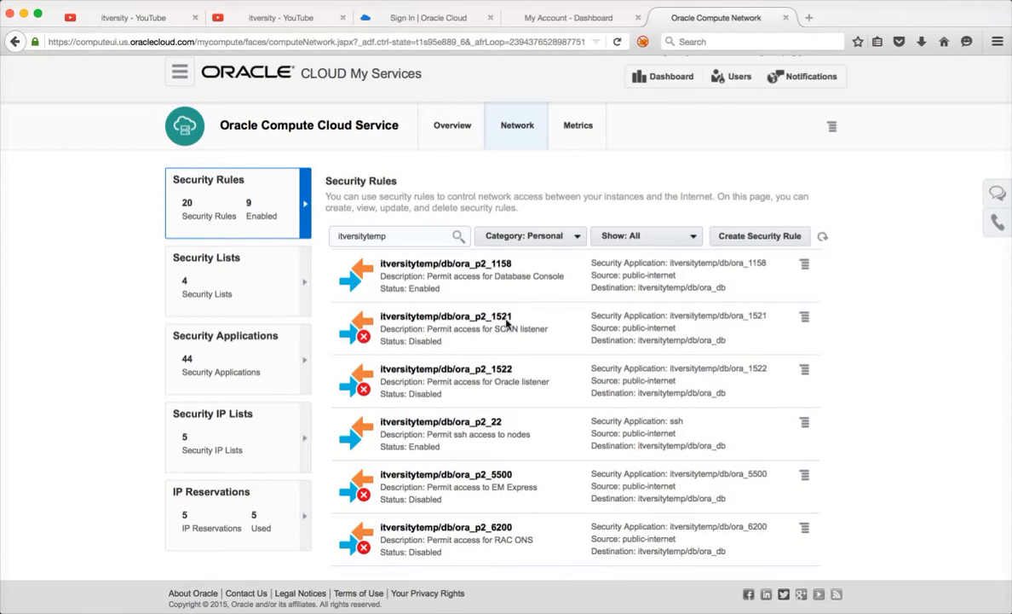
Step: Enable the itversitytemp/db/ora_p2_1521 security rule that permits access for the SCAN listener, and save the update
{"action": "left_click", "coordinate": [804, 317]}
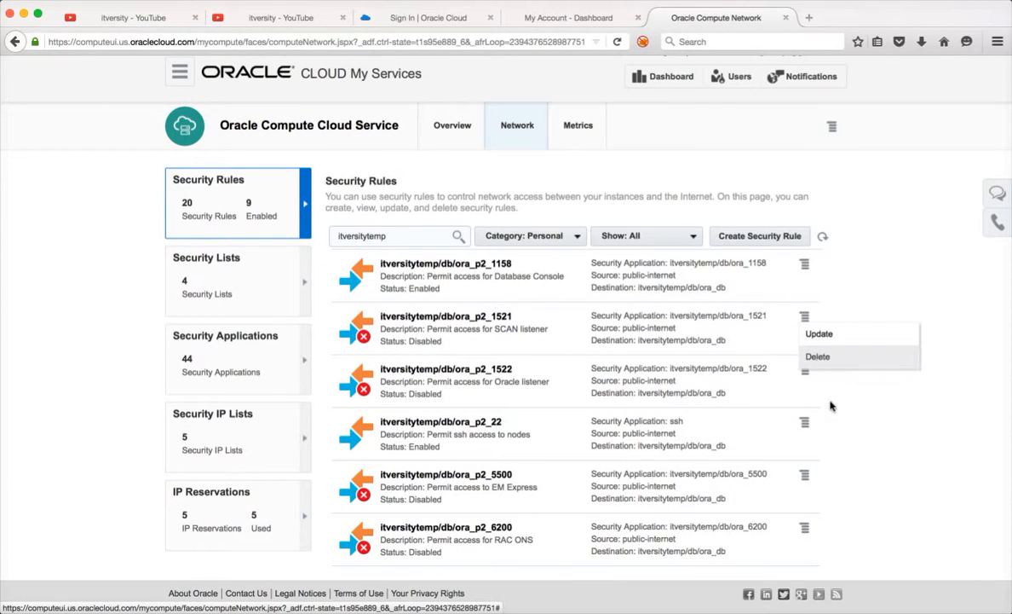
{"action": "left_click", "coordinate": [842, 337]}
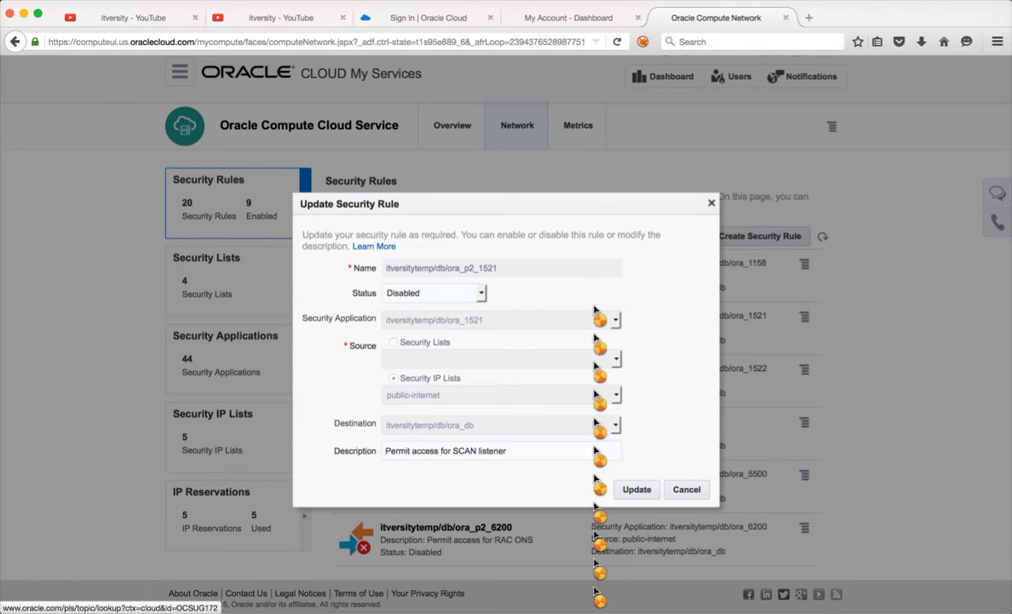
{"action": "left_click", "coordinate": [481, 293]}
{"action": "left_click", "coordinate": [426, 302]}
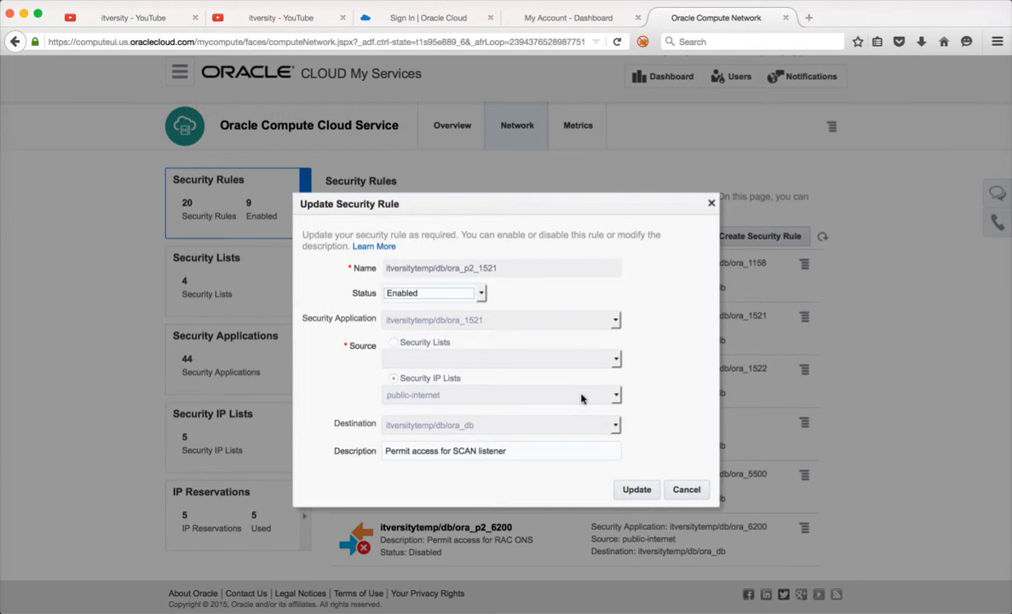
{"action": "left_click", "coordinate": [638, 490]}
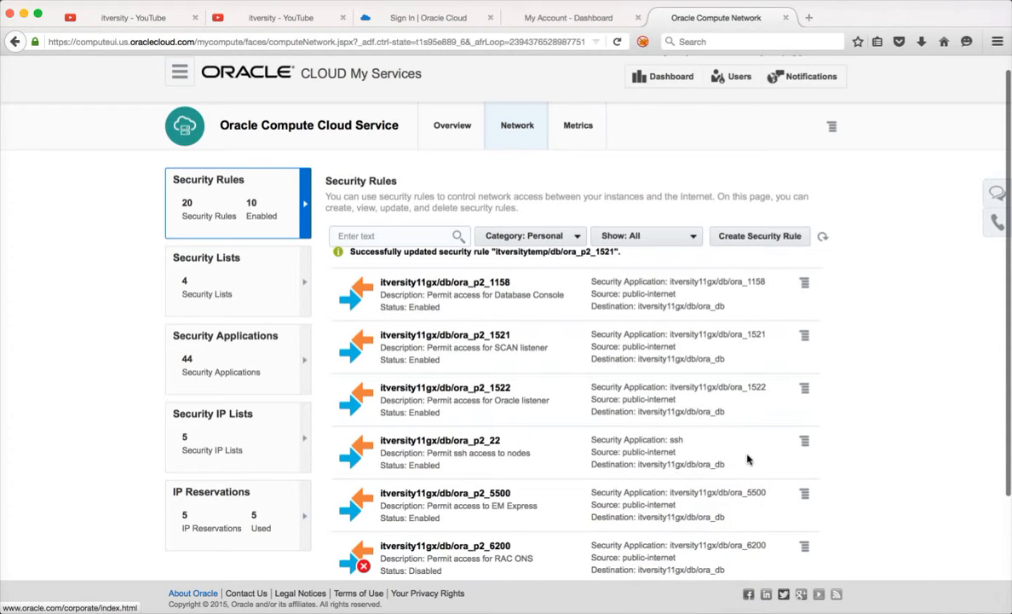
Step: Filter the security rules by itversitytemp to list only the rules of that database service
{"action": "scroll", "coordinate": [749, 460], "scroll_direction": "down", "scroll_amount": 2}
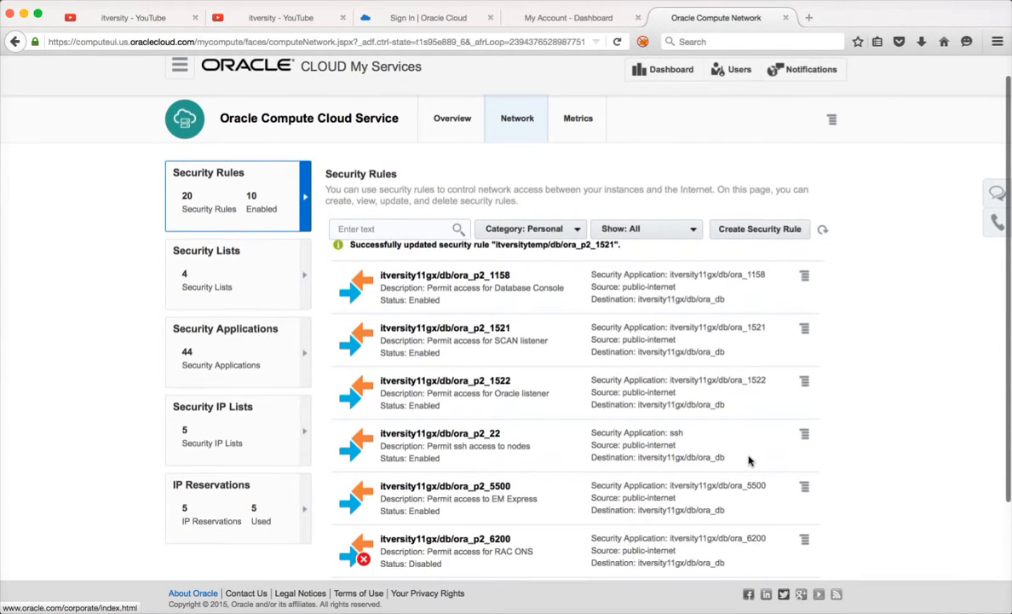
{"action": "scroll", "coordinate": [612, 465], "scroll_direction": "down", "scroll_amount": 1}
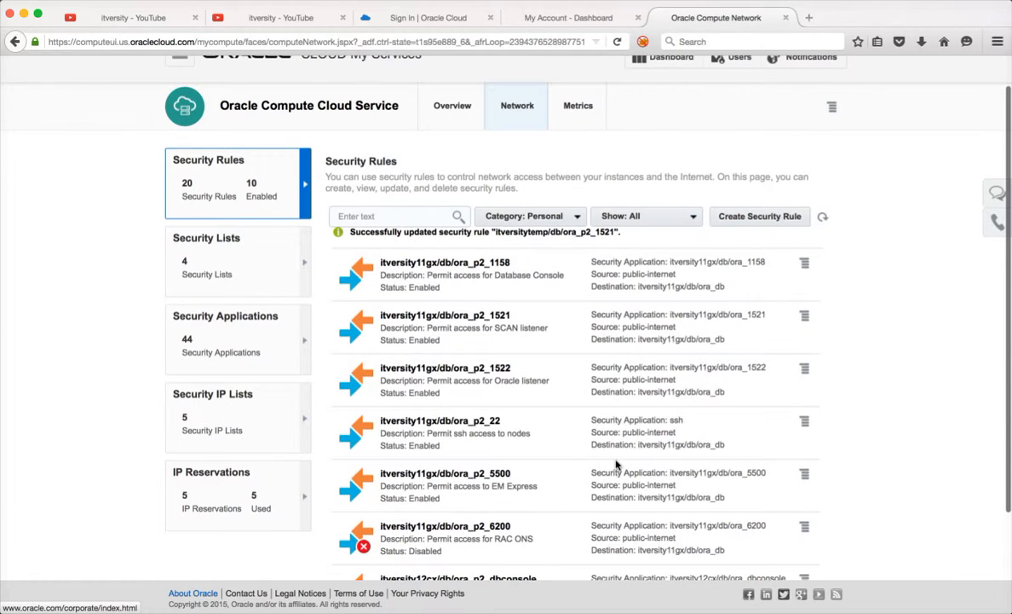
{"action": "scroll", "coordinate": [526, 486], "scroll_direction": "down", "scroll_amount": 1}
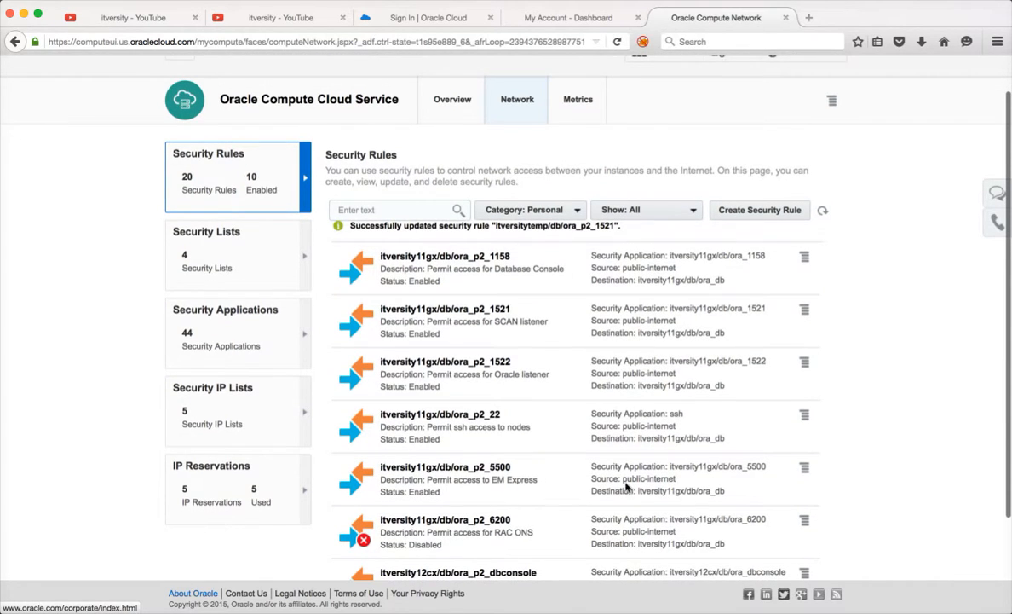
{"action": "scroll", "coordinate": [858, 450], "scroll_direction": "down", "scroll_amount": 3}
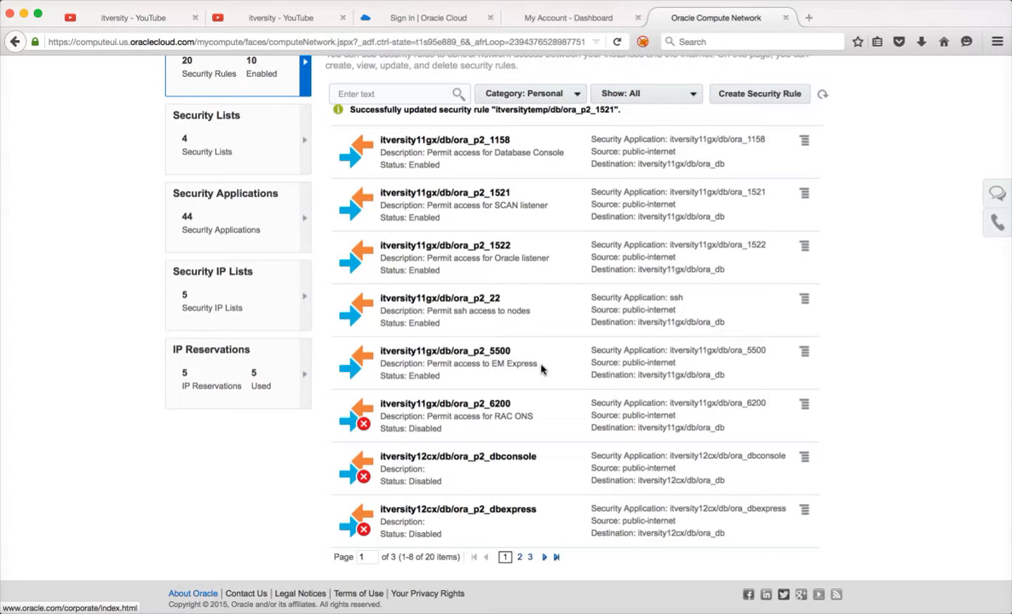
{"action": "scroll", "coordinate": [542, 368], "scroll_direction": "up", "scroll_amount": 3}
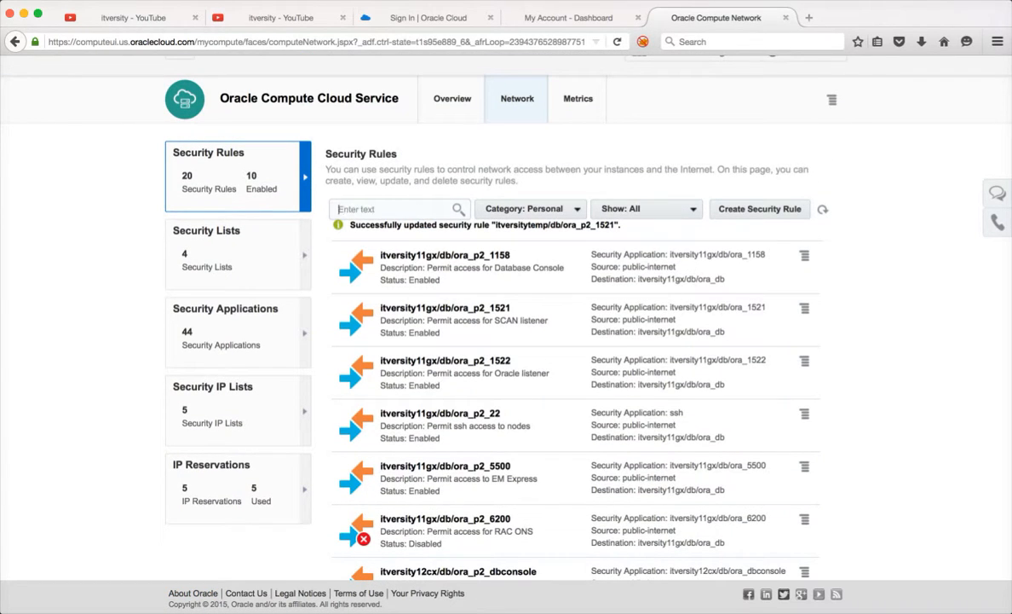
{"action": "type", "text": "itversiytemp"}
{"action": "key", "text": "Return"}
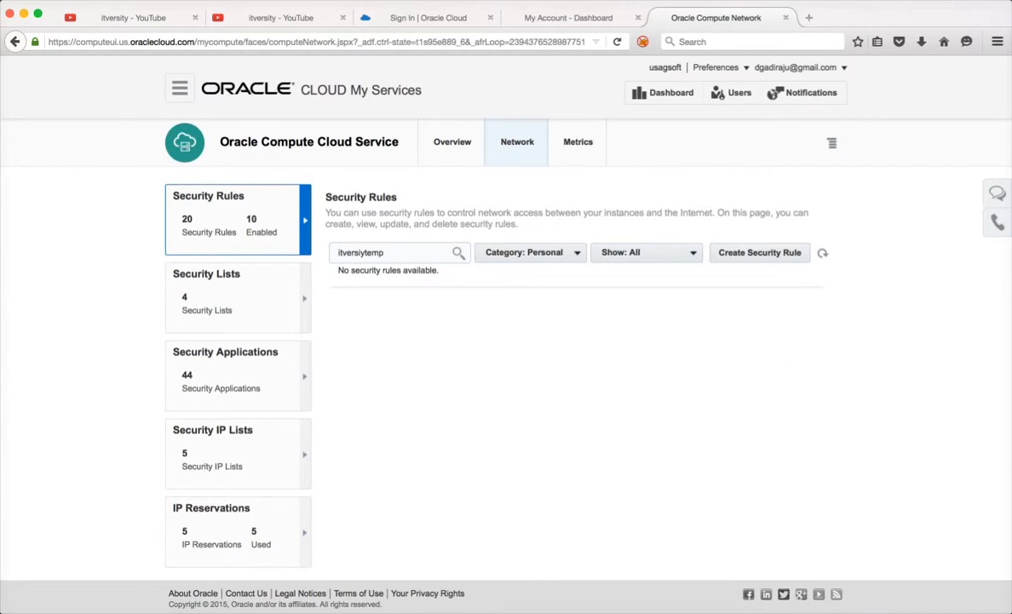
{"action": "double_click", "coordinate": [372, 252]}
{"action": "type", "text": "itversitytemp"}
{"action": "key", "text": "Return"}
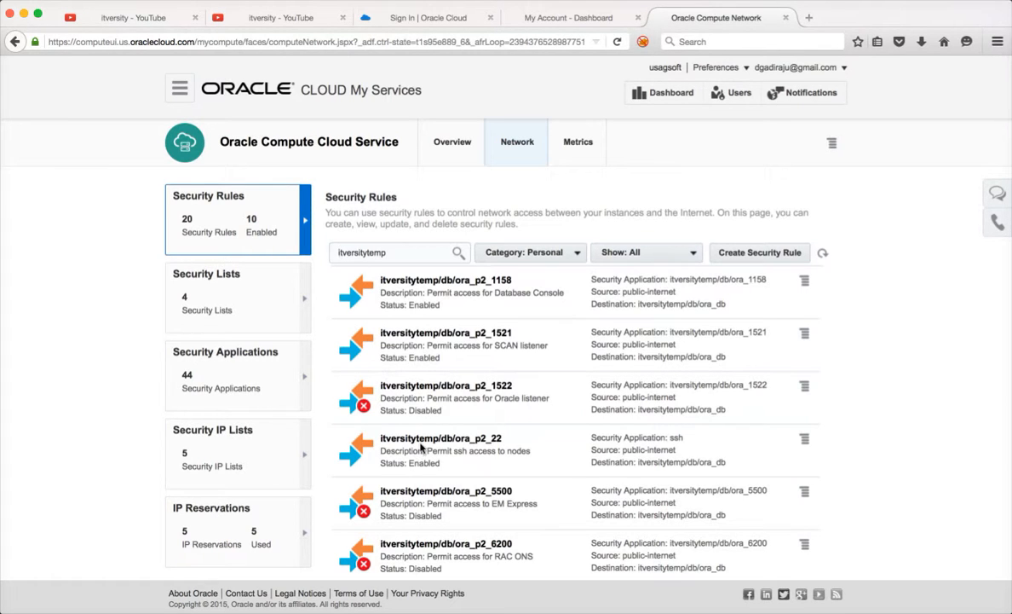
Step: Enable the itversitytemp/db/ora_p2_1522 security rule that permits access for the Oracle listener, and save the update
{"action": "scroll", "coordinate": [420, 449], "scroll_direction": "down", "scroll_amount": 1}
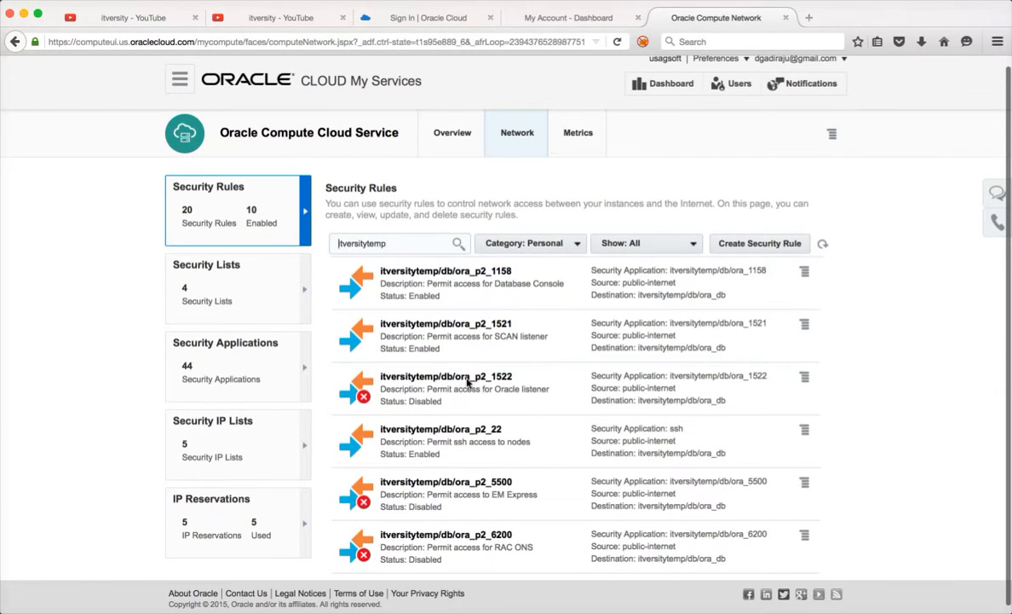
{"action": "scroll", "coordinate": [512, 399], "scroll_direction": "down", "scroll_amount": 1}
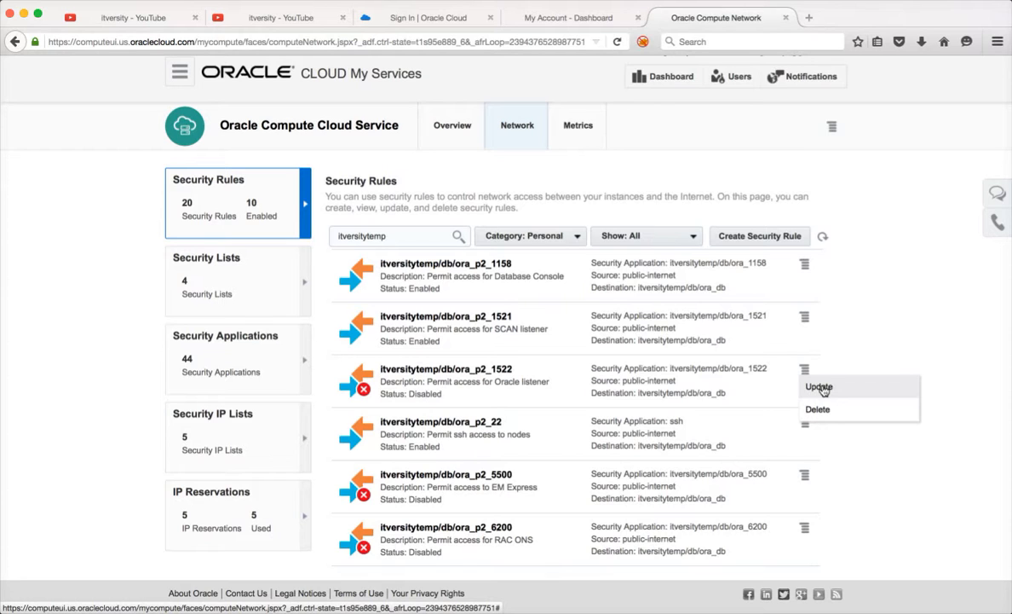
{"action": "left_click", "coordinate": [820, 387]}
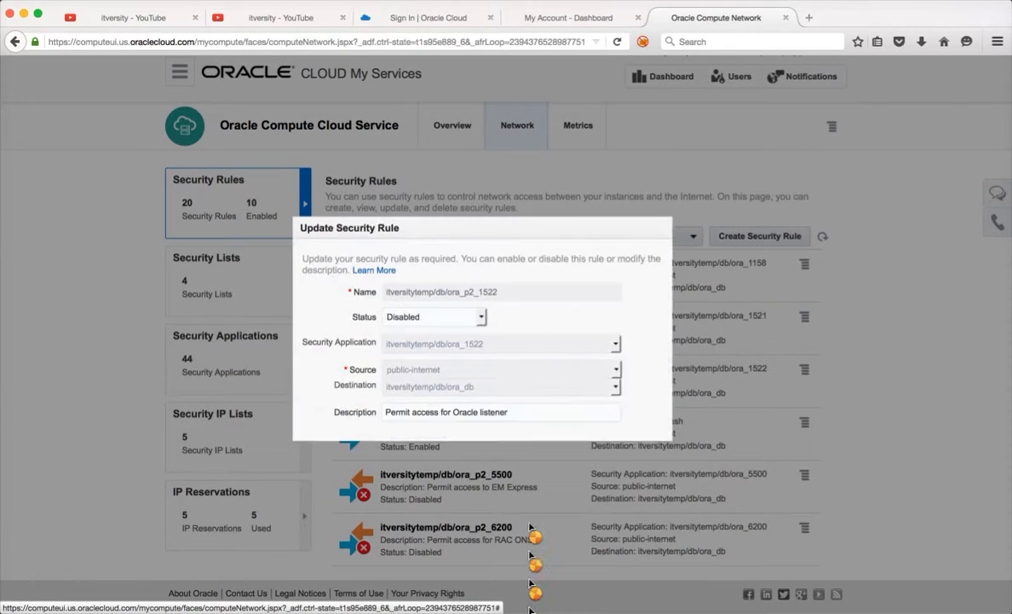
{"action": "left_click", "coordinate": [481, 292]}
{"action": "left_click", "coordinate": [468, 306]}
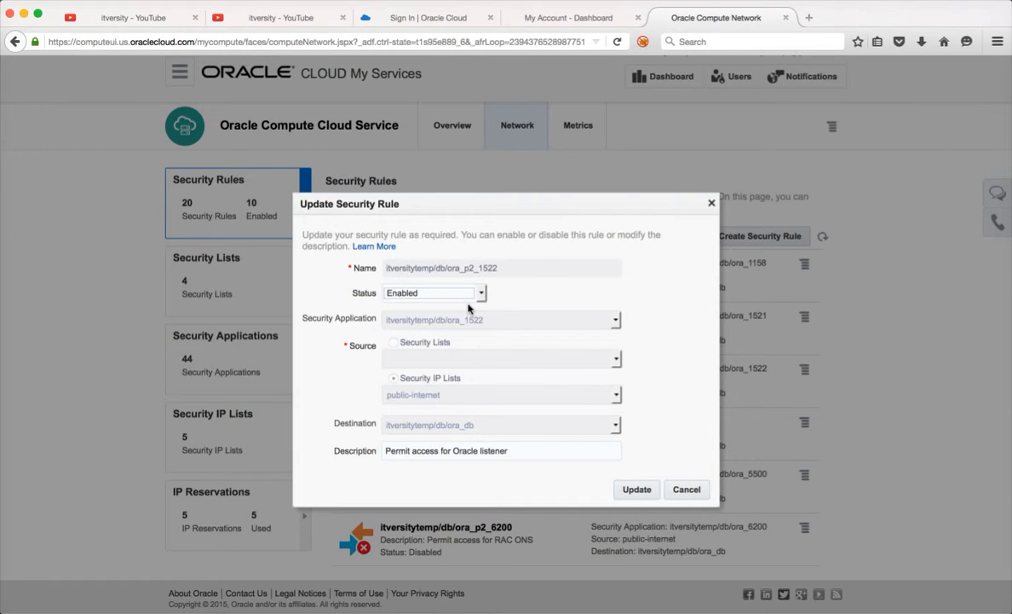
{"action": "left_click", "coordinate": [639, 494]}
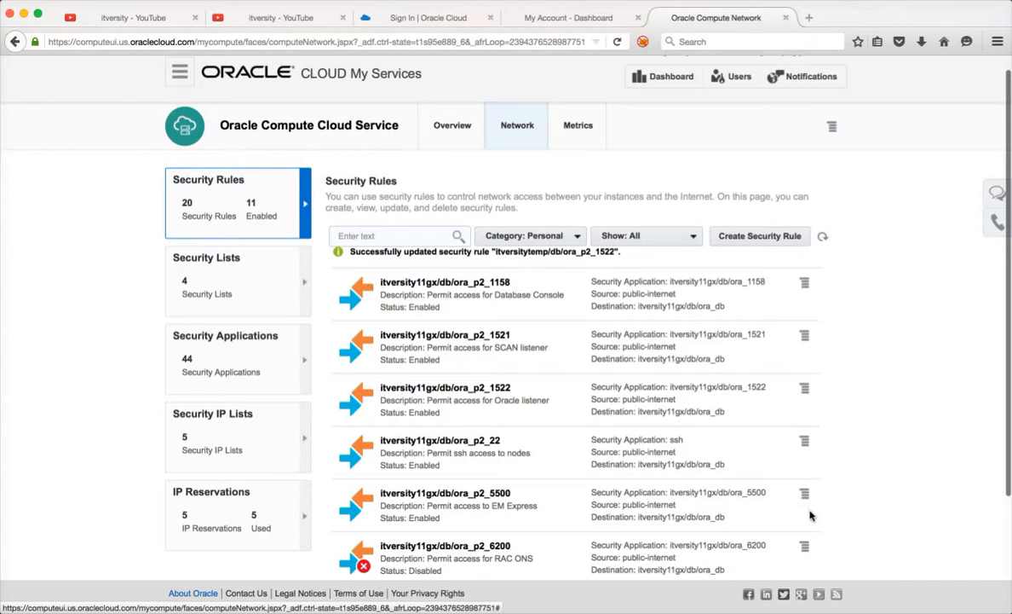
Step: Filter the security rules by itversitytemp again to find the service's remaining disabled rules
{"action": "scroll", "coordinate": [795, 494], "scroll_direction": "down", "scroll_amount": 1}
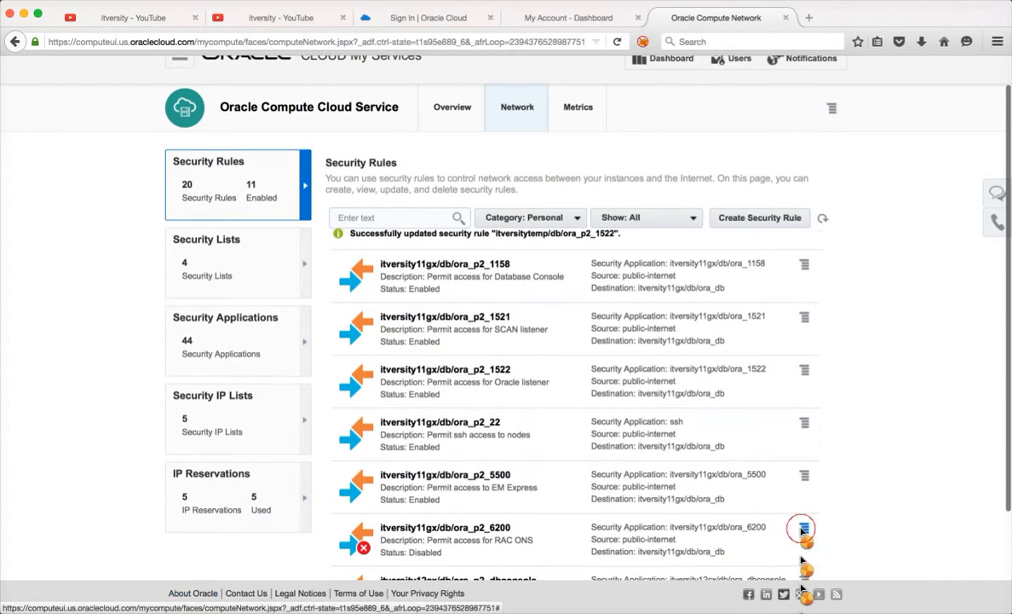
{"action": "left_click", "coordinate": [804, 509]}
{"action": "left_click", "coordinate": [861, 459]}
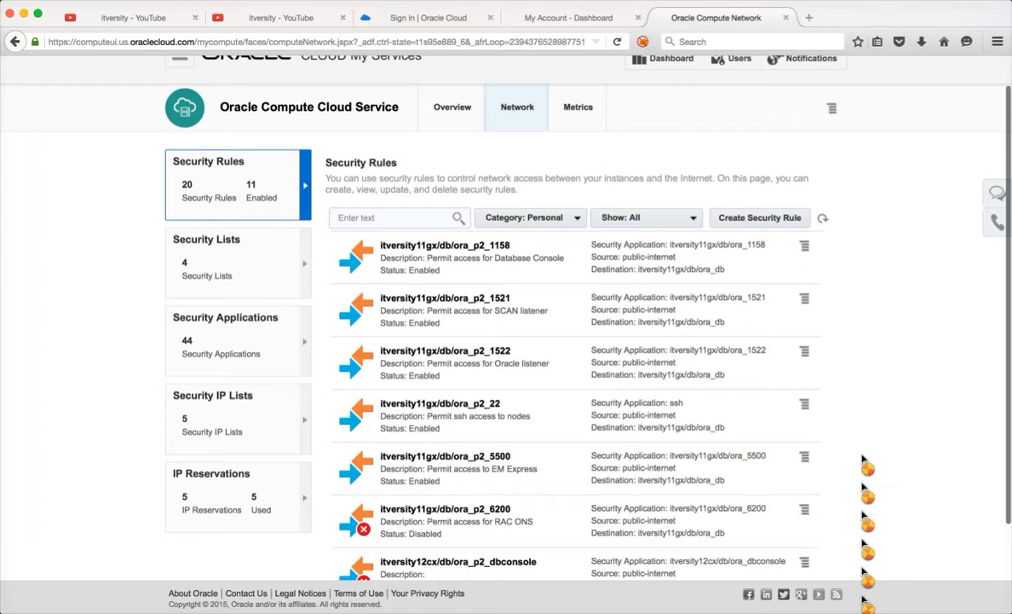
{"action": "scroll", "coordinate": [861, 458], "scroll_direction": "down", "scroll_amount": 3}
{"action": "left_click", "coordinate": [362, 111]}
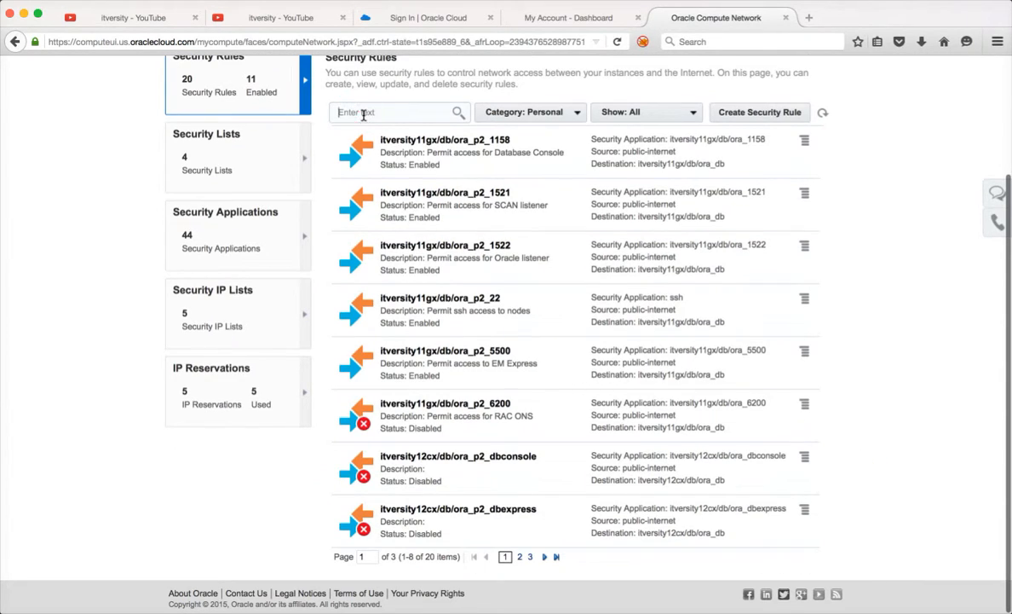
{"action": "type", "text": "itversitytemp"}
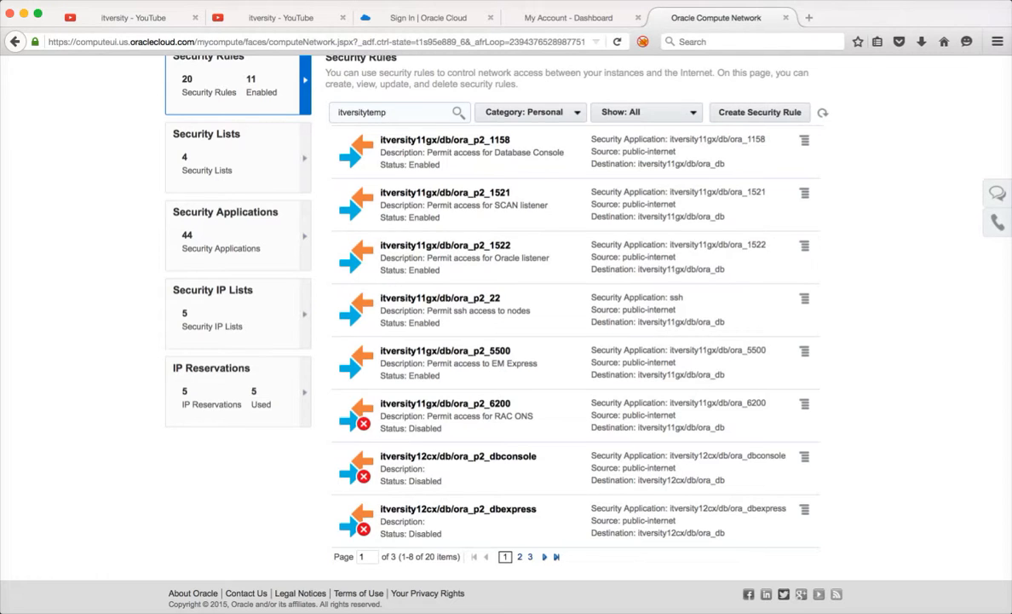
{"action": "key", "text": "Return"}
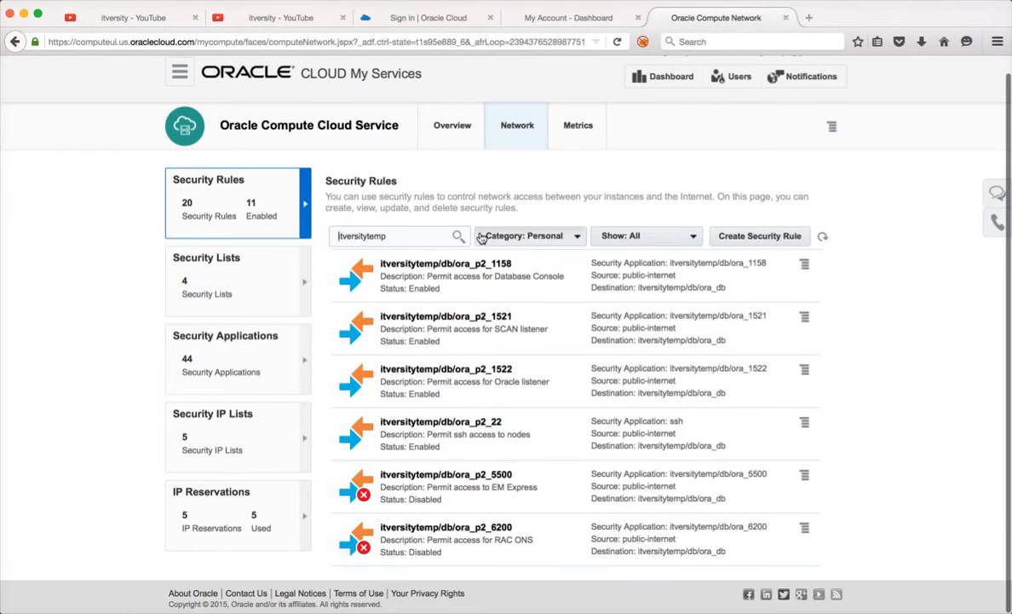
Step: Enable the itversitytemp/db/ora_p2_5500 security rule that permits access to EM Express, and save the update
{"action": "left_click", "coordinate": [805, 476]}
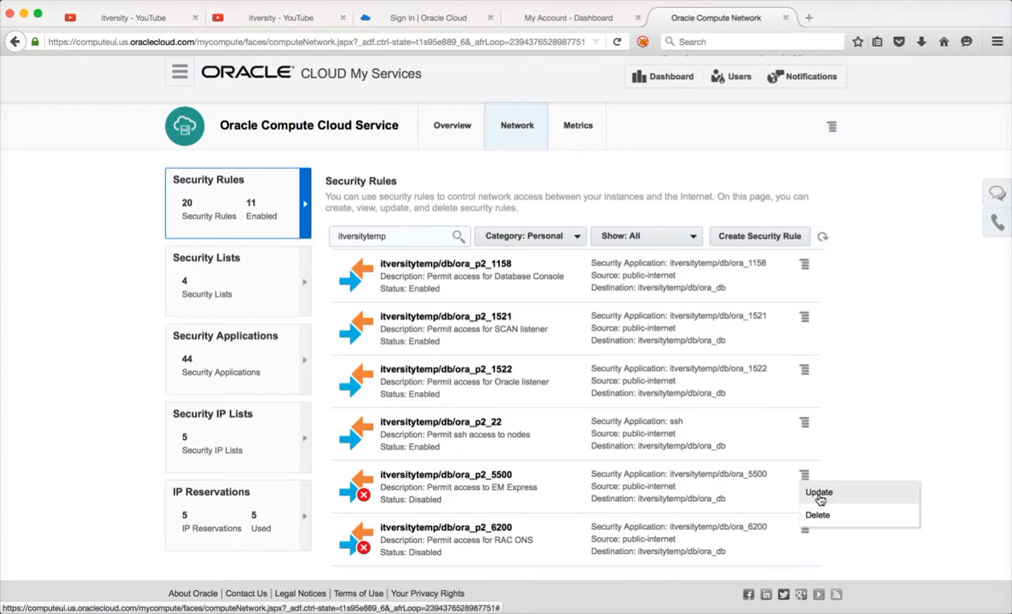
{"action": "left_click", "coordinate": [818, 494]}
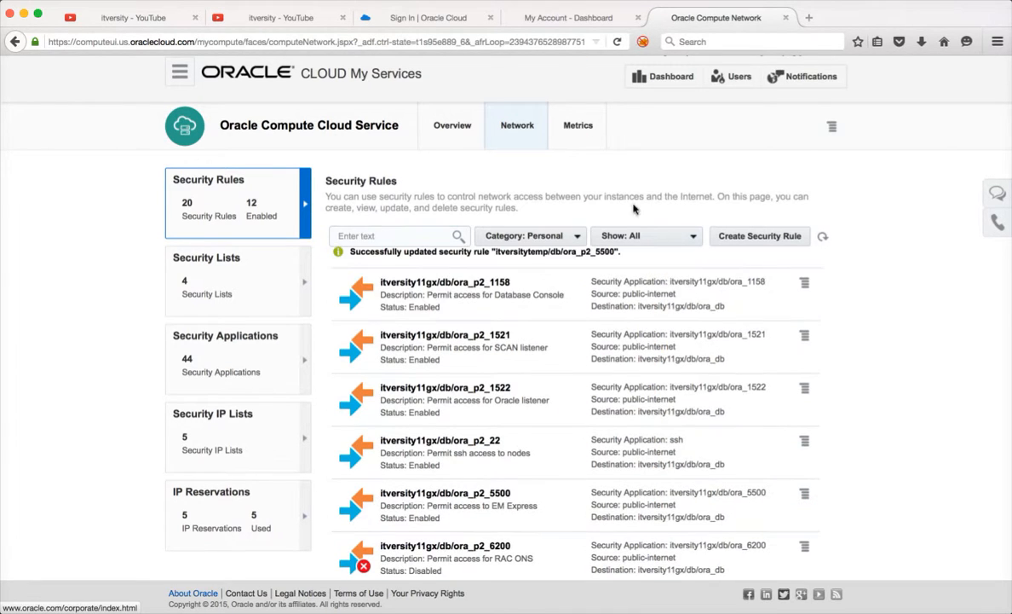
{"action": "scroll", "coordinate": [559, 303], "scroll_direction": "down", "scroll_amount": 1}
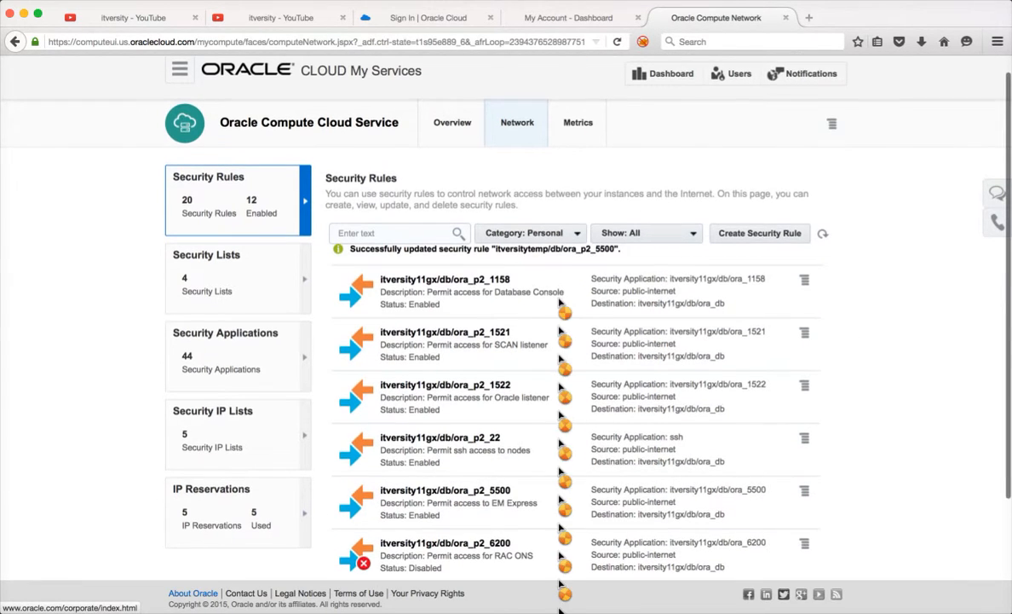
Step: Go to the Database Cloud Service console and open the details of the itversitytemp service
{"action": "scroll", "coordinate": [438, 229], "scroll_direction": "up", "scroll_amount": 1}
{"action": "scroll", "coordinate": [437, 228], "scroll_direction": "up", "scroll_amount": 1}
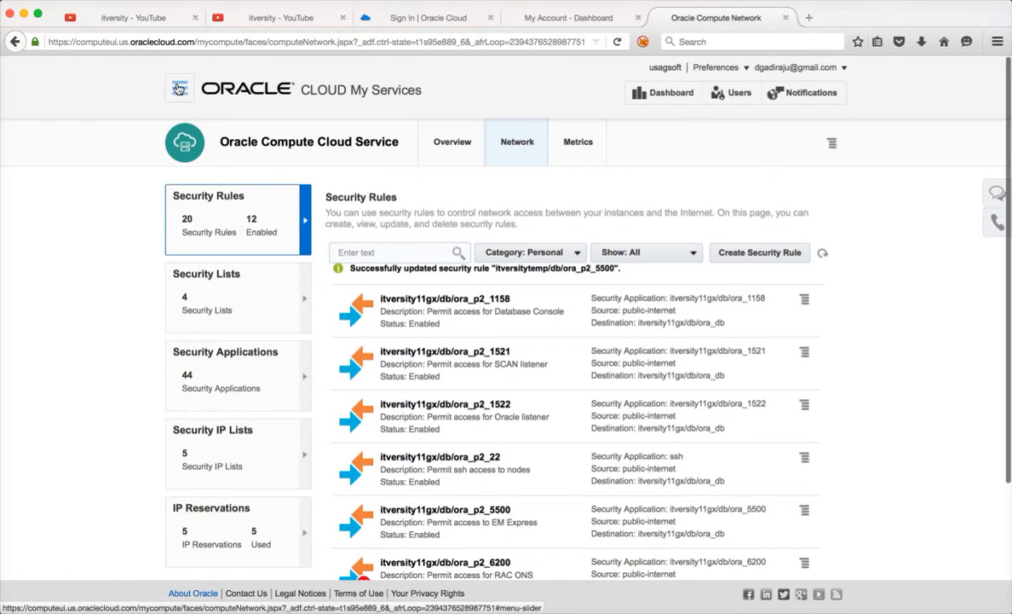
{"action": "left_click", "coordinate": [163, 82]}
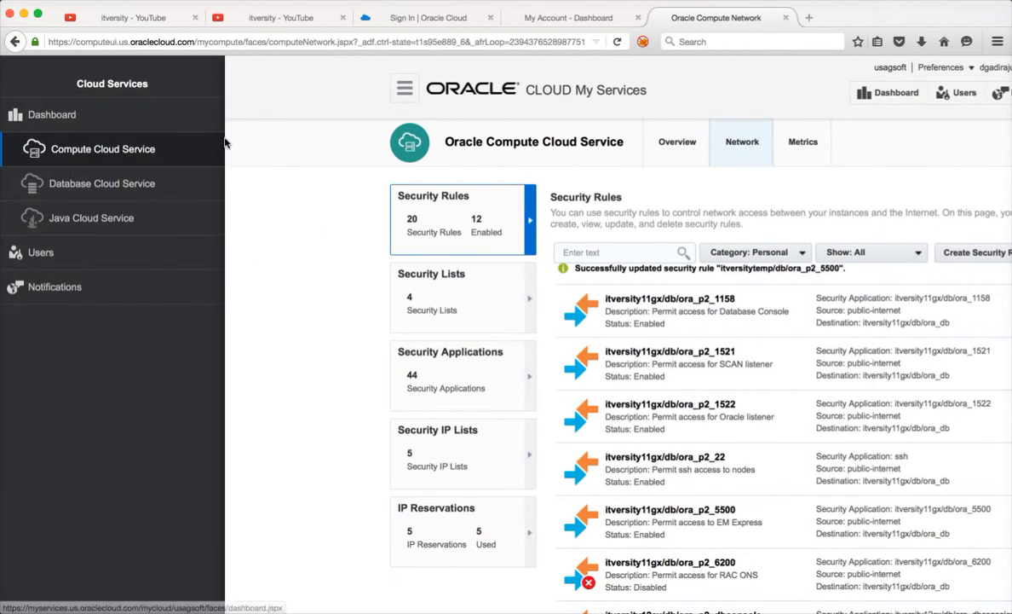
{"action": "left_click", "coordinate": [135, 187]}
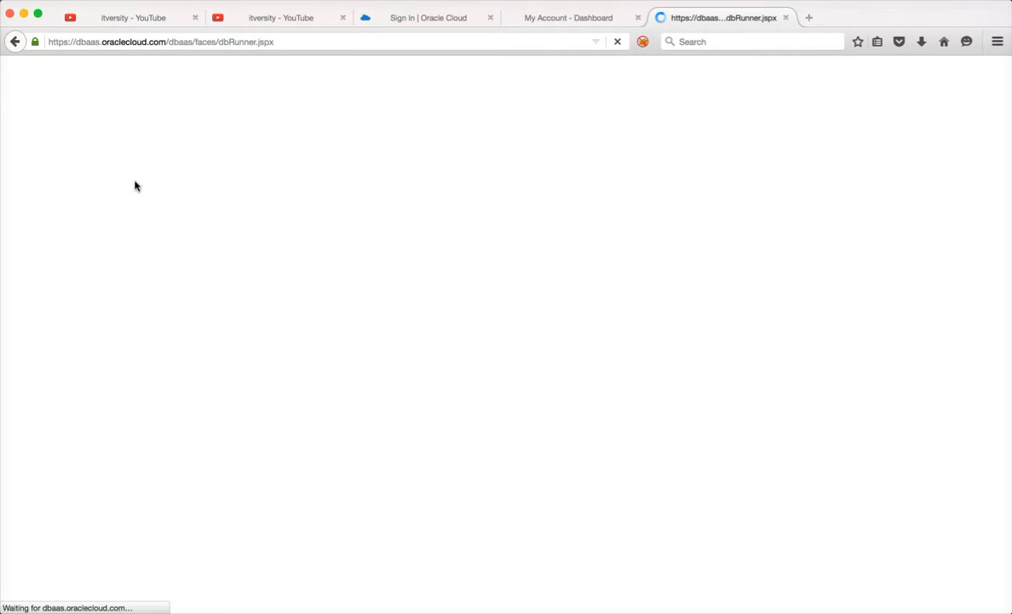
{"action": "mouse_move", "coordinate": [671, 595]}
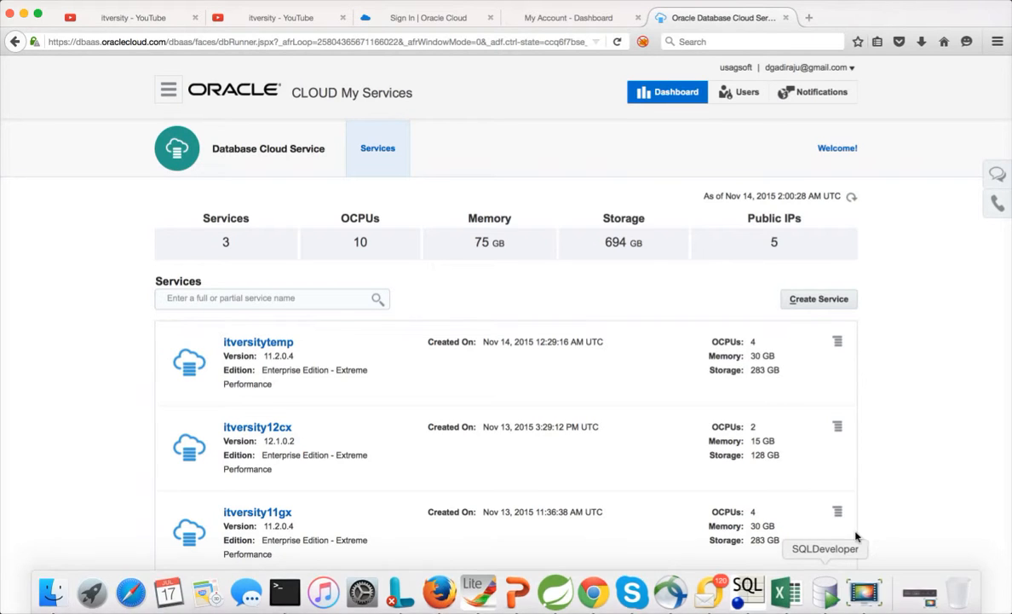
{"action": "left_click", "coordinate": [272, 345]}
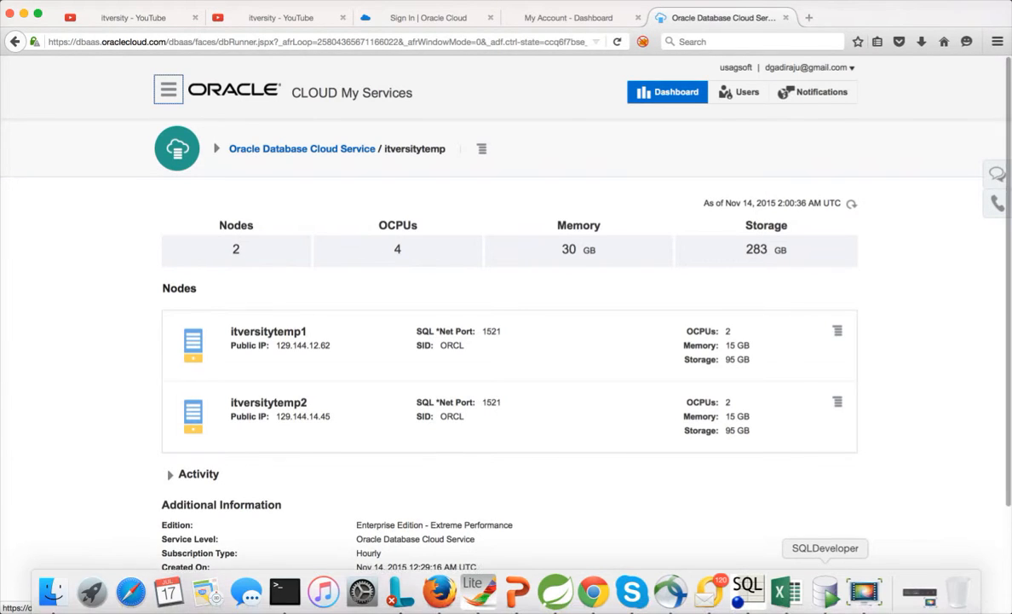
Step: In SQL Developer, start a new connection named itversitytemp-oraclecloud with username system, enter the account password and choose to save it
{"action": "left_click", "coordinate": [825, 590]}
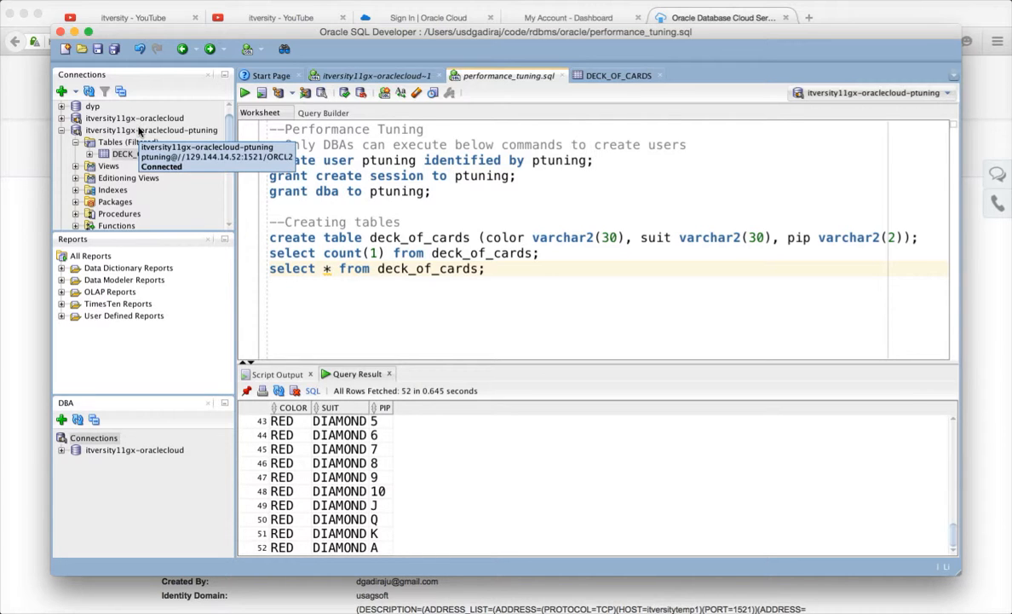
{"action": "left_click", "coordinate": [63, 92]}
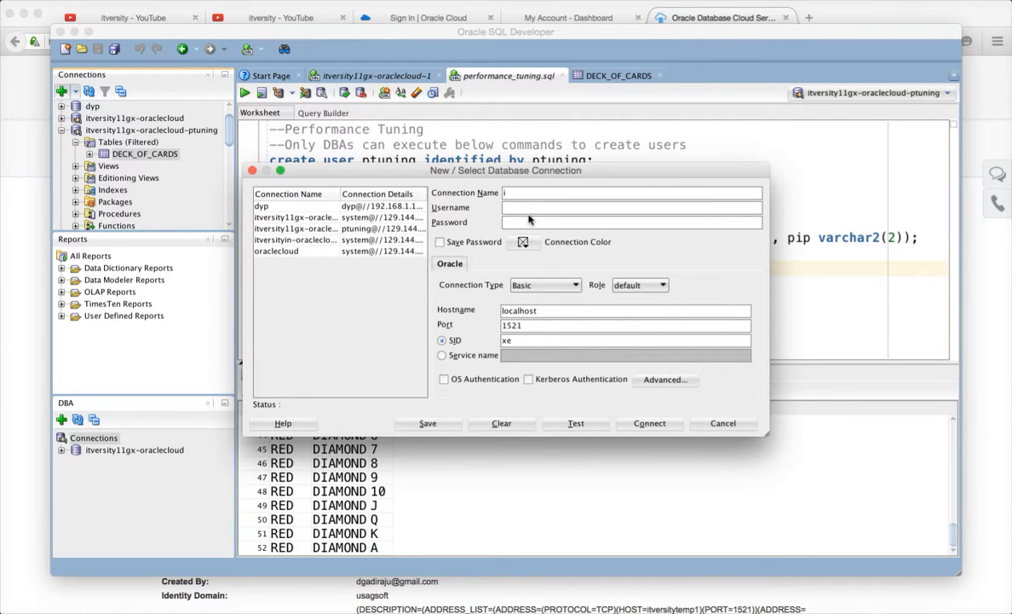
{"action": "type", "text": "itversitytemp-oraclecloud"}
{"action": "key", "text": "Tab"}
{"action": "type", "text": "system"}
{"action": "key", "text": "Tab"}
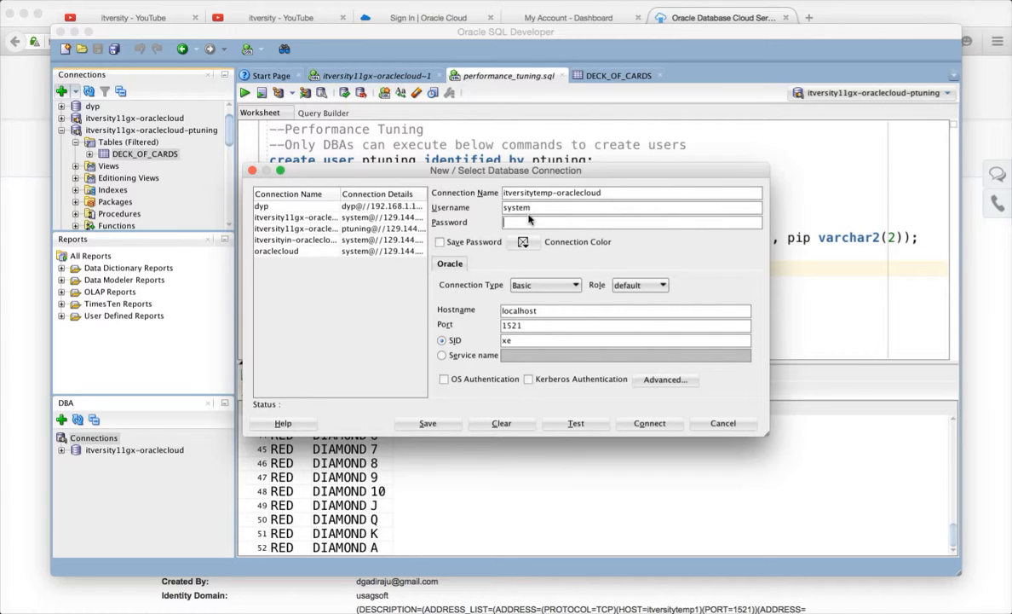
{"action": "type", "text": "xxxxxxxx"}
{"action": "left_click", "coordinate": [440, 243]}
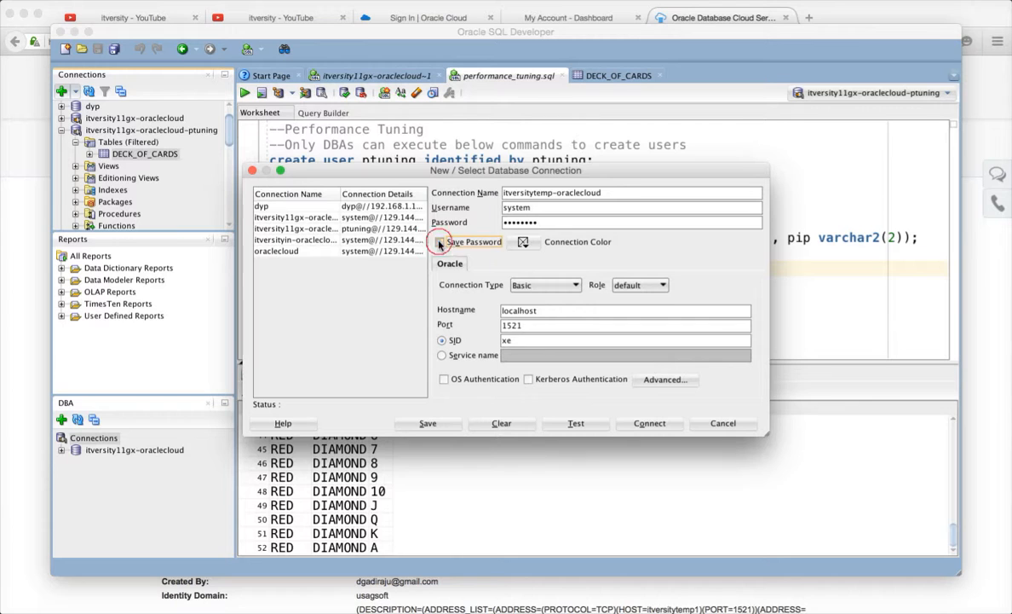
Step: Copy the public IP 129.144.12.62 of node itversitytemp1 from the service details into the new SQL Developer connection as its hostname
{"action": "double_click", "coordinate": [567, 311]}
{"action": "key", "text": "super+Tab"}
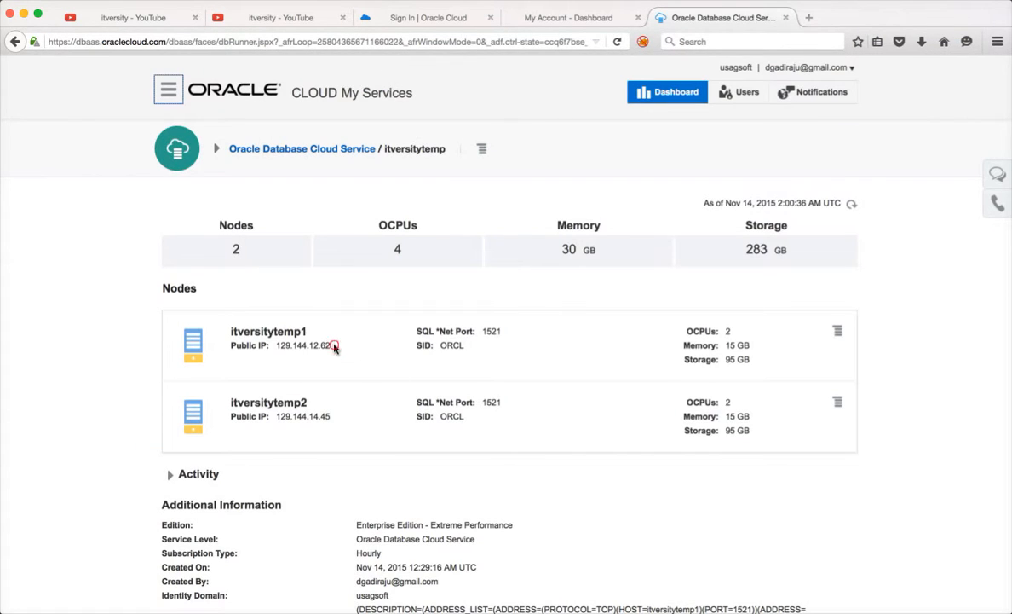
{"action": "left_click_drag", "start_coordinate": [334, 346], "coordinate": [279, 353]}
{"action": "key", "text": "super+c"}
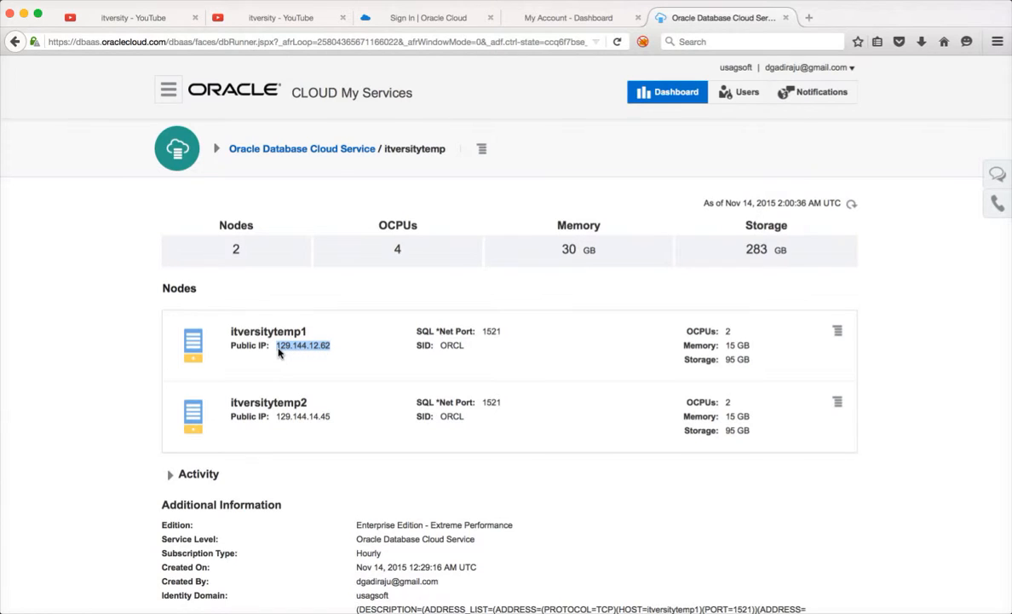
{"action": "key", "text": "super+Tab"}
{"action": "double_click", "coordinate": [532, 311]}
{"action": "key", "text": "super+v"}
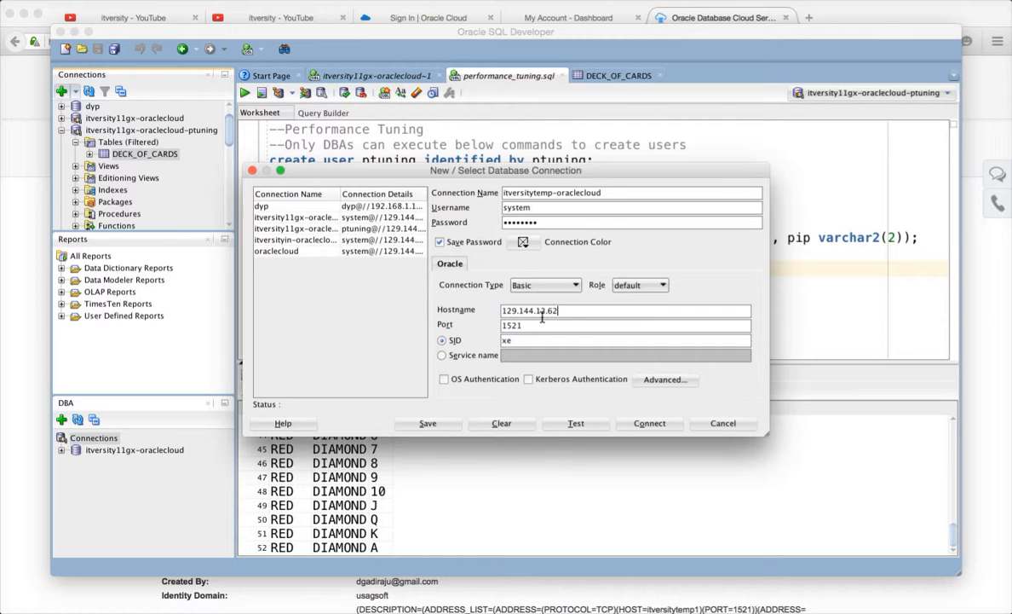
Step: Check the SQL*Net port and SID of itversitytemp1 in the service details, and select the SID value in the SQL Developer connection
{"action": "key", "text": "super+Tab"}
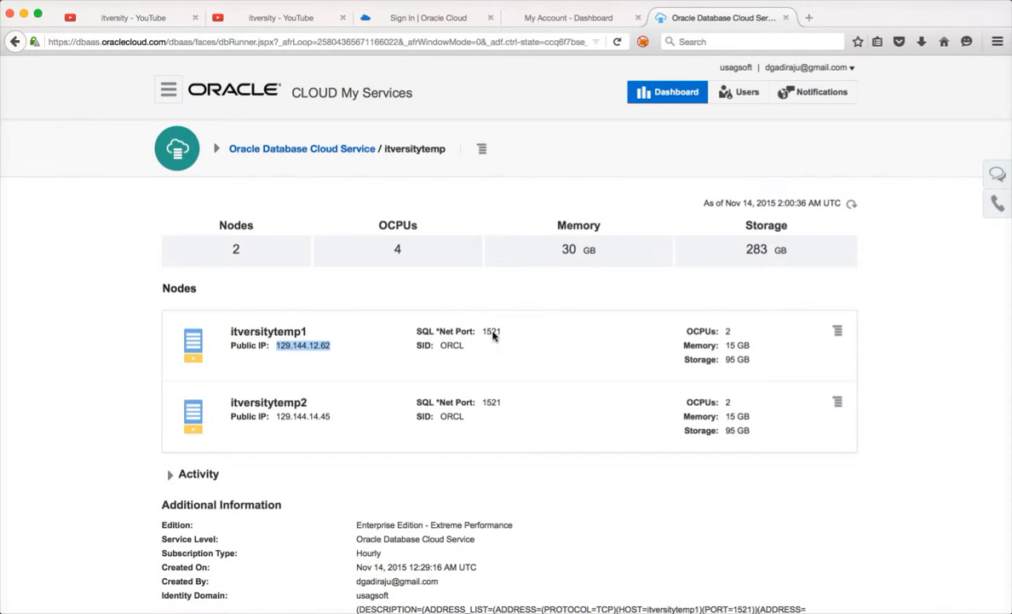
{"action": "key", "text": "super+Tab"}
{"action": "double_click", "coordinate": [522, 340]}
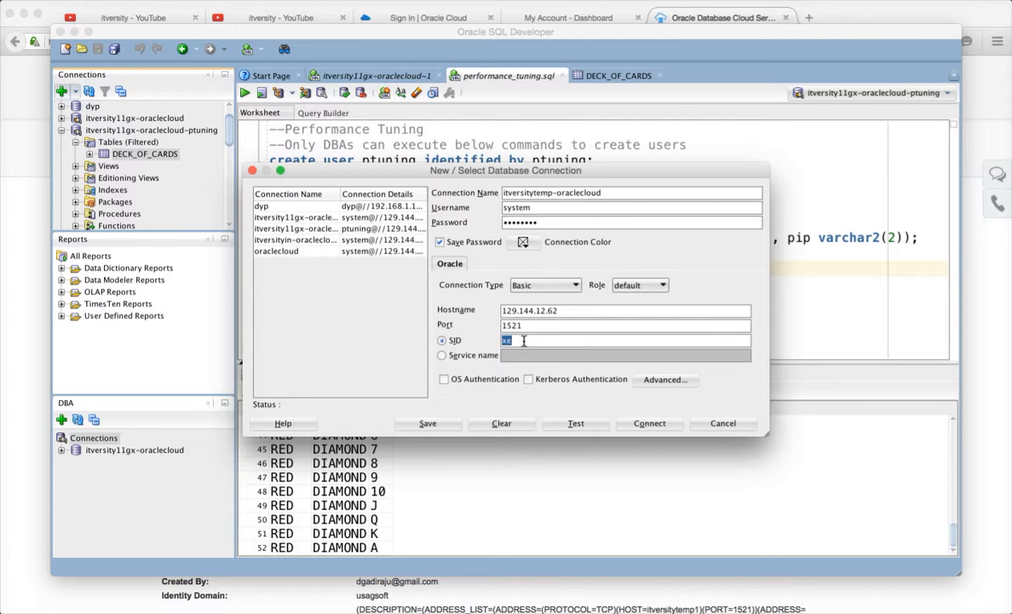
Step: Switch to the terminal and quit the vim view of deckofcards.csv
{"action": "key", "text": "super+Tab"}
{"action": "key", "text": "super+Tab"}
{"action": "key", "text": "super+Tab"}
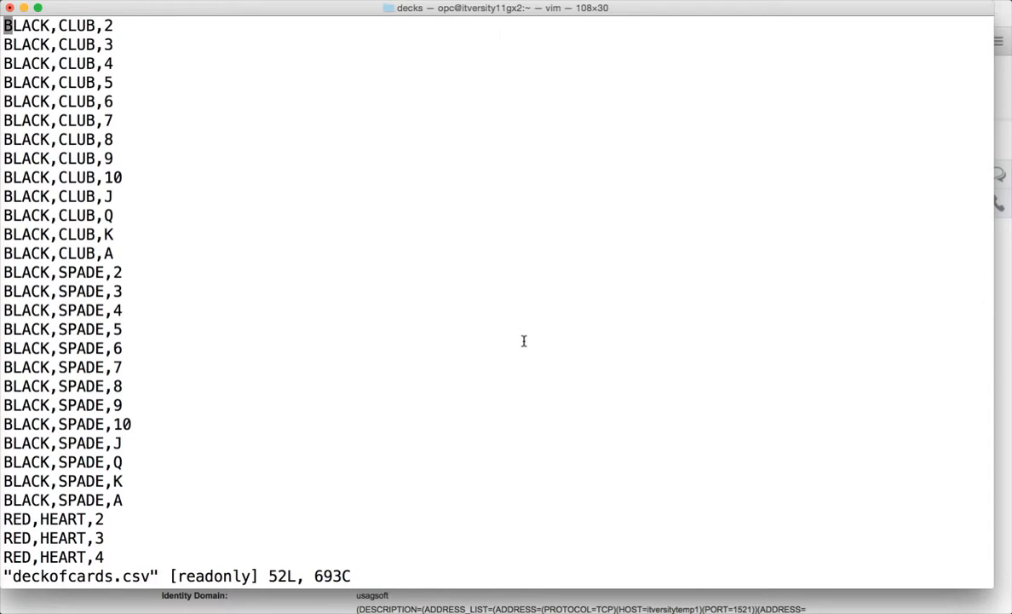
{"action": "type", "text": ":q"}
{"action": "key", "text": "Return"}
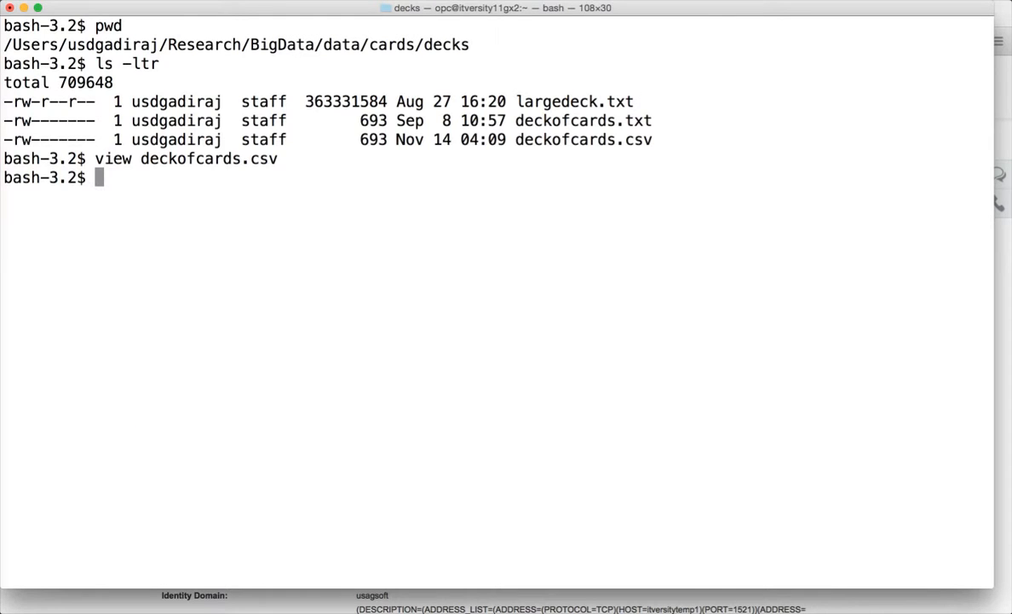
Step: Try to open an SSH session to 129.144.12.62 as oracle, accepting the host's authenticity with yes
{"action": "type", "text": "ssh oracle@"}
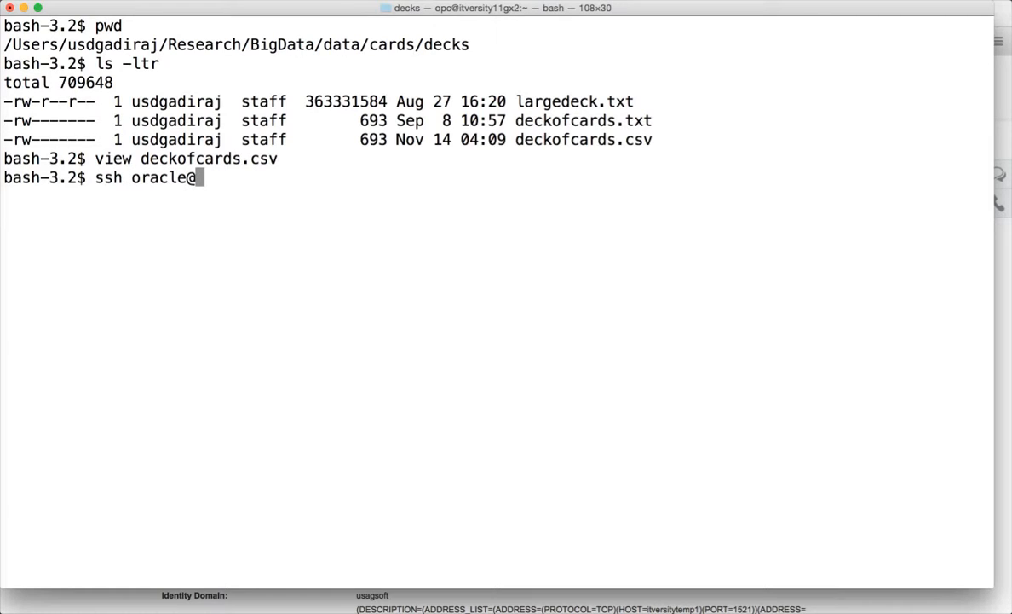
{"action": "key", "text": "super+v"}
{"action": "key", "text": "Return"}
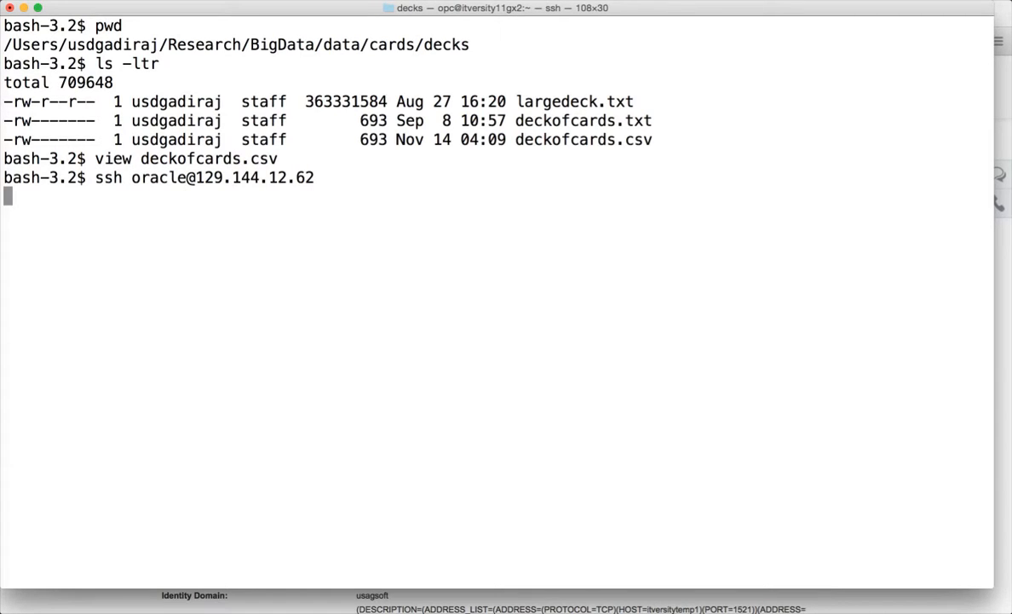
{"action": "type", "text": "yes"}
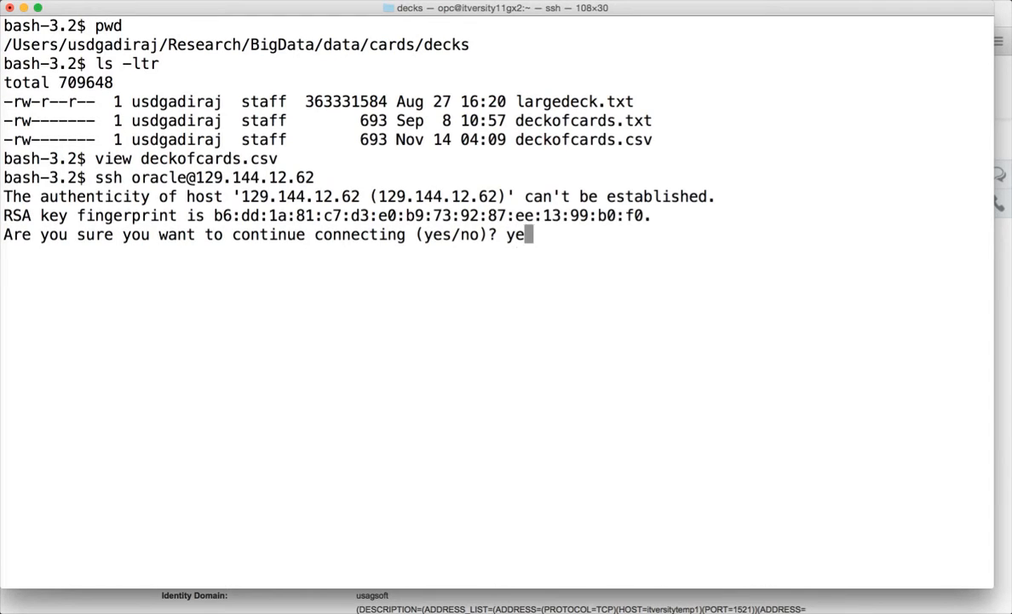
{"action": "key", "text": "Return"}
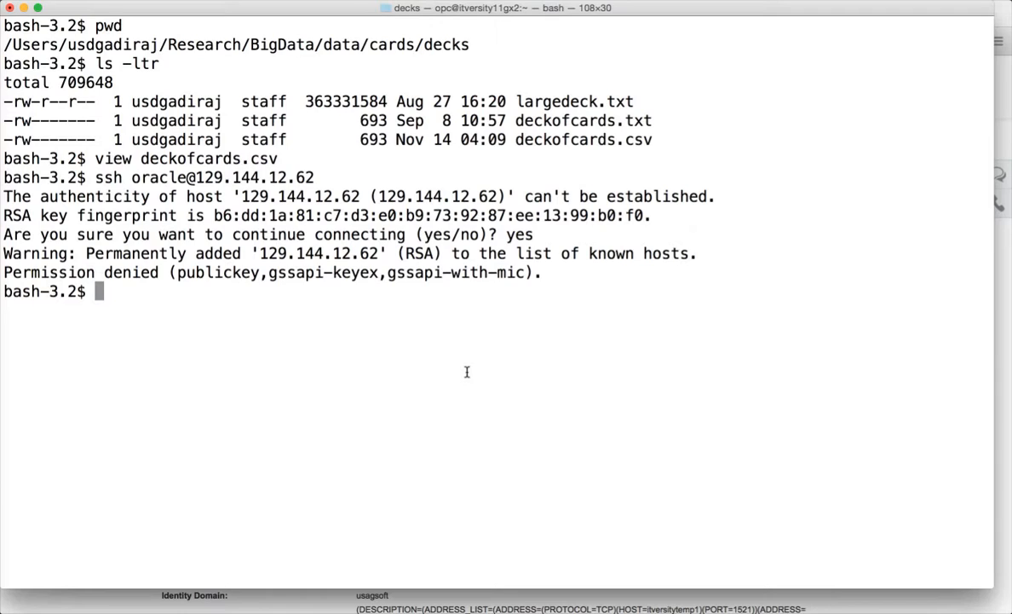
Step: Open an SSH session to 129.144.12.62 as opc and switch to the oracle user with sudo su - oracle
{"action": "type", "text": "ssh opc@"}
{"action": "key", "text": "super+v"}
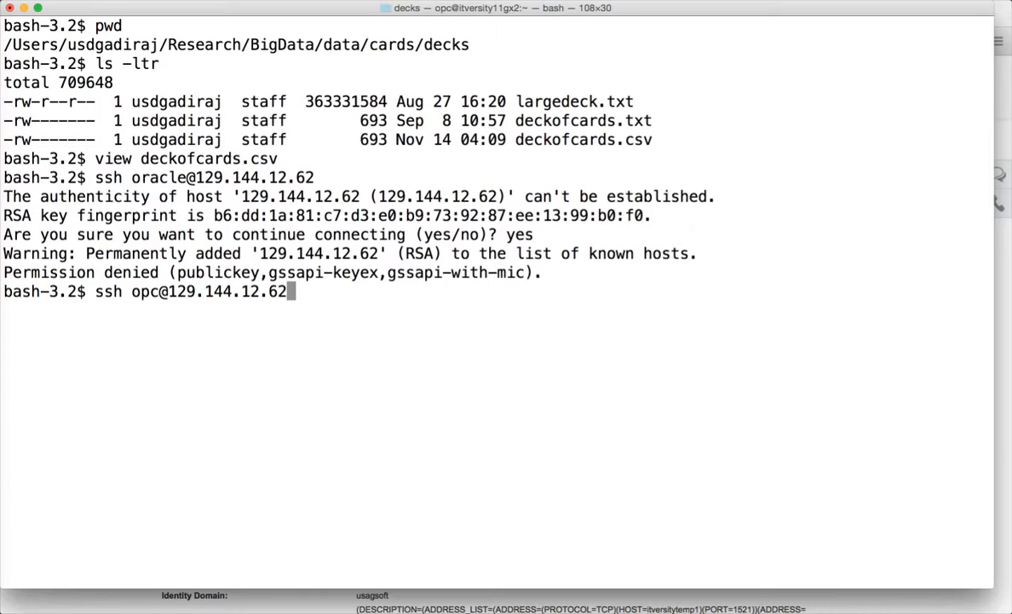
{"action": "key", "text": "Return"}
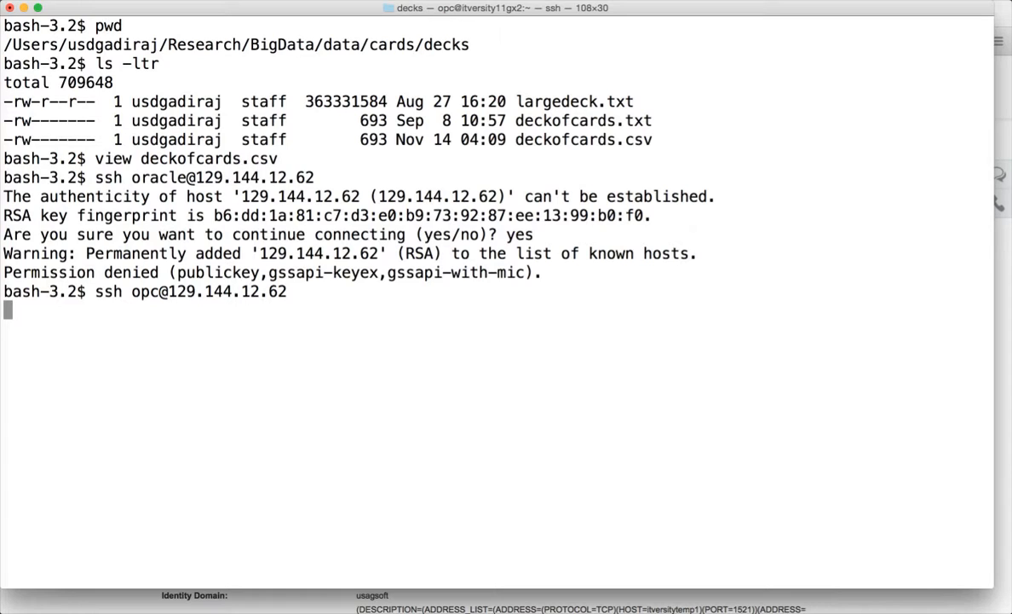
{"action": "type", "text": "s"}
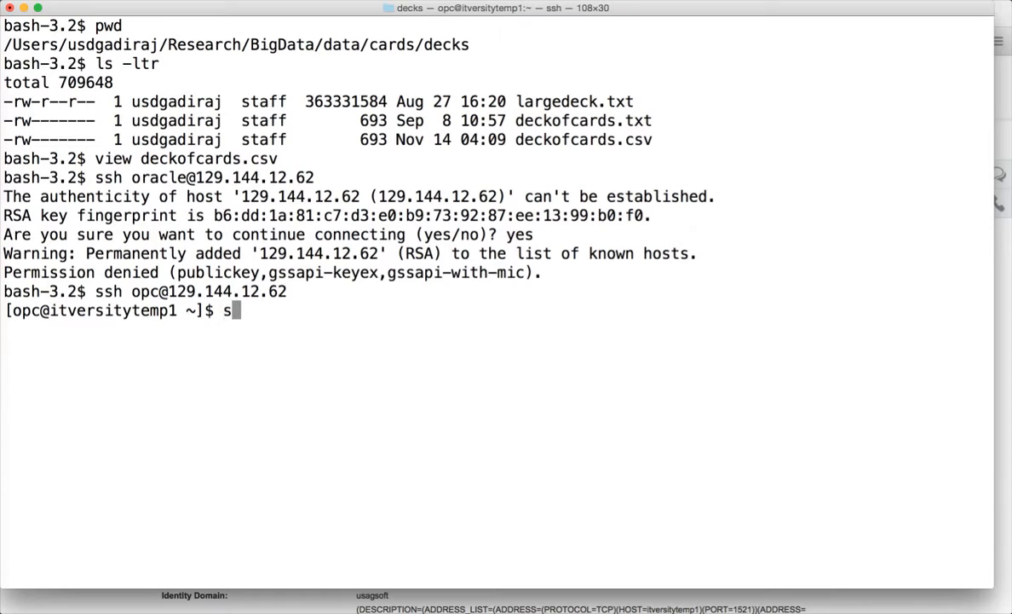
{"action": "type", "text": "udo su - oracle"}
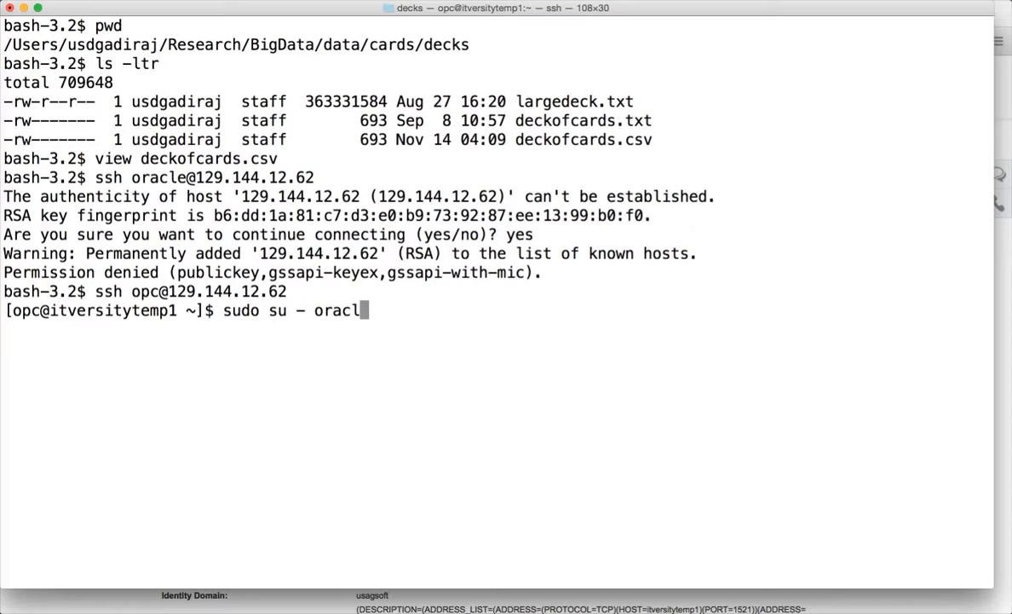
{"action": "key", "text": "Return"}
Step: Change to the $ORACLE_HOME directory on the node and print its full path
{"action": "type", "text": "cd $"}
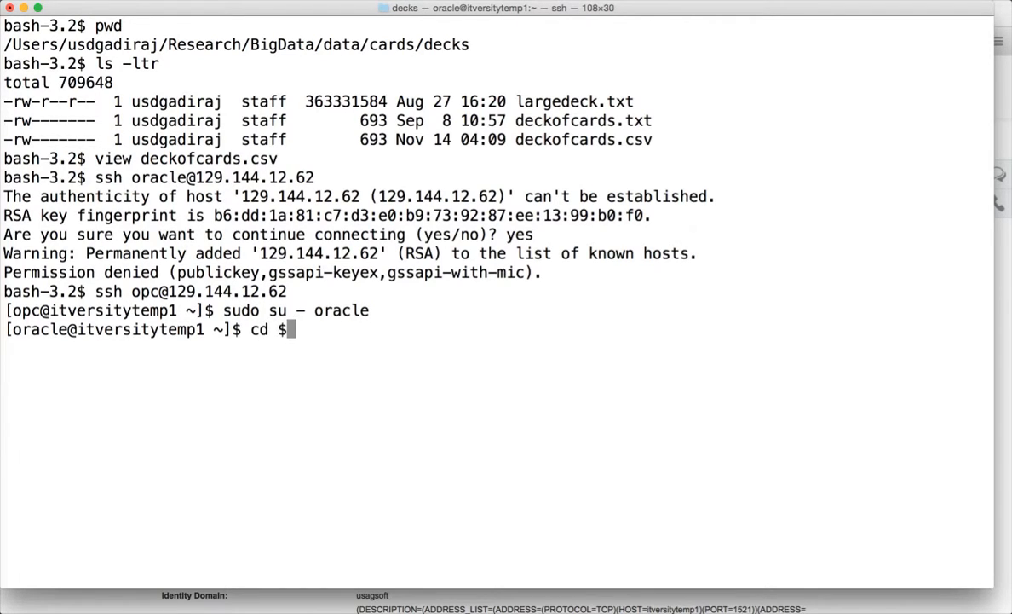
{"action": "type", "text": "ORACLE"}
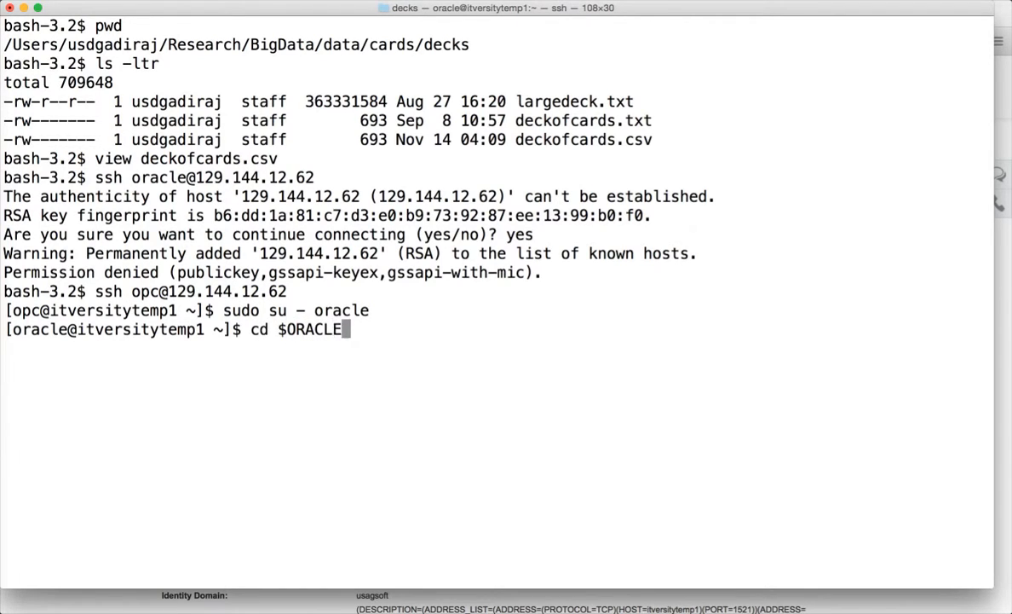
{"action": "type", "text": "_HOME"}
{"action": "key", "text": "Return"}
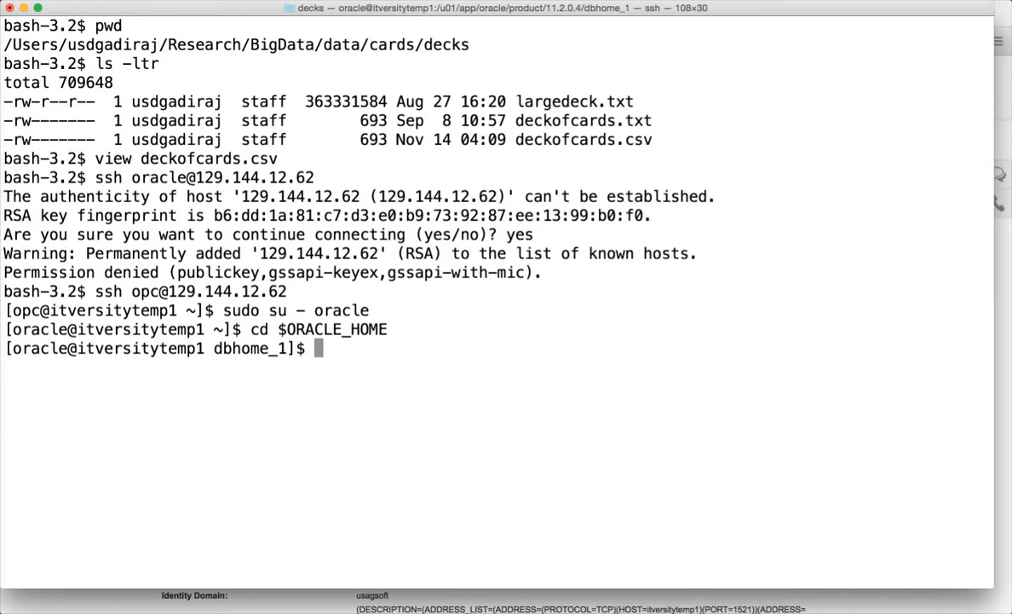
{"action": "type", "text": "pwd"}
{"action": "key", "text": "Return"}
Step: Change to network/admin inside the Oracle home and list its files with ls -ltr
{"action": "type", "text": "cd "}
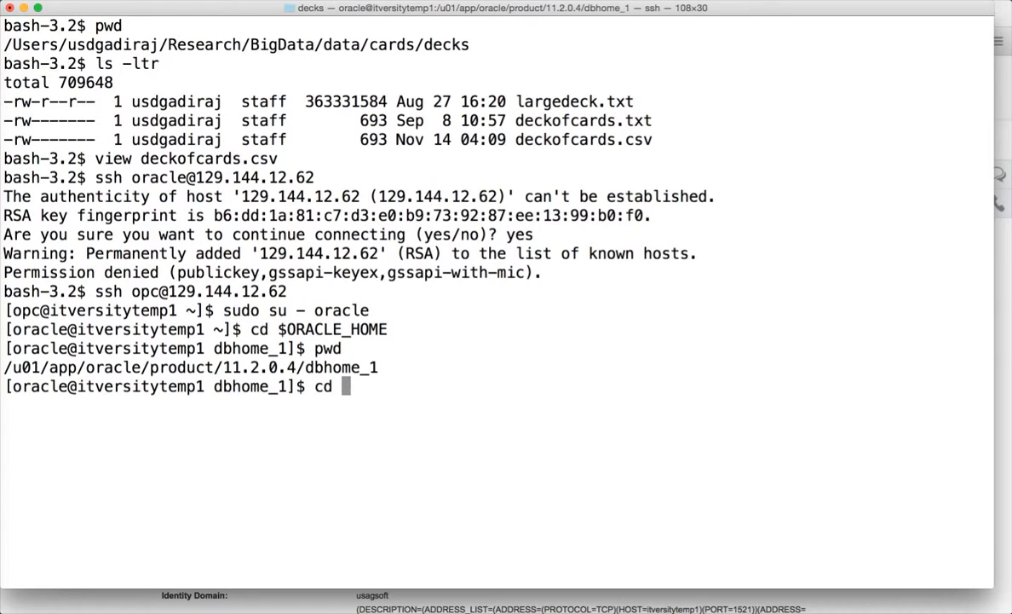
{"action": "type", "text": "net"}
{"action": "key", "text": "Tab"}
{"action": "type", "text": "admin/"}
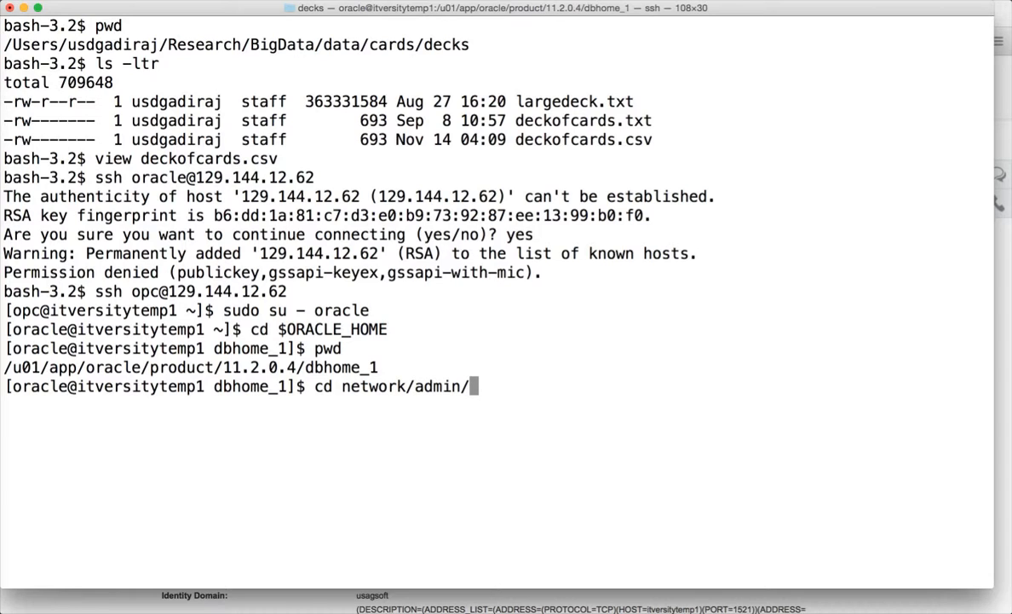
{"action": "key", "text": "Return"}
{"action": "type", "text": "ls -ltr"}
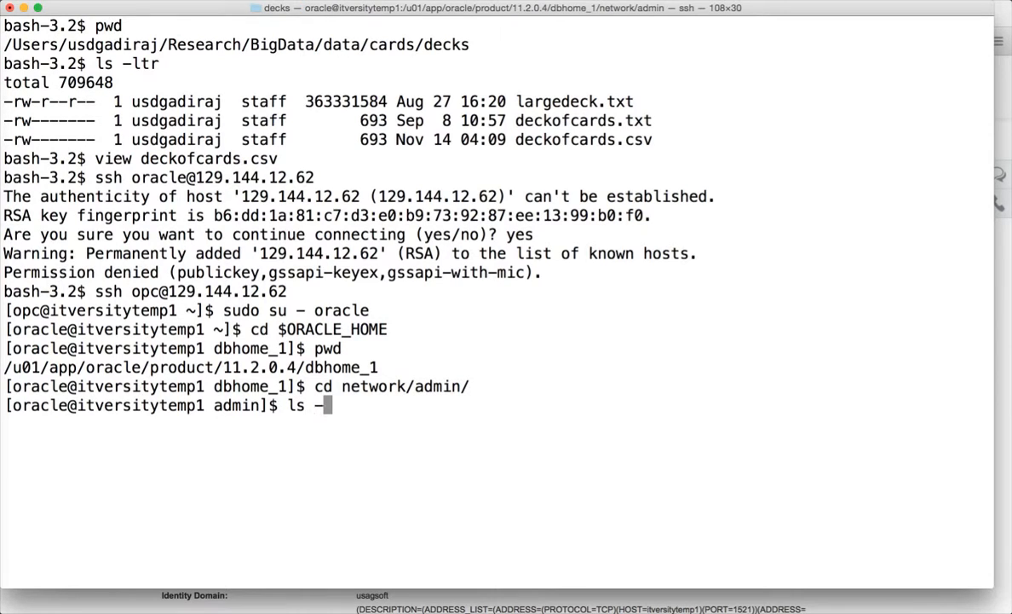
{"action": "key", "text": "Return"}
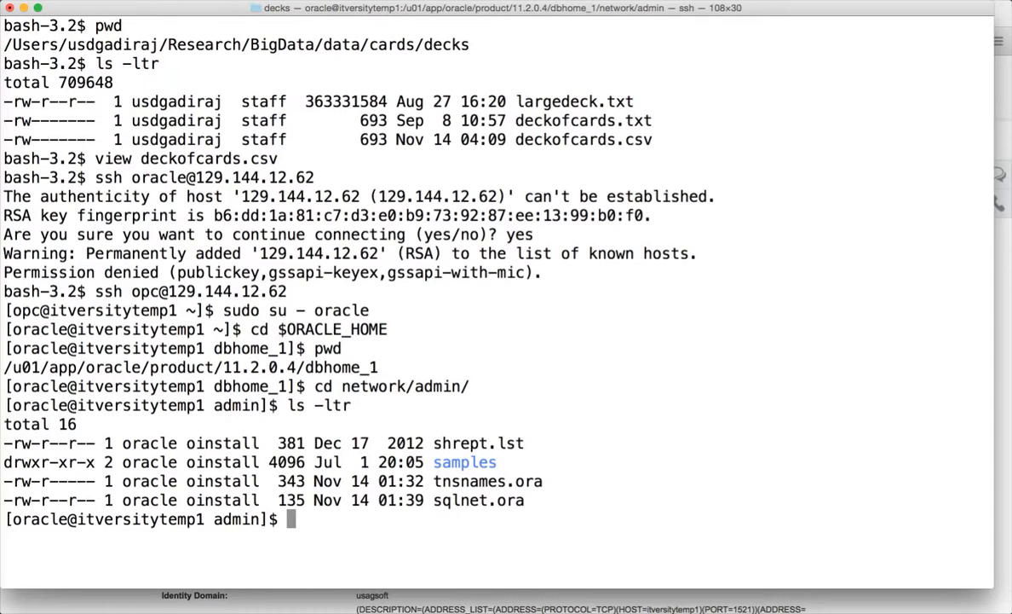
Step: Display the contents of tnsnames.ora and compare its host entry with the settings in the SQL Developer connection
{"action": "type", "text": "cat tns"}
{"action": "key", "text": "Tab"}
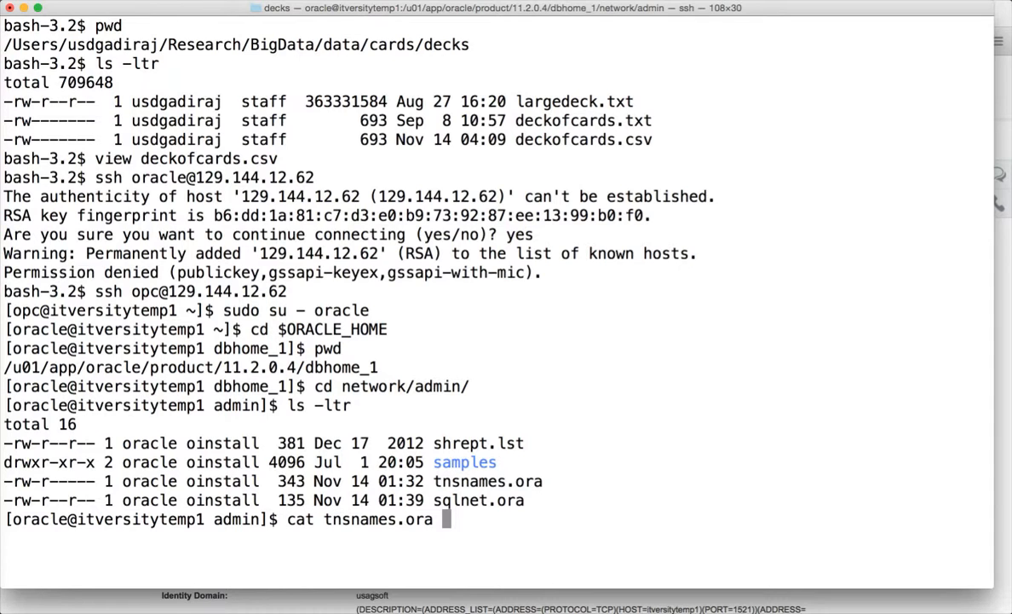
{"action": "key", "text": "Return"}
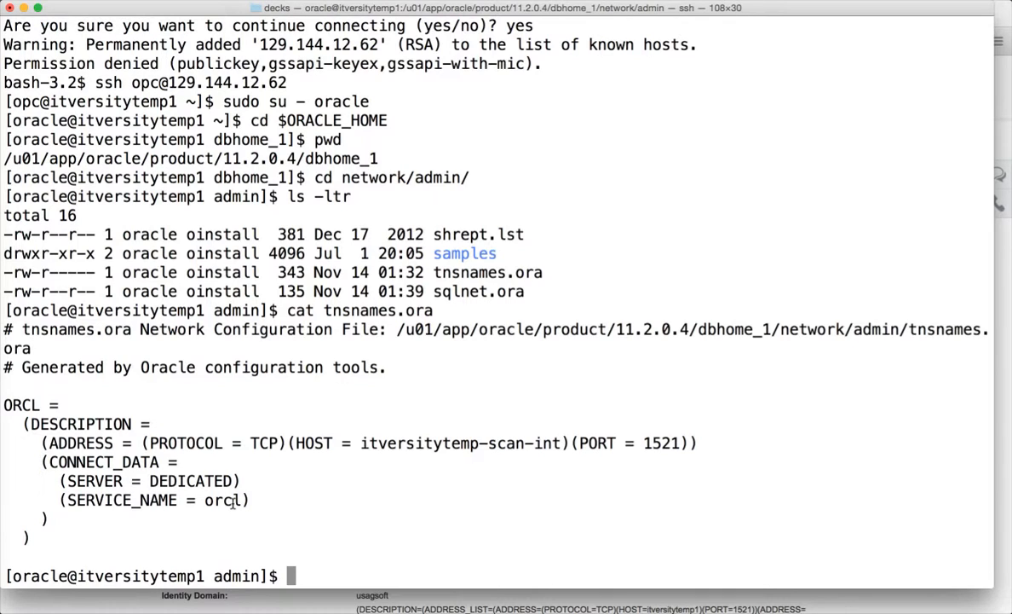
{"action": "left_click", "coordinate": [412, 441]}
{"action": "double_click", "coordinate": [411, 440]}
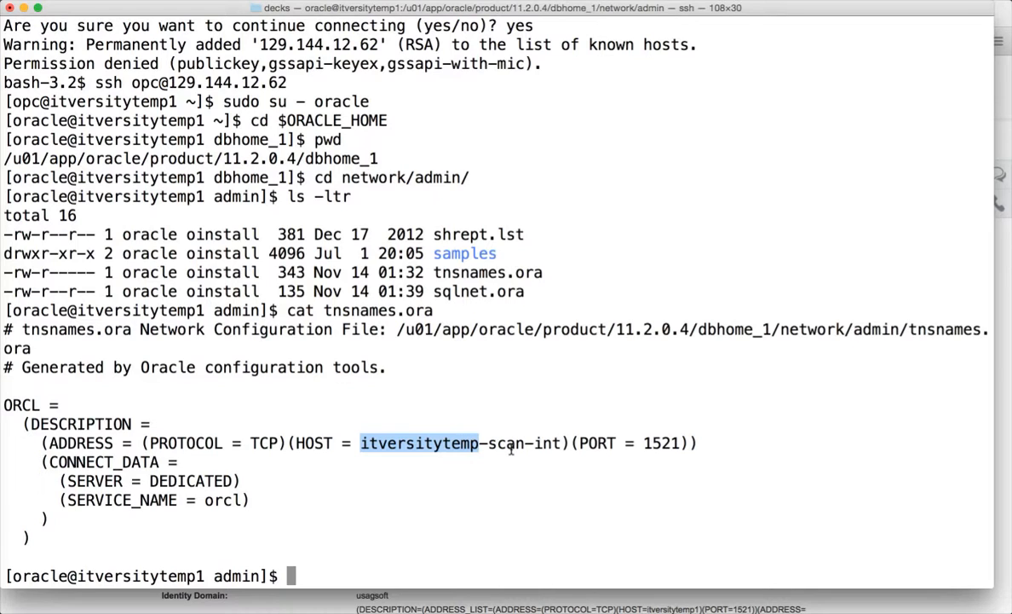
{"action": "key", "text": "super+Tab"}
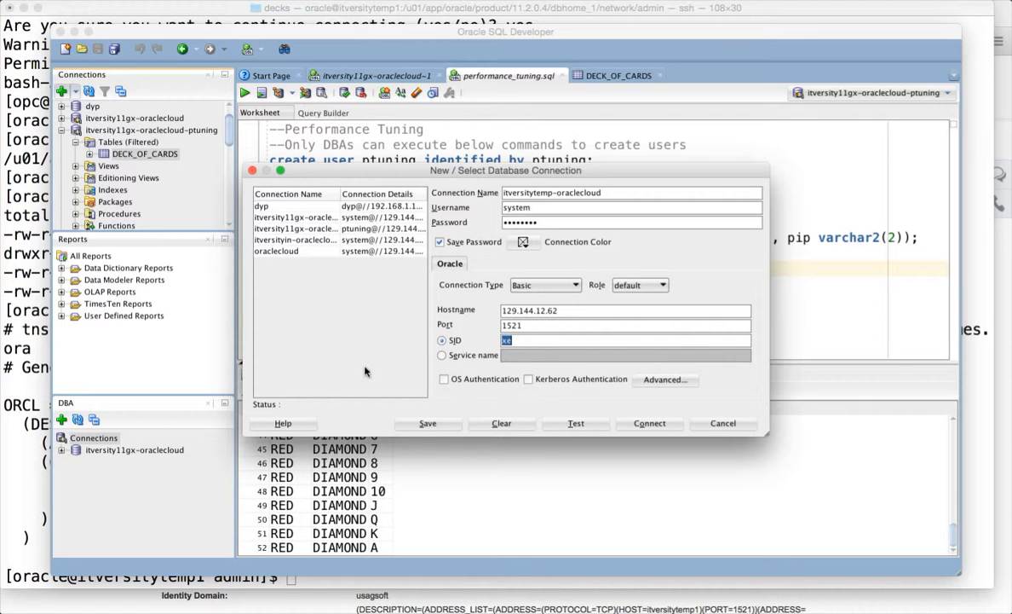
{"action": "left_click", "coordinate": [21, 474]}
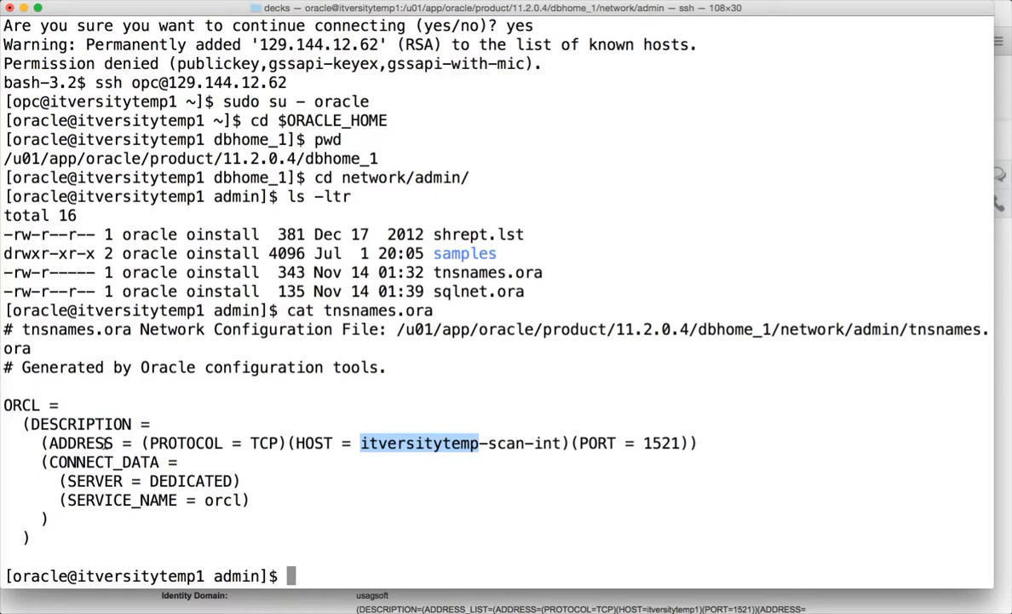
Step: Start SQL*Plus on the node with the command sqlplus / as sysdba
{"action": "type", "text": "sqlplsu"}
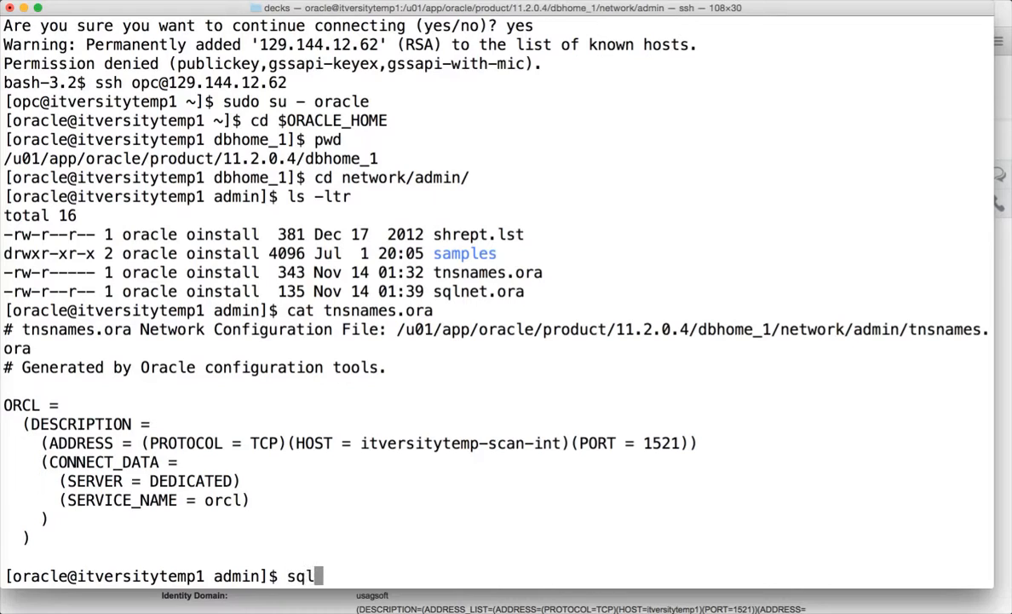
{"action": "key", "text": "BackSpace"}
{"action": "key", "text": "BackSpace"}
{"action": "key", "text": "BackSpace"}
{"action": "type", "text": "us / "}
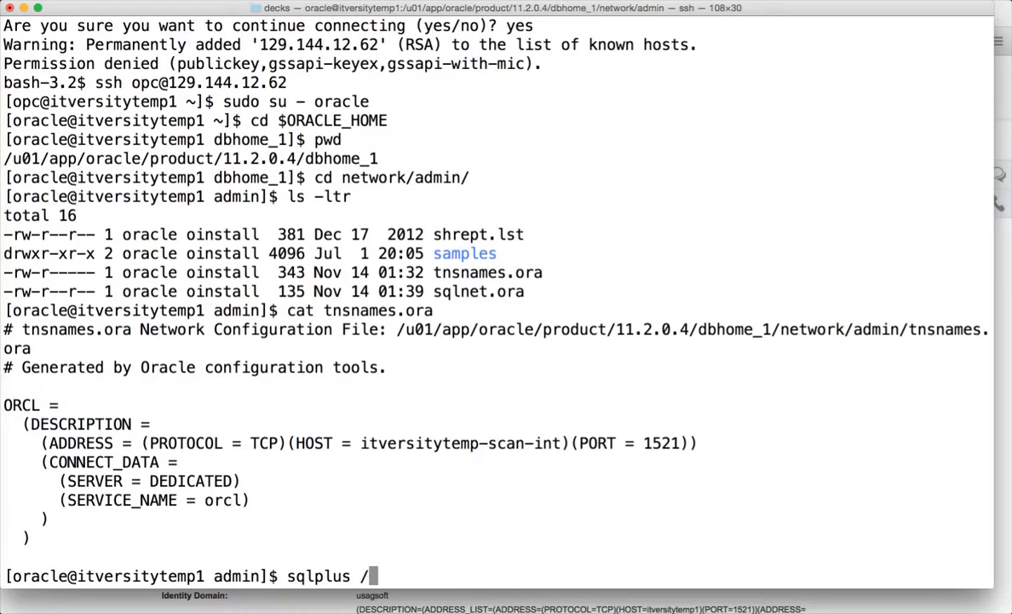
{"action": "type", "text": "as sys"}
{"action": "key", "text": "BackSpace"}
{"action": "key", "text": "BackSpace"}
{"action": "type", "text": "sysdba"}
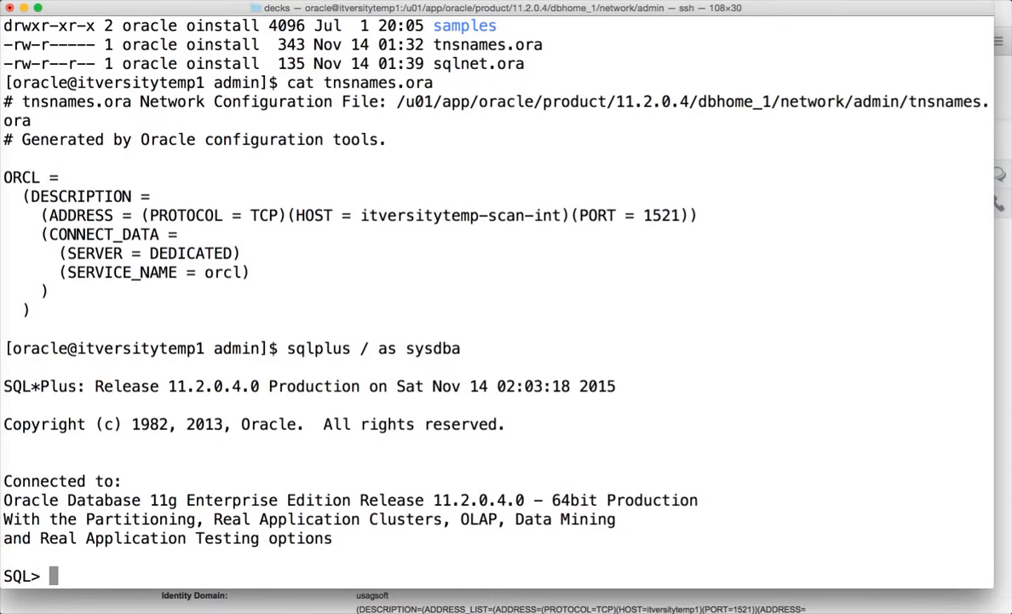
Step: Describe the gv$database view and review its column list
{"action": "type", "text": "desc gv$"}
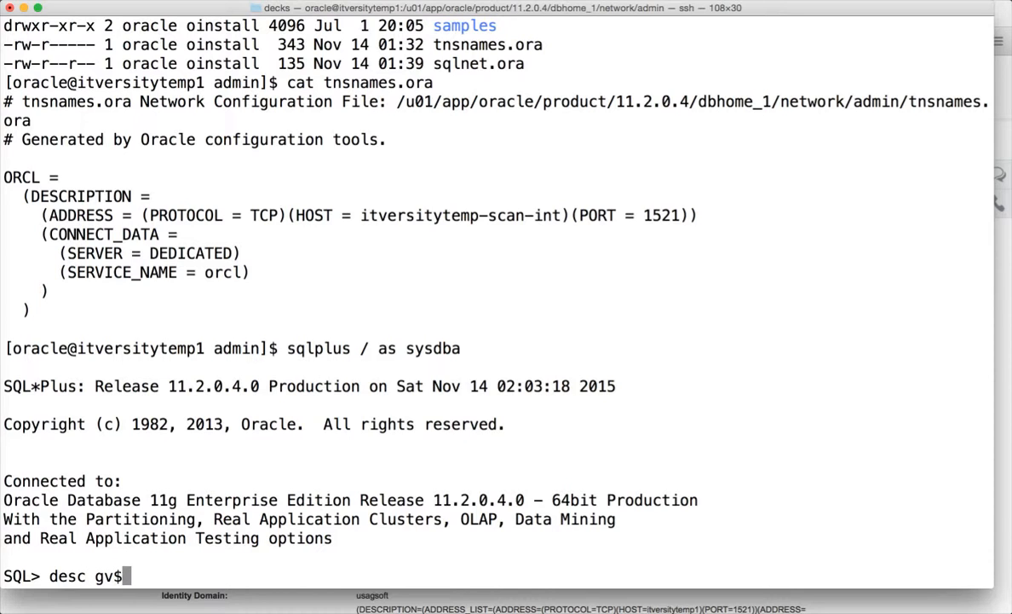
{"action": "type", "text": "database;"}
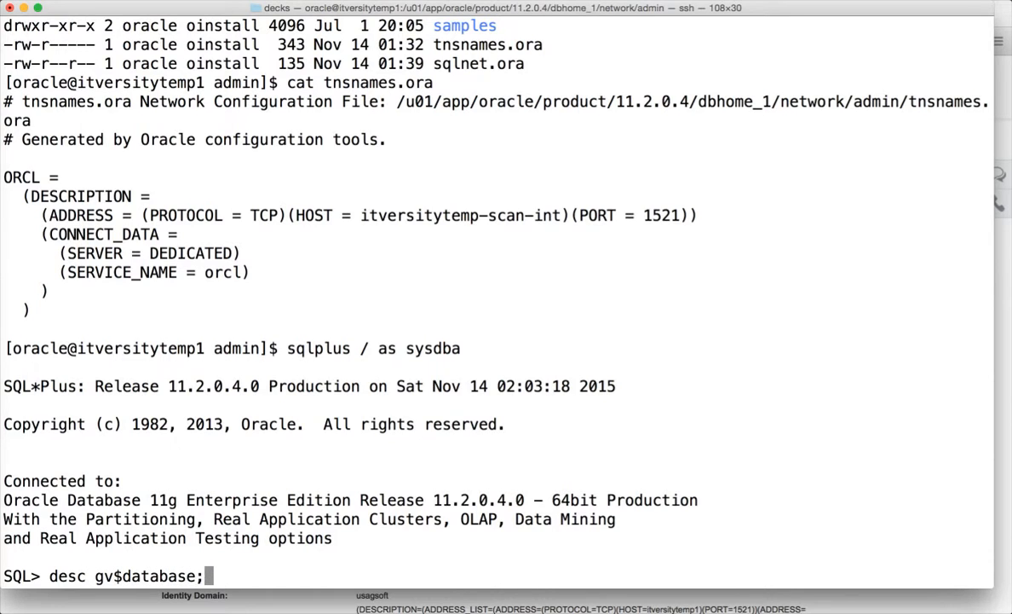
{"action": "key", "text": "Return"}
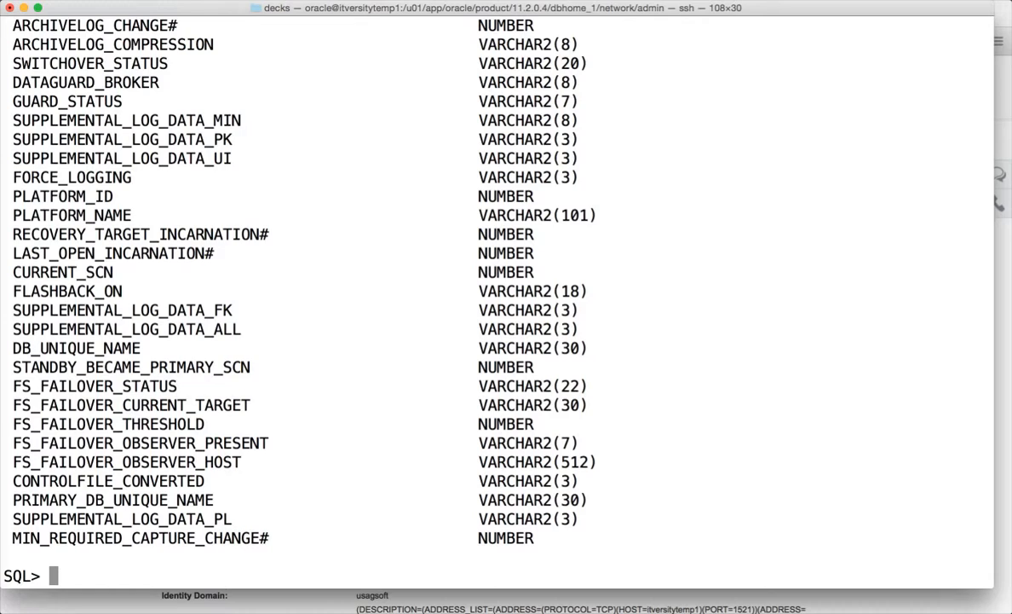
{"action": "scroll", "coordinate": [118, 328], "scroll_direction": "up", "scroll_amount": 10}
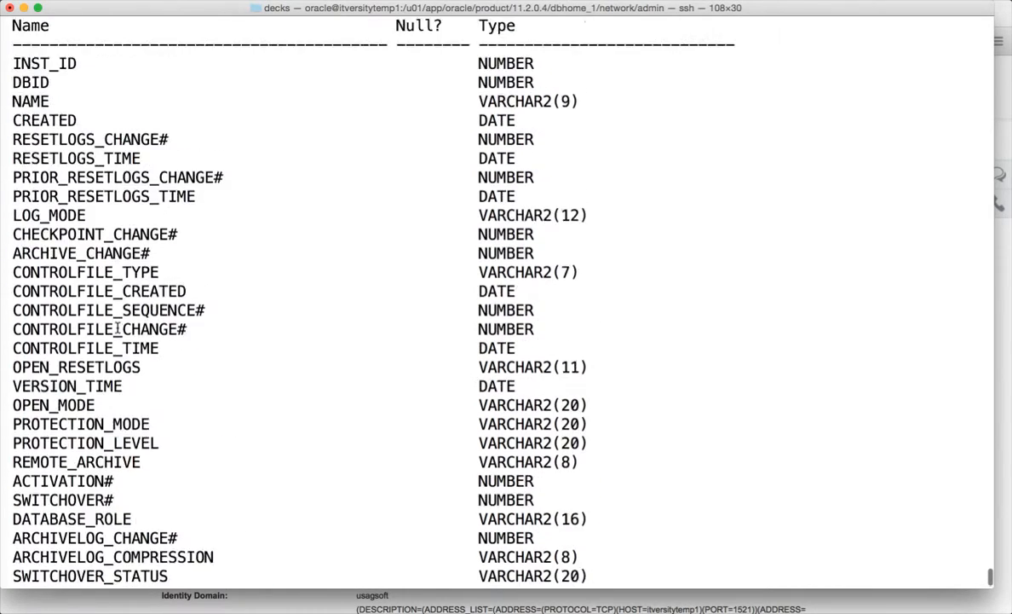
{"action": "scroll", "coordinate": [117, 328], "scroll_direction": "up", "scroll_amount": 3}
Step: Search the terminal output for sid to look for a matching column in the gv$database description, and return to the SQL prompt
{"action": "type", "text": "s"}
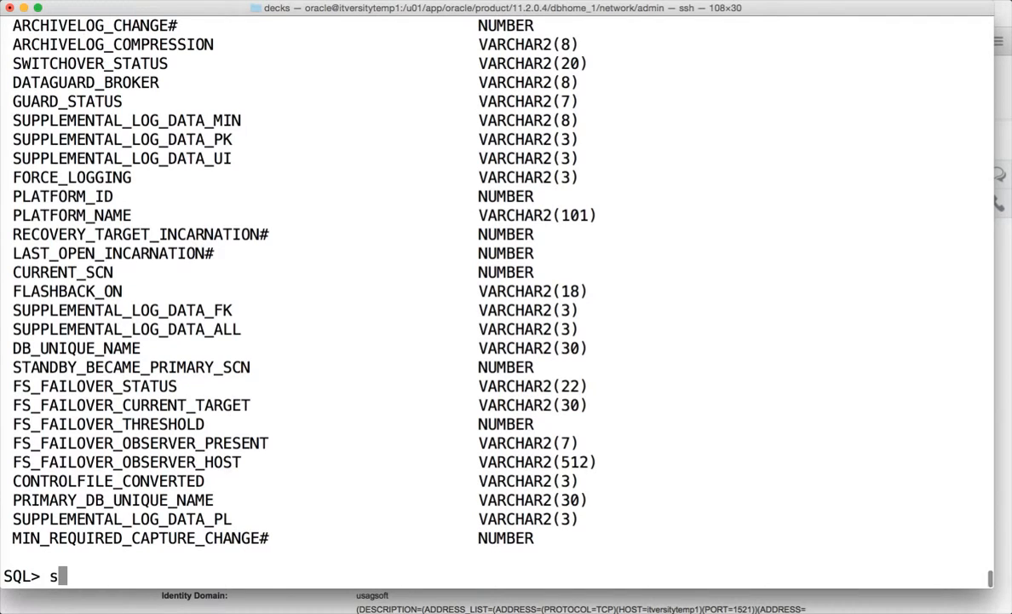
{"action": "scroll", "coordinate": [111, 328], "scroll_direction": "up", "scroll_amount": 1}
{"action": "scroll", "coordinate": [464, 303], "scroll_direction": "up", "scroll_amount": 5}
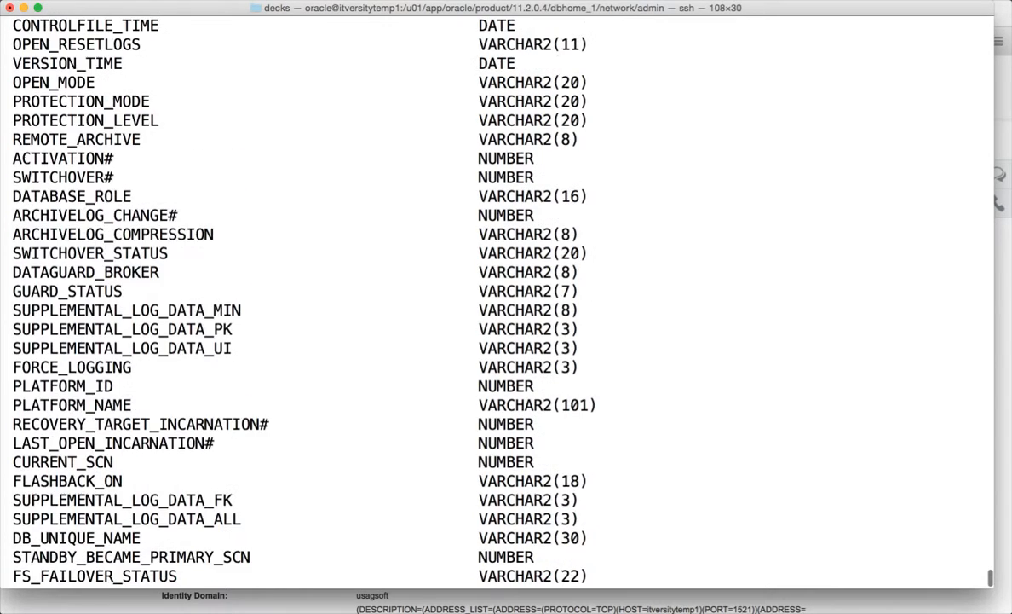
{"action": "scroll", "coordinate": [496, 303], "scroll_direction": "up", "scroll_amount": 1}
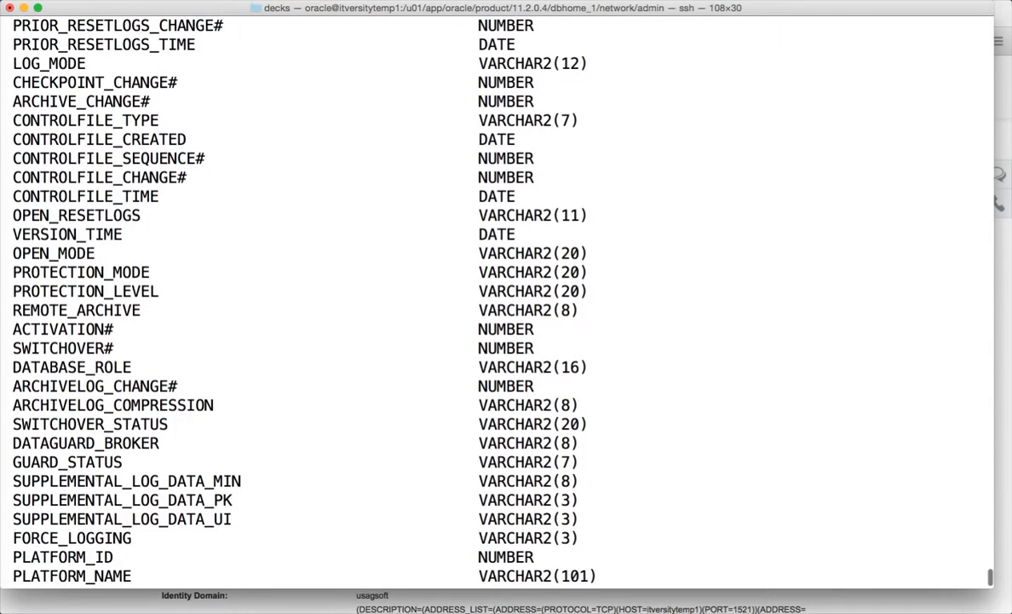
{"action": "key", "text": "super+f"}
{"action": "type", "text": "sid"}
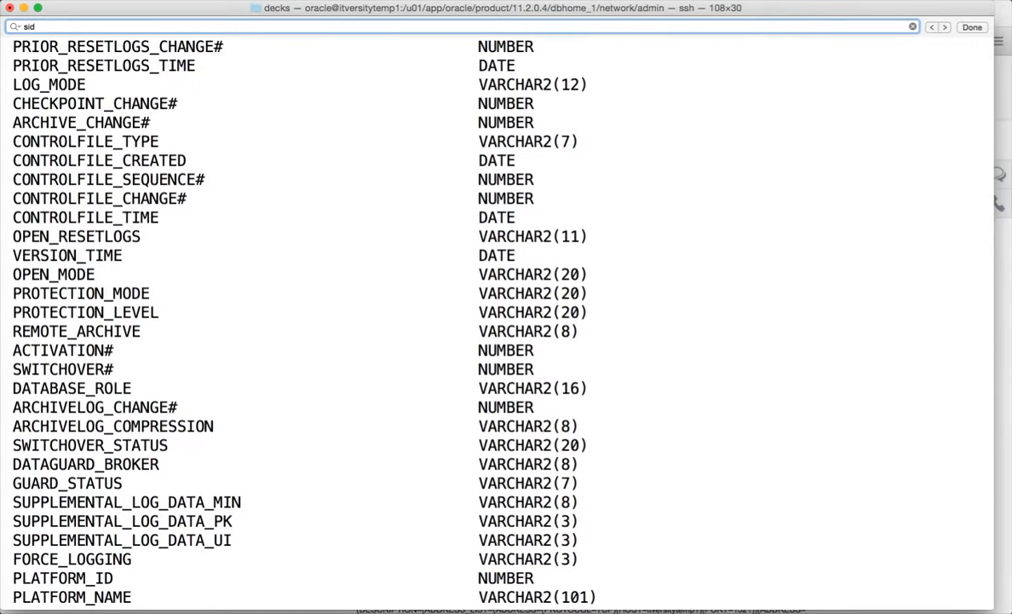
{"action": "key", "text": "Return"}
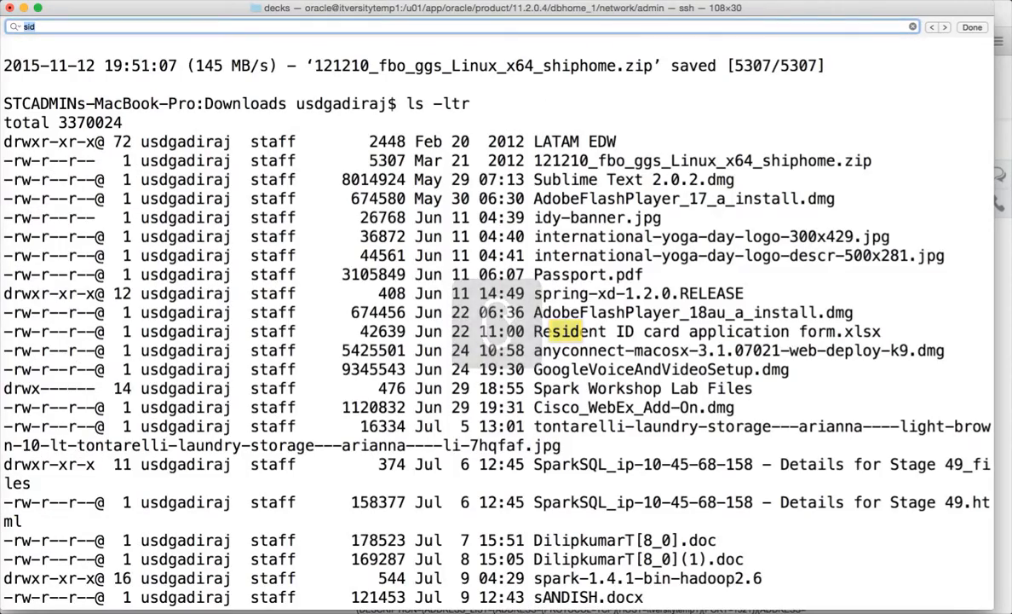
{"action": "left_click", "coordinate": [200, 418]}
{"action": "scroll", "coordinate": [207, 409], "scroll_direction": "down", "scroll_amount": 20}
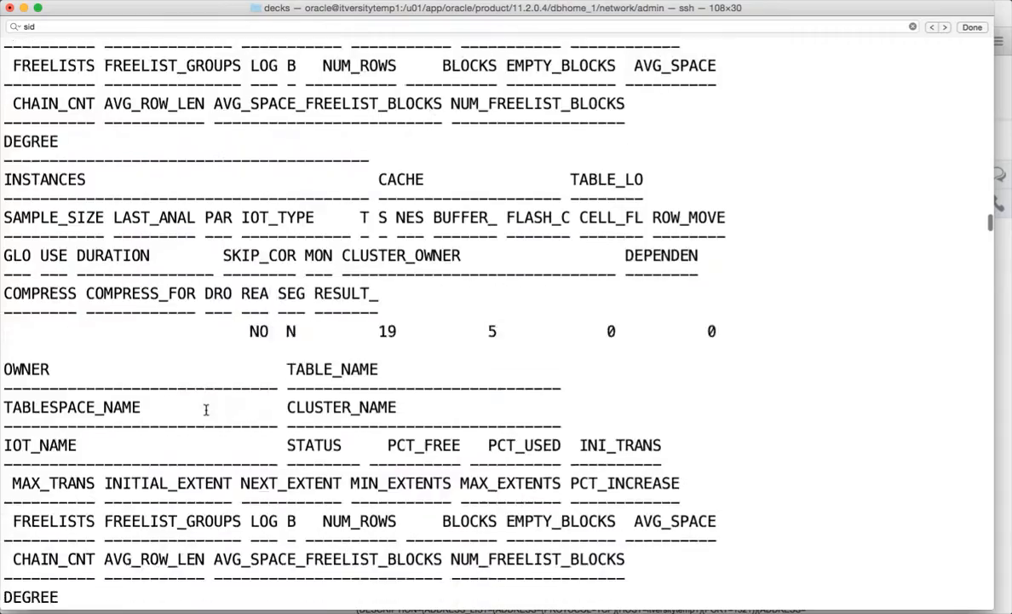
{"action": "scroll", "coordinate": [206, 409], "scroll_direction": "down", "scroll_amount": 20}
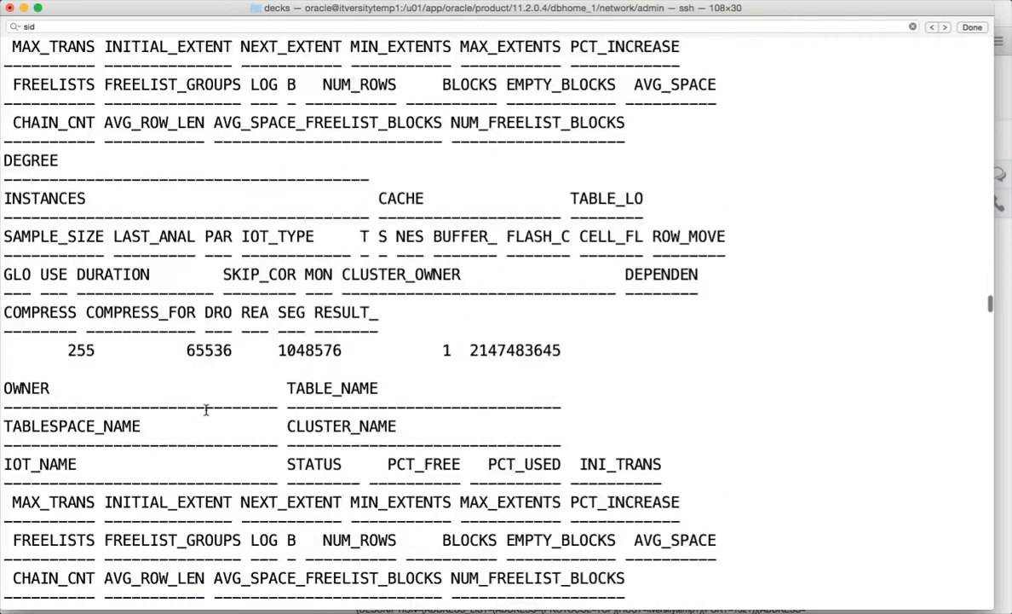
{"action": "scroll", "coordinate": [206, 409], "scroll_direction": "down", "scroll_amount": 5}
{"action": "type", "text": "s"}
{"action": "key", "text": "Return"}
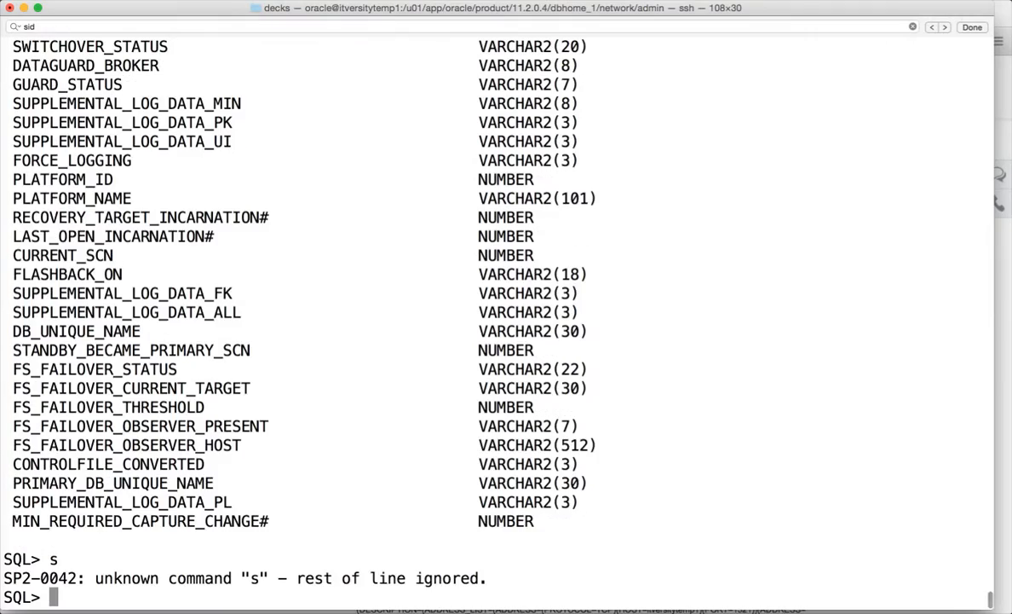
Step: Check the INST_ID column in the gv$database description as a candidate for a select statement
{"action": "type", "text": "selec"}
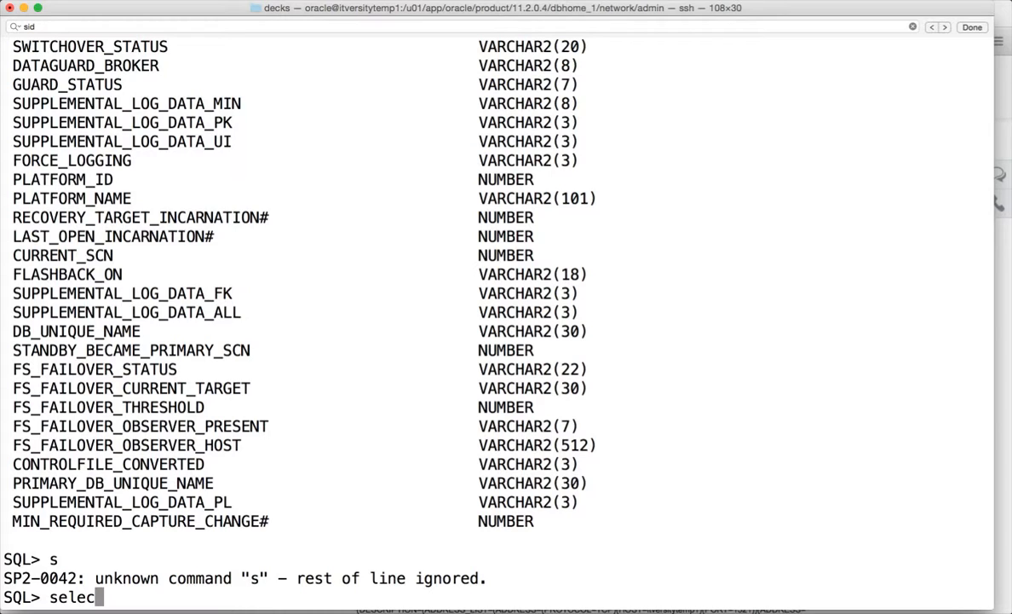
{"action": "type", "text": "t"}
{"action": "scroll", "coordinate": [250, 490], "scroll_direction": "up", "scroll_amount": 10}
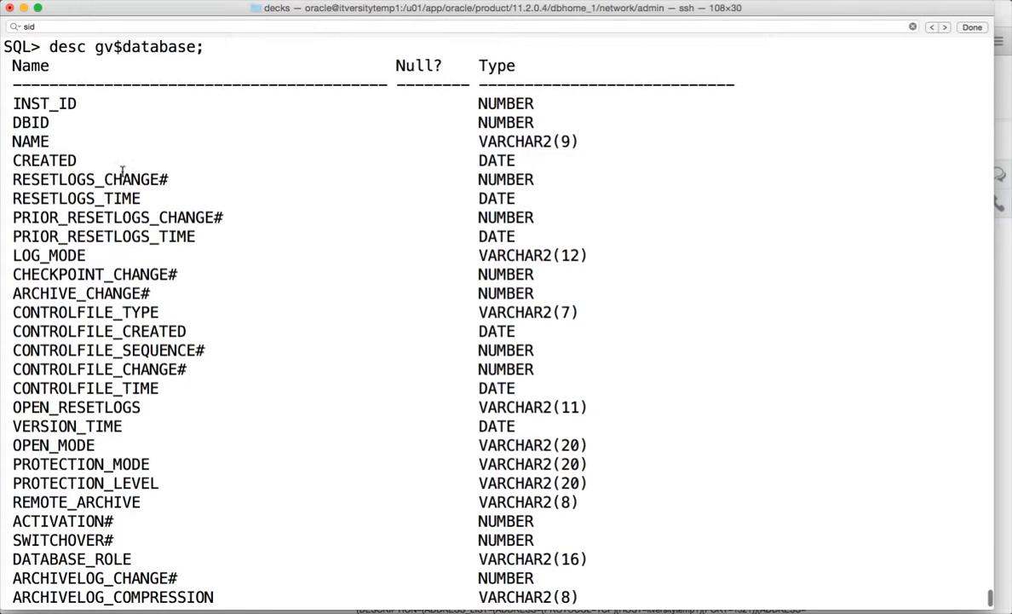
{"action": "double_click", "coordinate": [60, 106]}
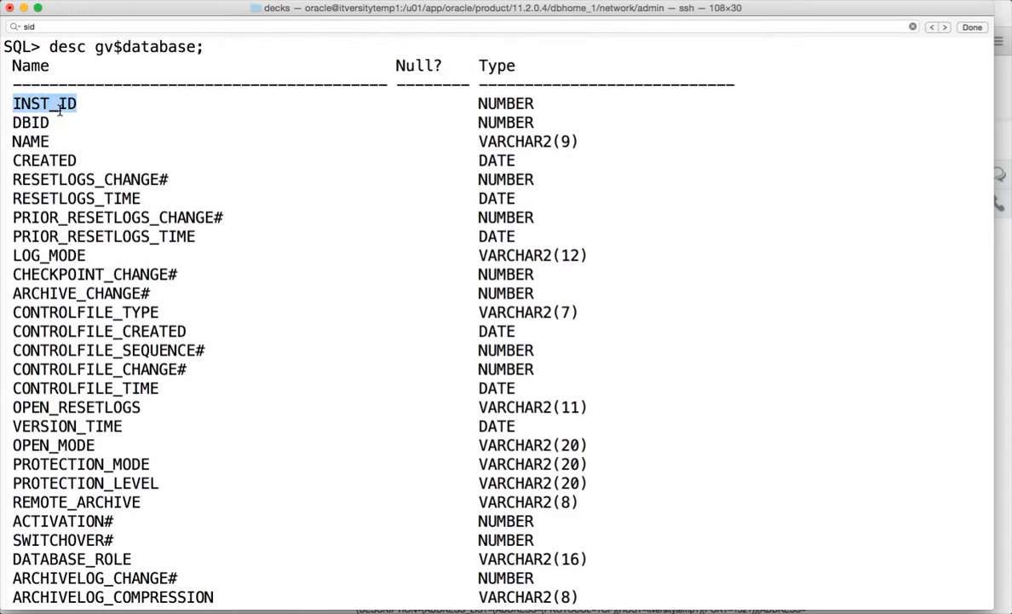
{"action": "scroll", "coordinate": [112, 150], "scroll_direction": "down", "scroll_amount": 15}
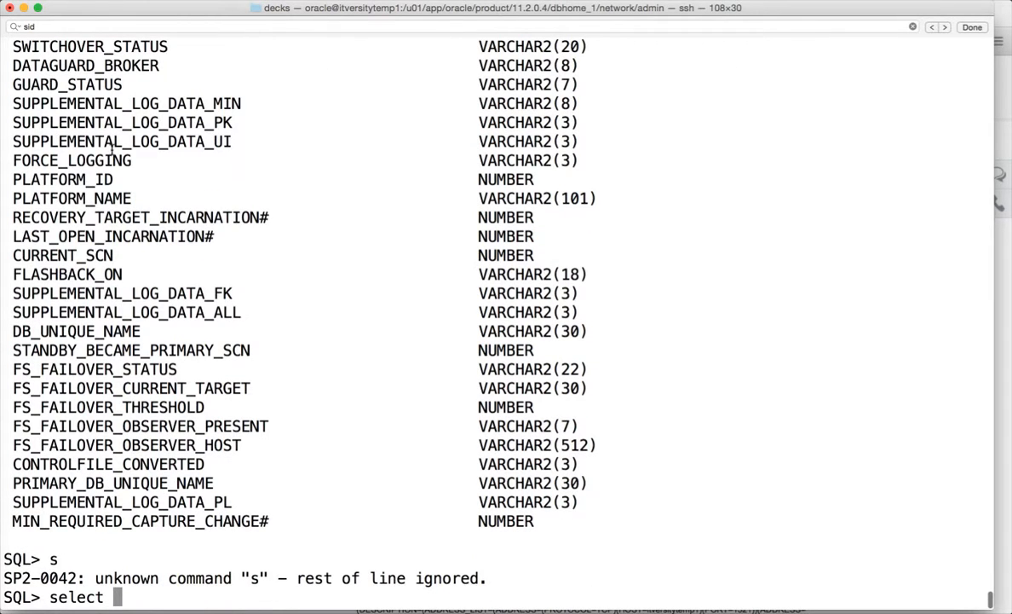
Step: Replace the started select statement with a query of instance_name and host_name from gv$instance
{"action": "key", "text": "BackSpace"}
{"action": "key", "text": "BackSpace"}
{"action": "key", "text": "BackSpace"}
{"action": "key", "text": "BackSpace"}
{"action": "key", "text": "BackSpace"}
{"action": "key", "text": "BackSpace"}
{"action": "key", "text": "BackSpace"}
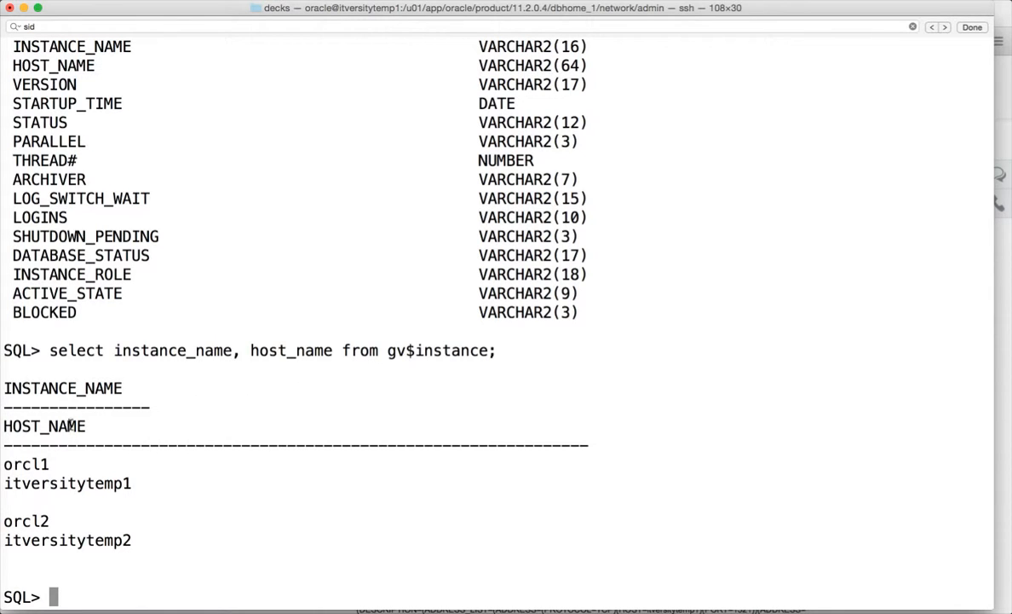
Step: Match the instance names in the query result to their hosts, comparing itversitytemp1 with the node list on the Oracle Cloud page
{"action": "double_click", "coordinate": [38, 463]}
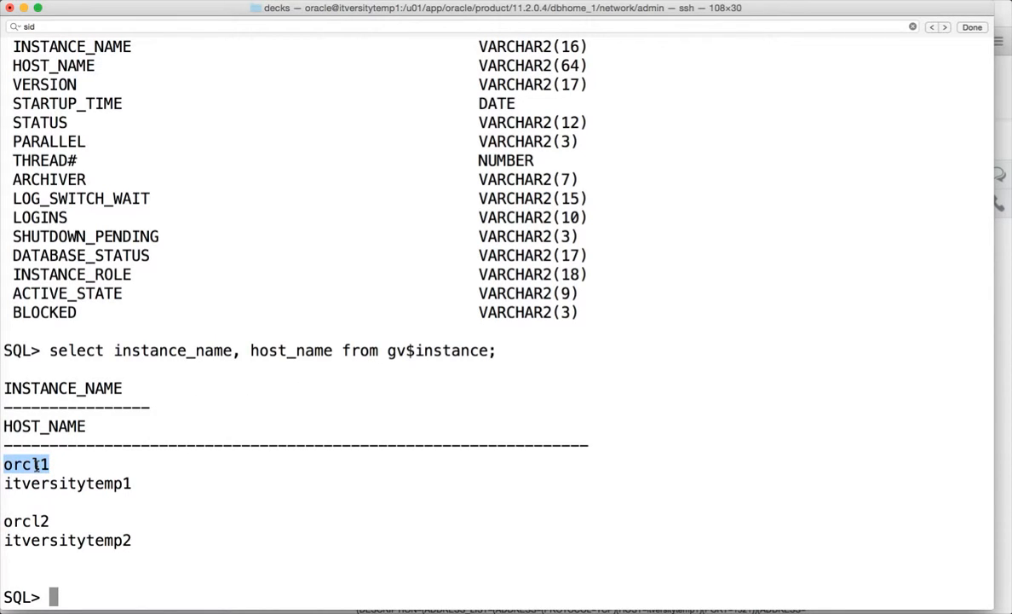
{"action": "double_click", "coordinate": [35, 522]}
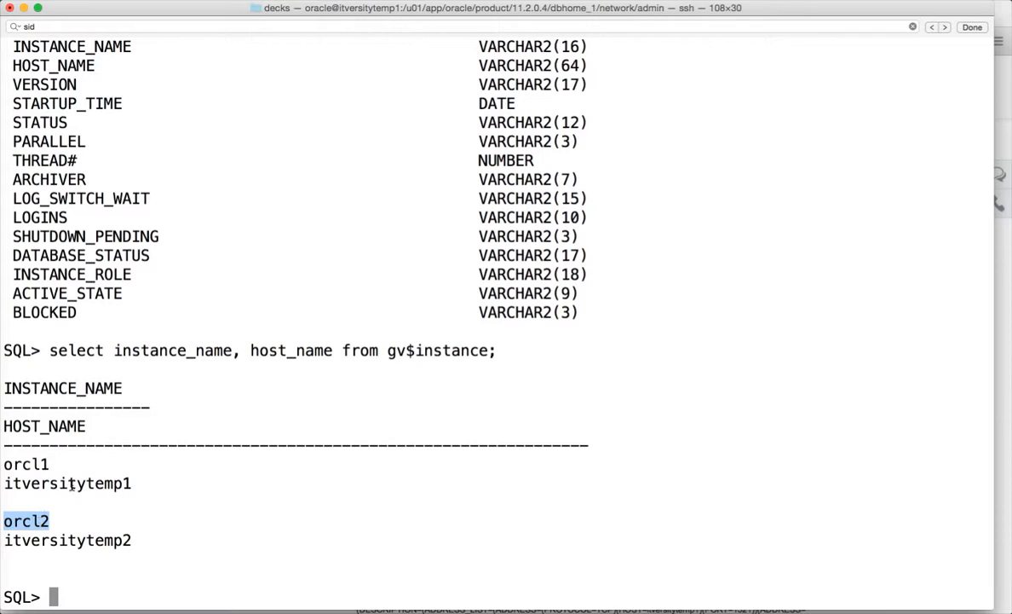
{"action": "double_click", "coordinate": [102, 484]}
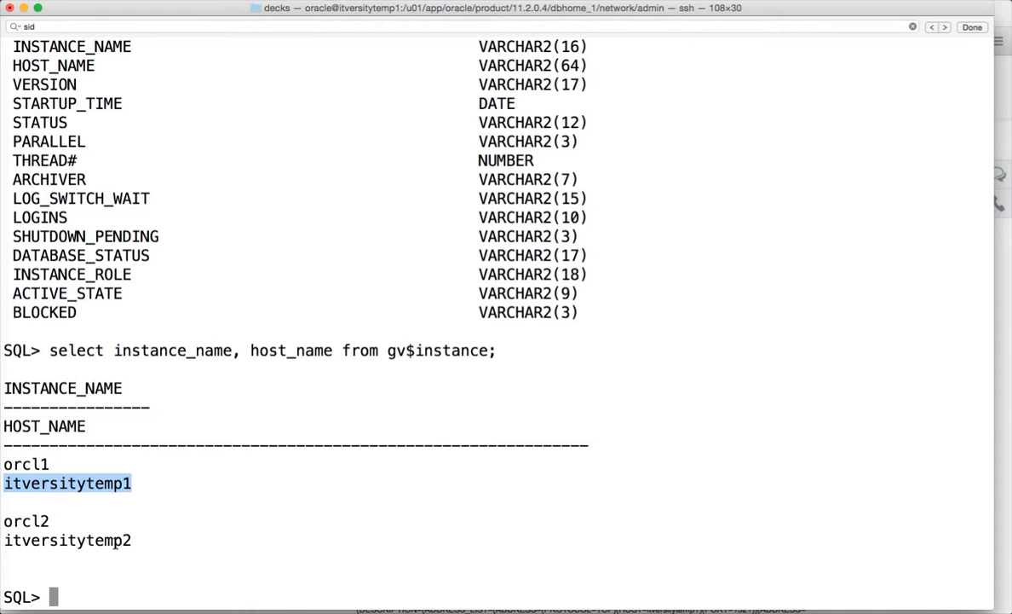
{"action": "key", "text": "super+Tab"}
{"action": "key", "text": "super+Tab"}
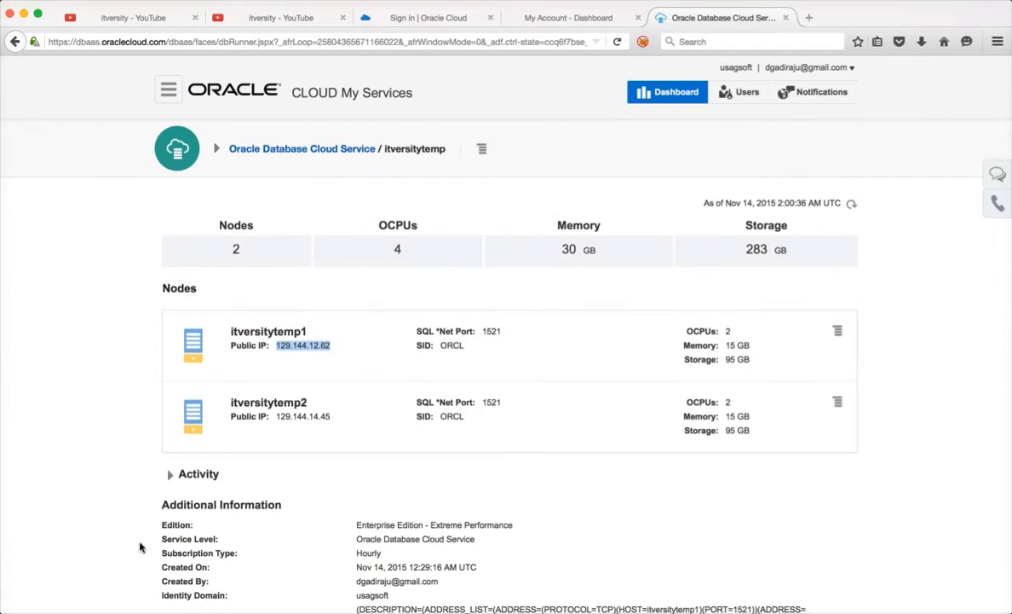
{"action": "left_click", "coordinate": [275, 332]}
{"action": "double_click", "coordinate": [276, 332]}
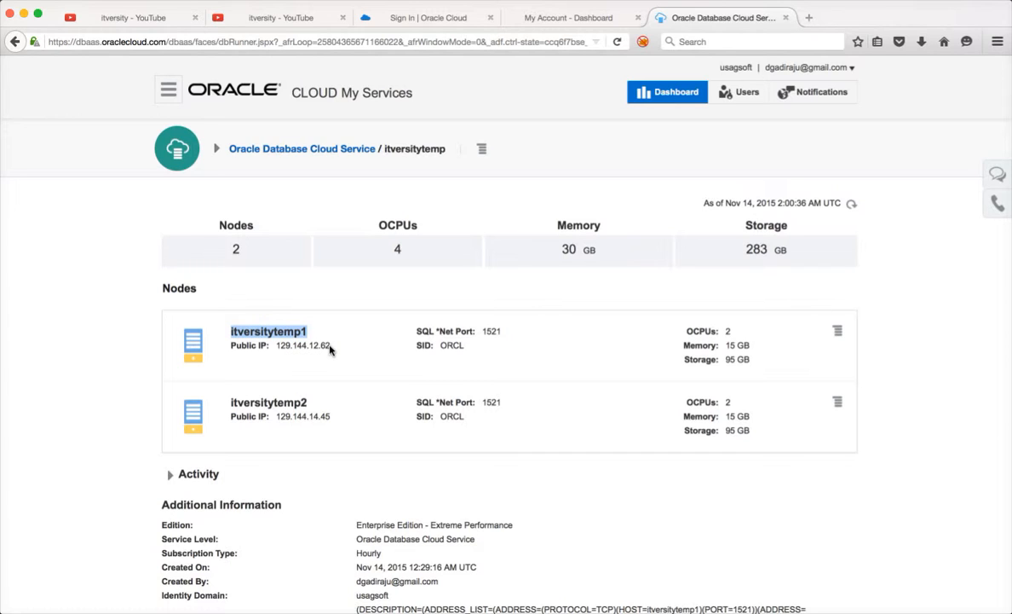
{"action": "key", "text": "super+Tab"}
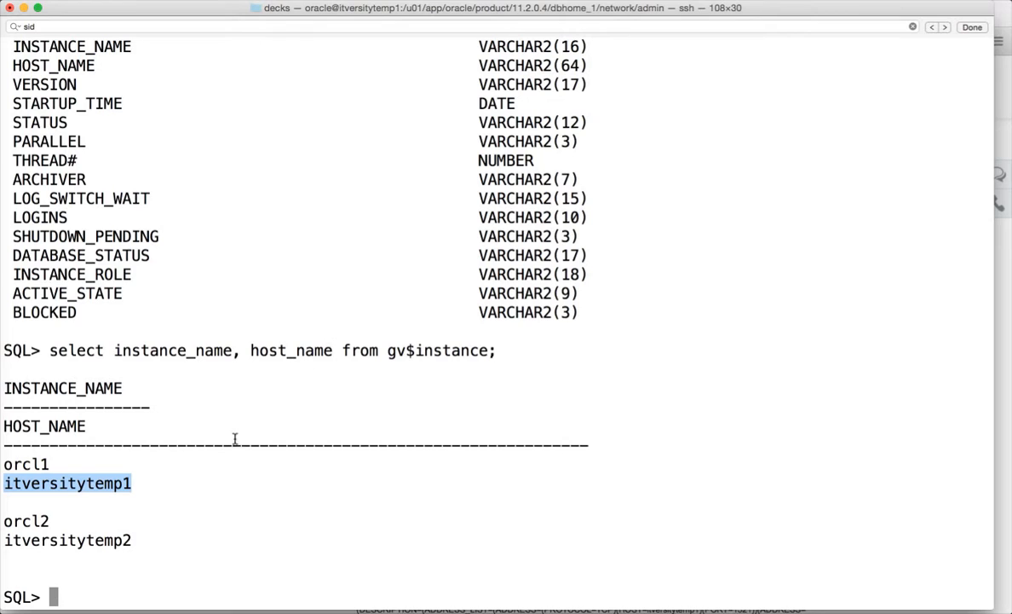
{"action": "left_click", "coordinate": [28, 465]}
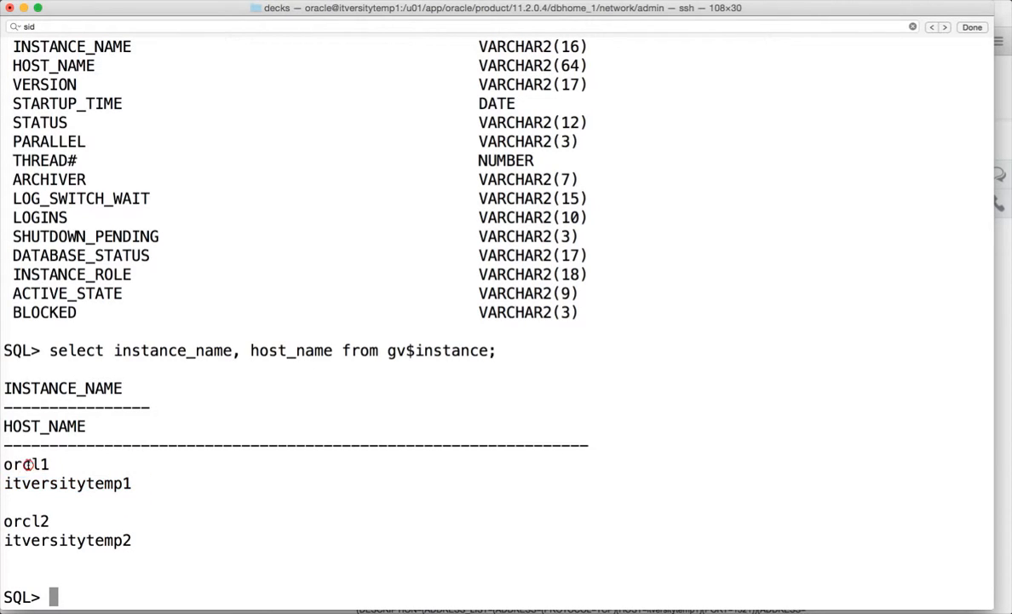
{"action": "double_click", "coordinate": [27, 465]}
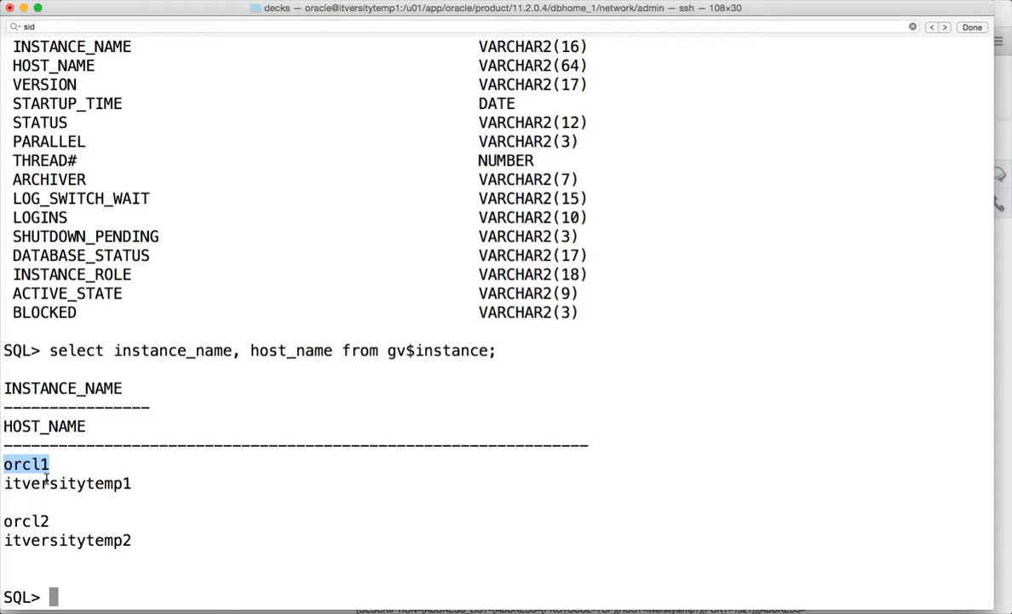
Step: Switch to SQL Developer, set the connection's SID to orcl1, and check it against the instance listed in the terminal
{"action": "key", "text": "super+Tab"}
{"action": "key", "text": "super+Tab"}
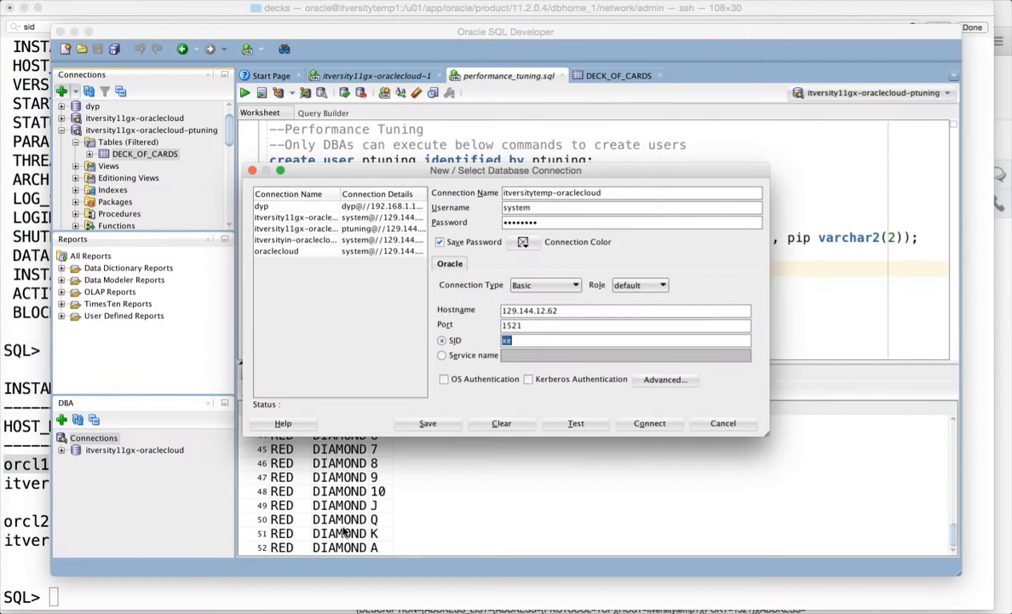
{"action": "type", "text": "orcl1"}
{"action": "left_click", "coordinate": [25, 460]}
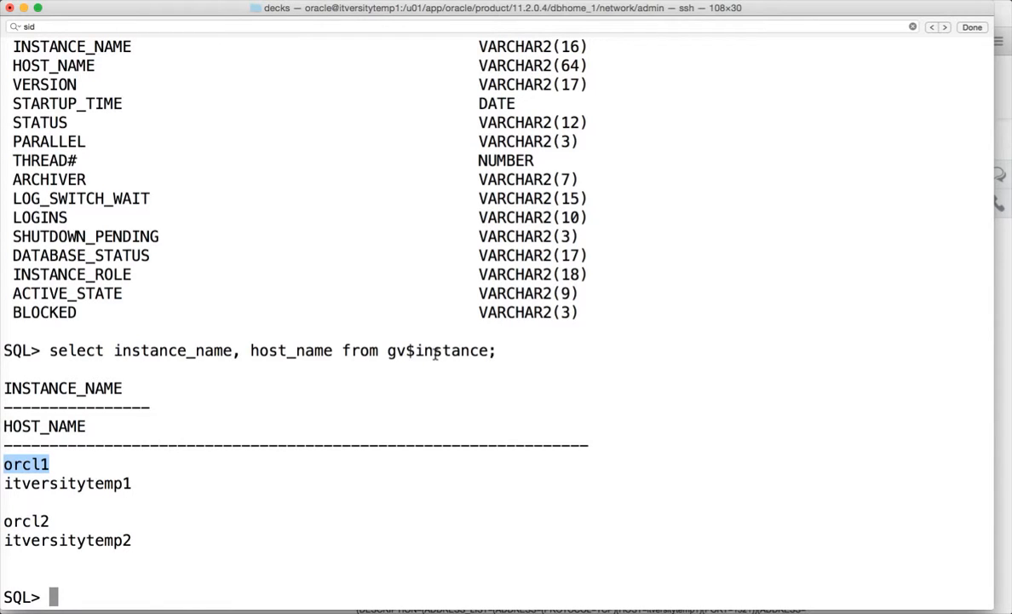
{"action": "double_click", "coordinate": [90, 483]}
{"action": "double_click", "coordinate": [28, 464]}
{"action": "key", "text": "super+Tab"}
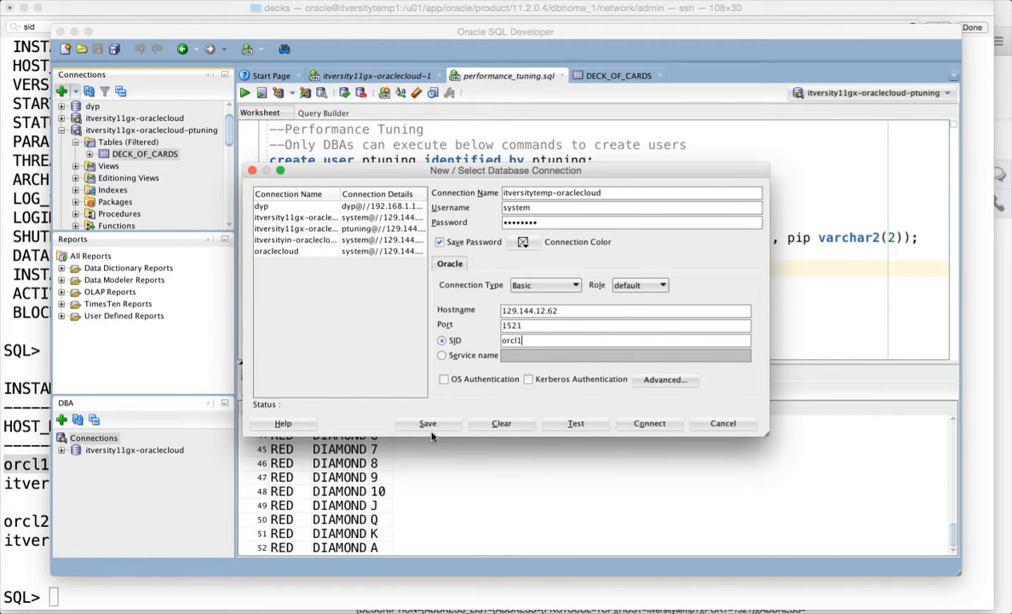
Step: Test the itversitytemp-oraclecloud connection and connect to the database with it
{"action": "left_click", "coordinate": [576, 423]}
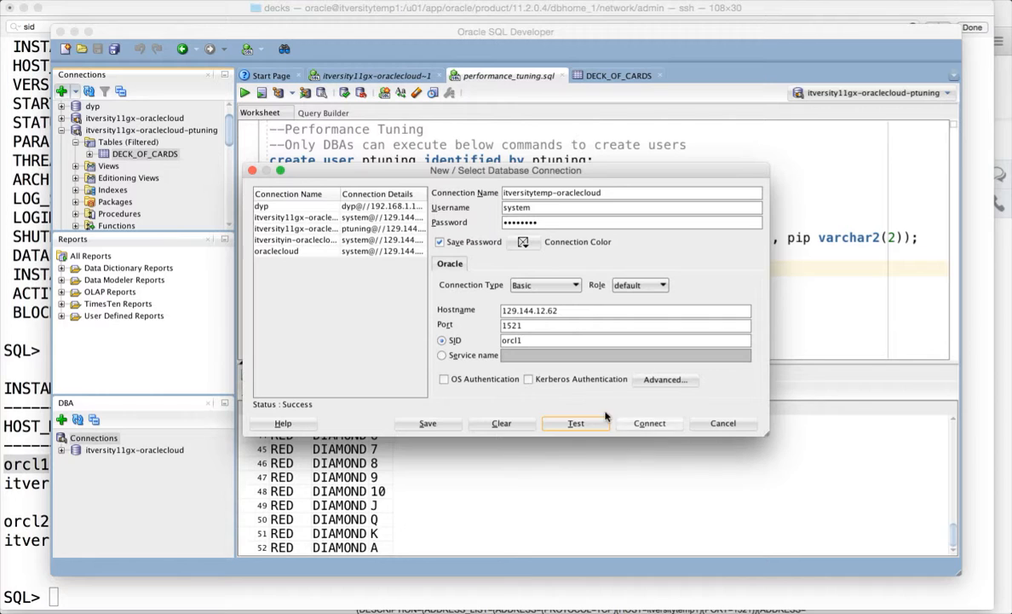
{"action": "left_click", "coordinate": [655, 424]}
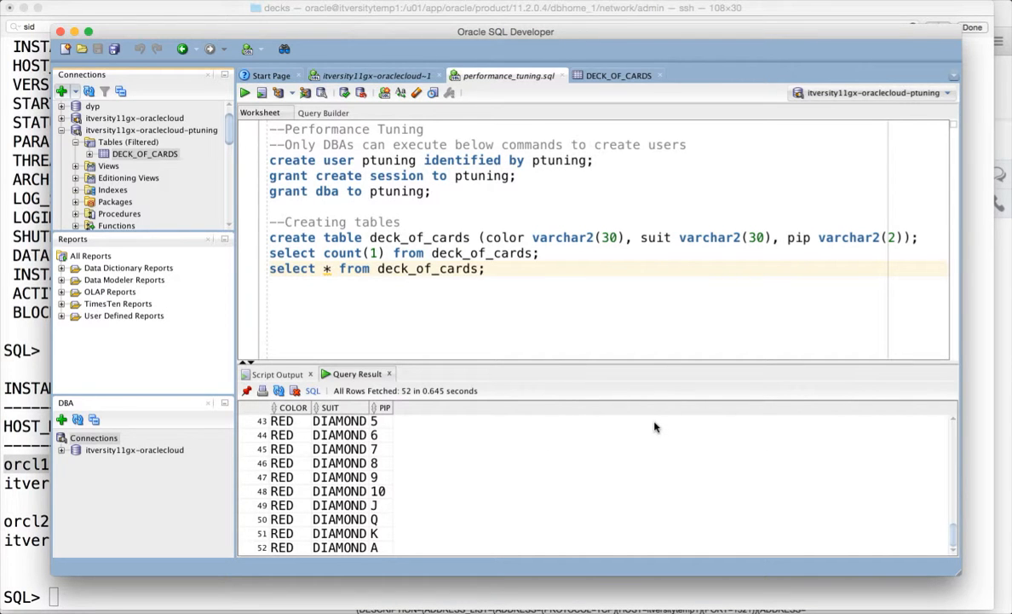
{"action": "left_click", "coordinate": [22, 550]}
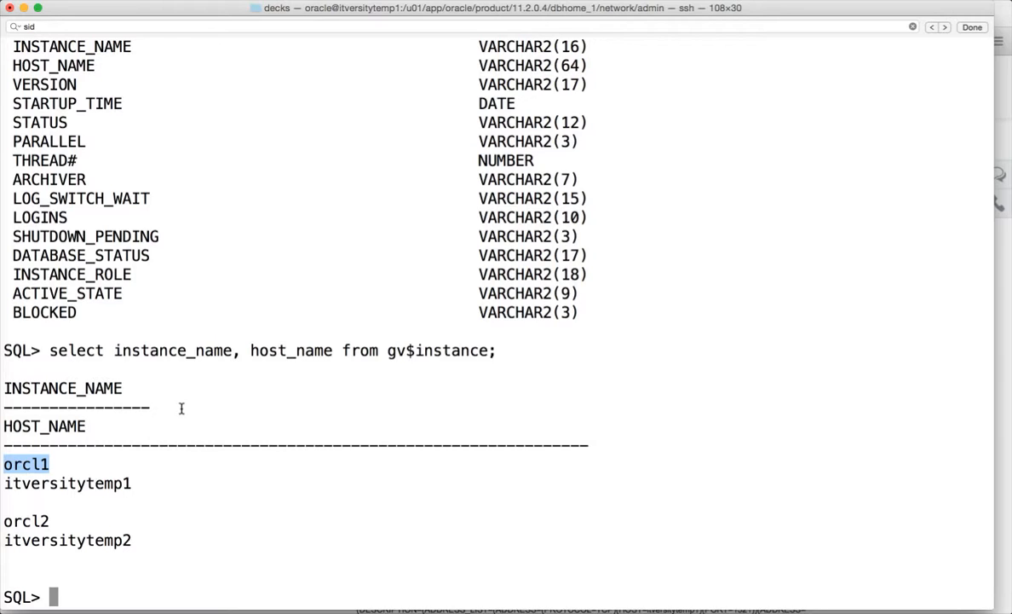
{"action": "key", "text": "super+Tab"}
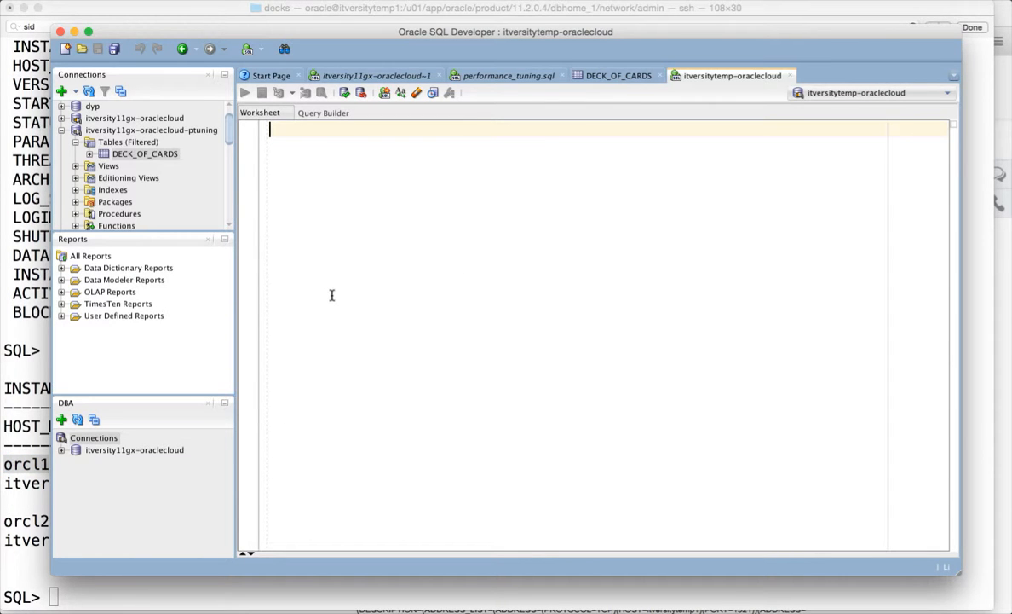
Step: Switch to the Oracle Cloud page in the browser, return to the service list, and open the EM Console of itversitytemp
{"action": "key", "text": "super+Tab"}
{"action": "key", "text": "super+Tab"}
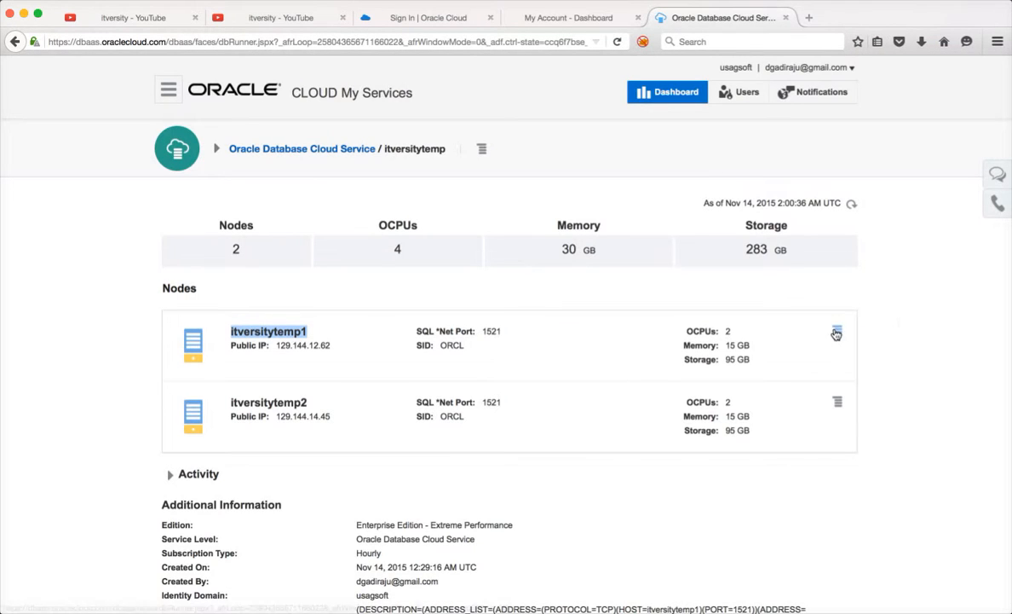
{"action": "left_click", "coordinate": [328, 151]}
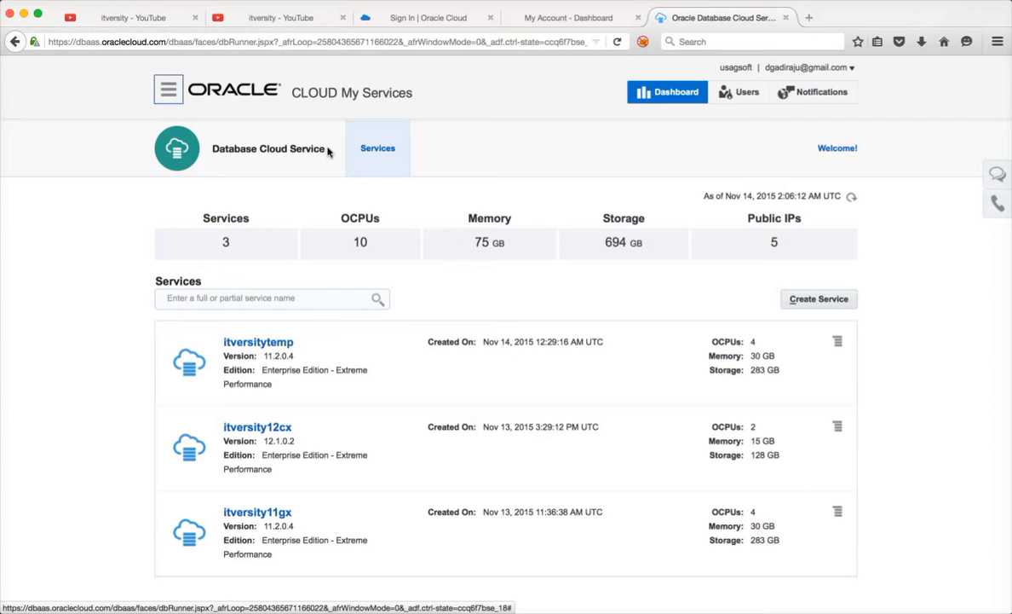
{"action": "left_click", "coordinate": [837, 349]}
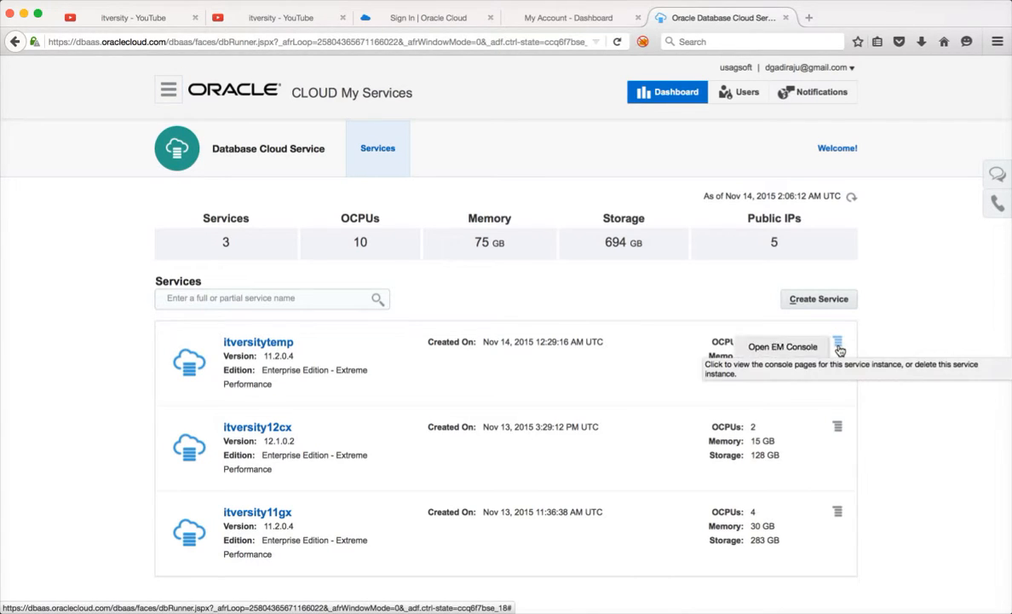
{"action": "left_click", "coordinate": [791, 349]}
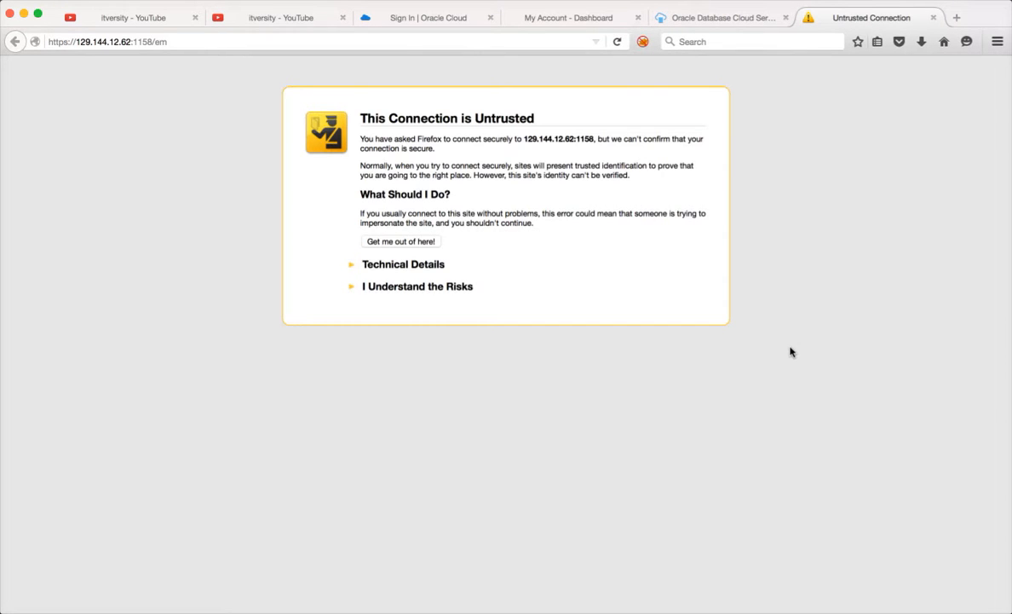
Step: Accept the risk of the untrusted connection and permanently store a security exception for the EM Console address
{"action": "left_click", "coordinate": [352, 286]}
{"action": "left_click", "coordinate": [396, 370]}
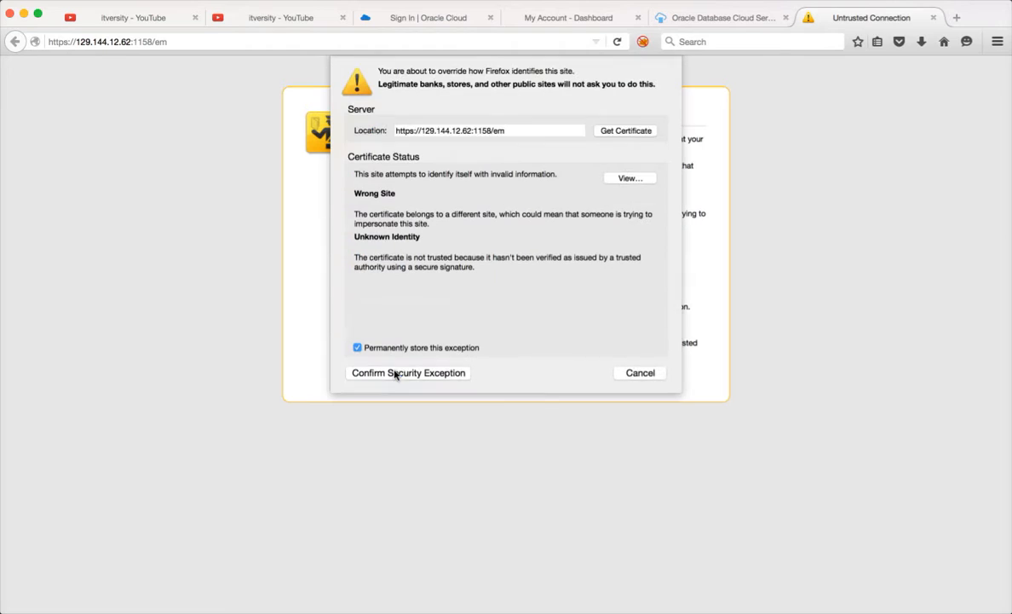
{"action": "left_click", "coordinate": [435, 373]}
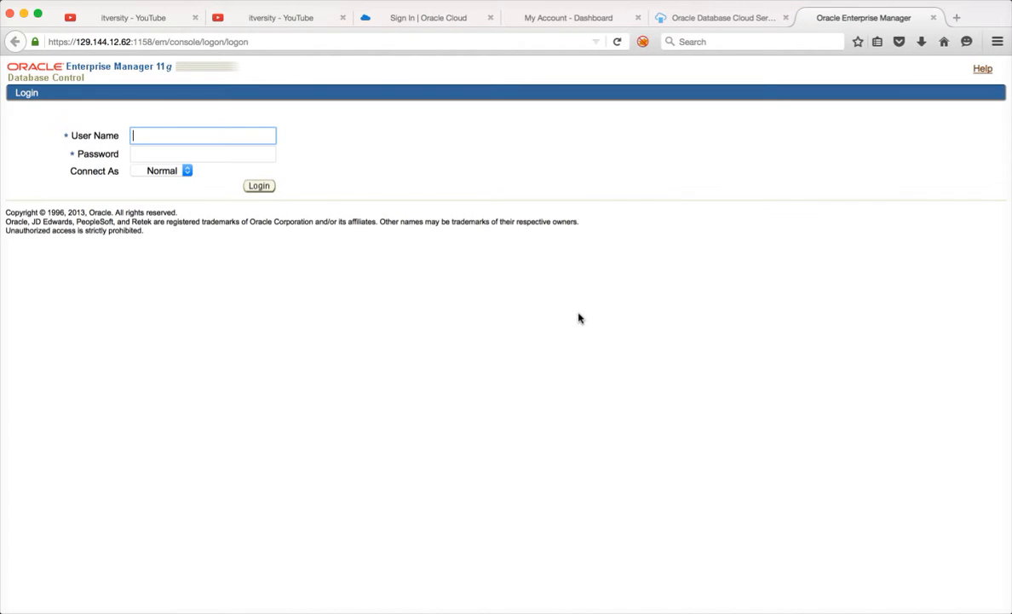
Step: Log in to Enterprise Manager as system with the account password, dismissing the browser's offer to remember the login
{"action": "left_click", "coordinate": [226, 137]}
{"action": "type", "text": "system"}
{"action": "key", "text": "Tab"}
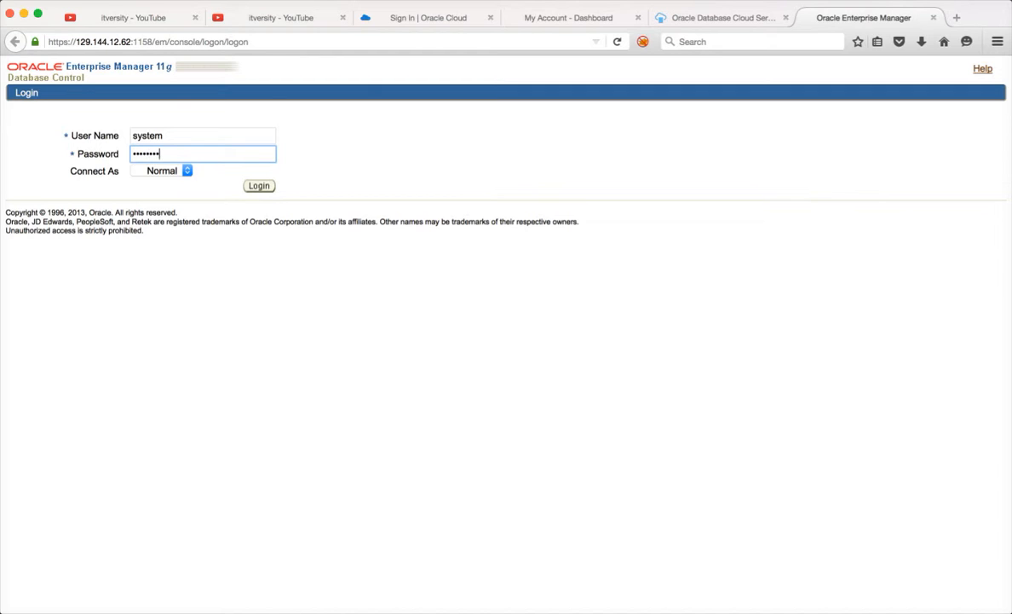
{"action": "key", "text": "Return"}
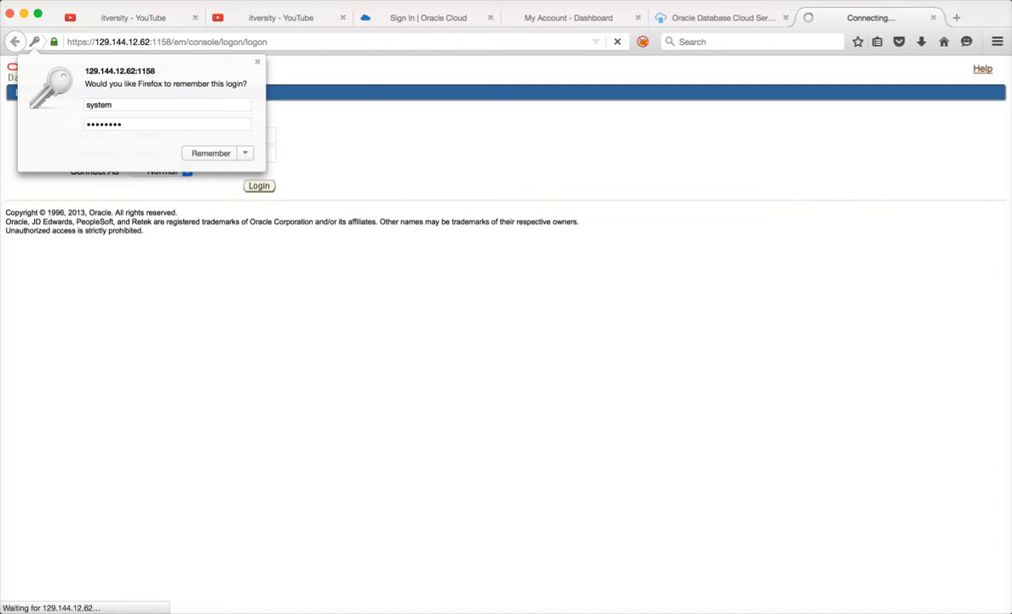
{"action": "left_click", "coordinate": [257, 62]}
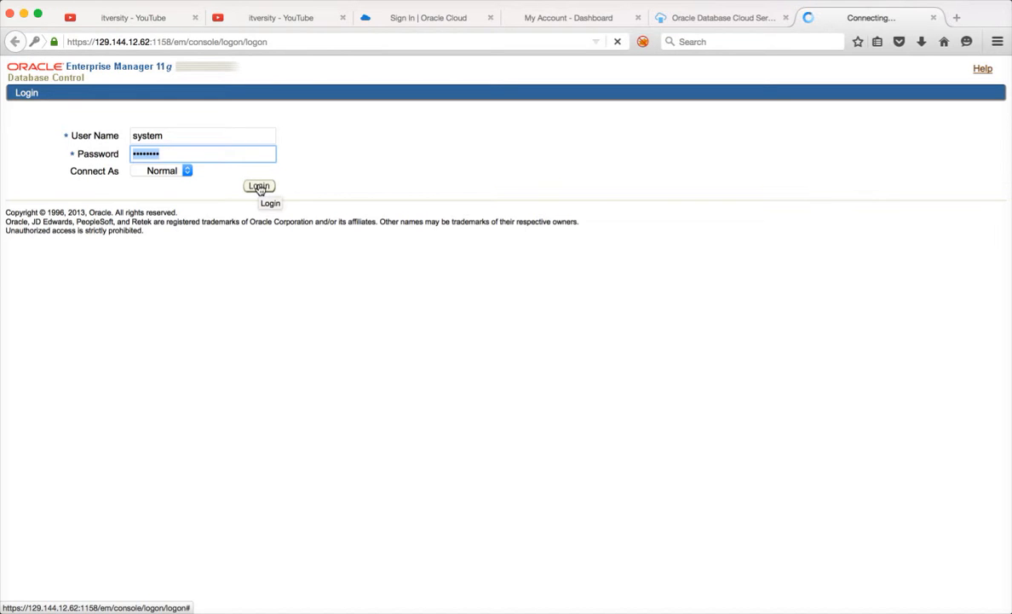
{"action": "left_click", "coordinate": [260, 187]}
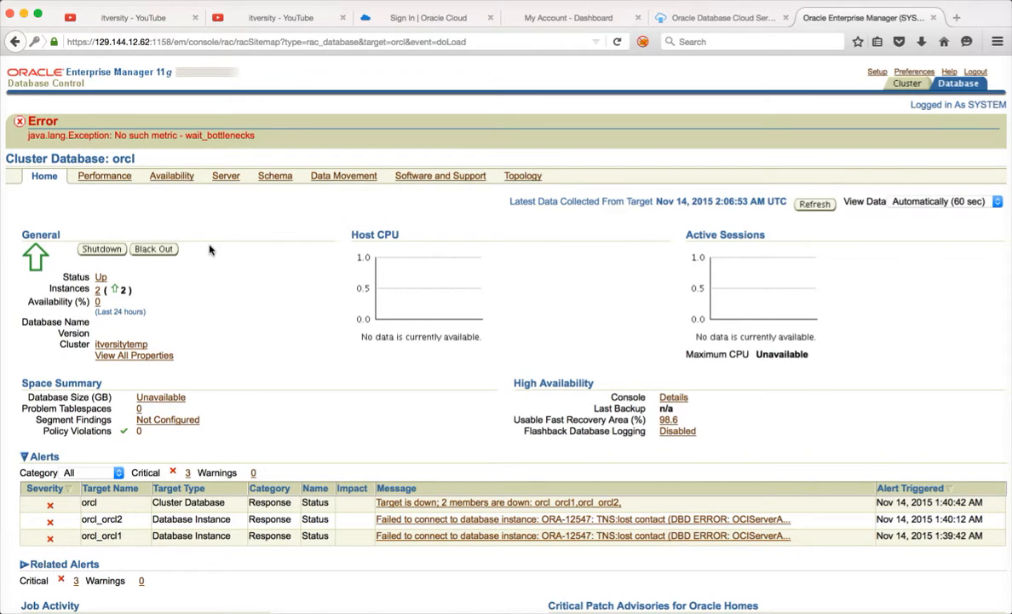
Step: Request the Performance page of the orcl database, check the port in its connect string, and cancel the database login
{"action": "scroll", "coordinate": [249, 289], "scroll_direction": "down", "scroll_amount": 2}
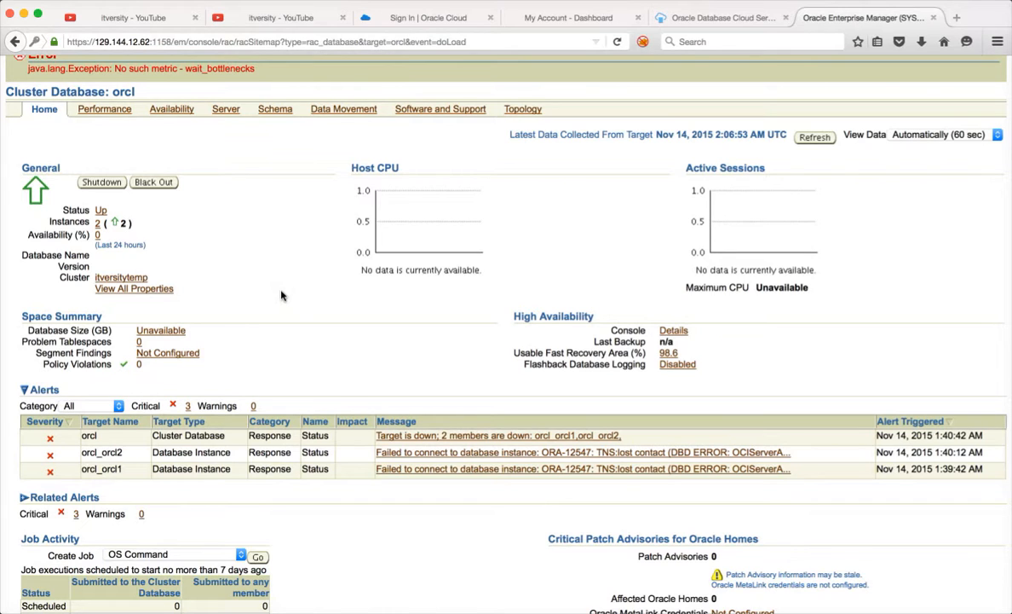
{"action": "scroll", "coordinate": [206, 201], "scroll_direction": "up", "scroll_amount": 3}
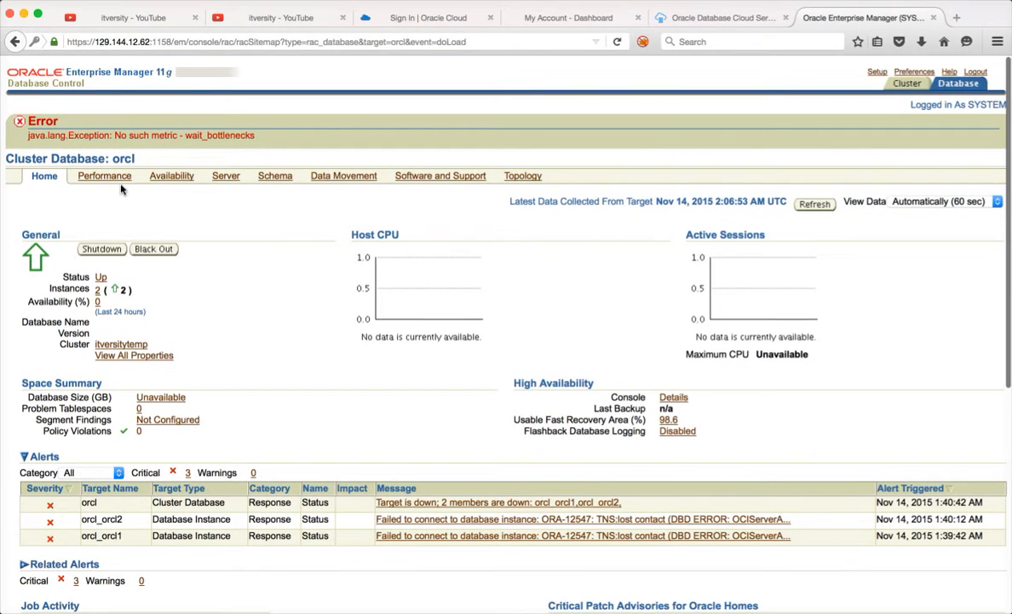
{"action": "left_click", "coordinate": [111, 179]}
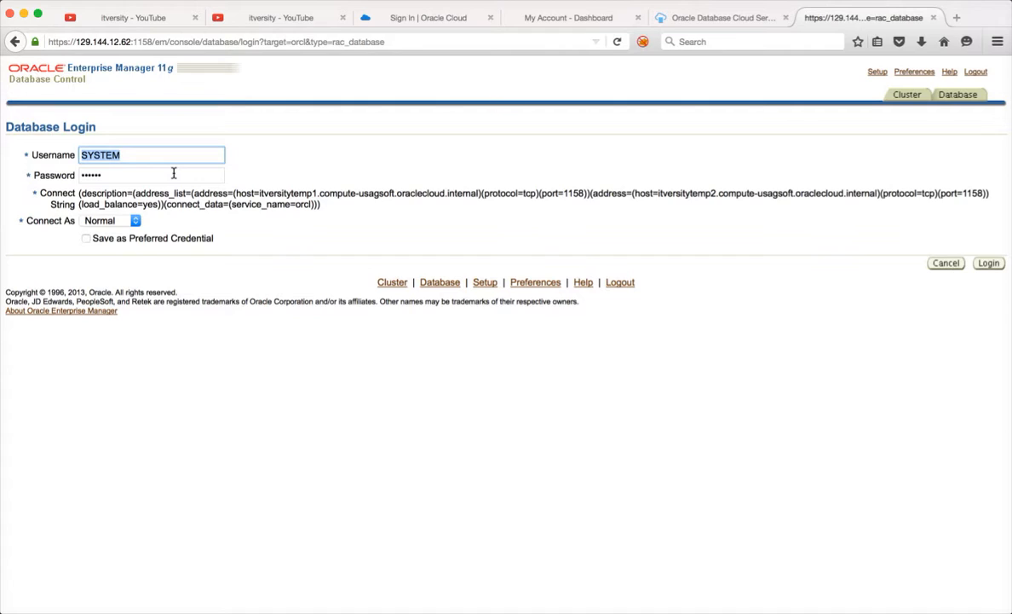
{"action": "double_click", "coordinate": [574, 194]}
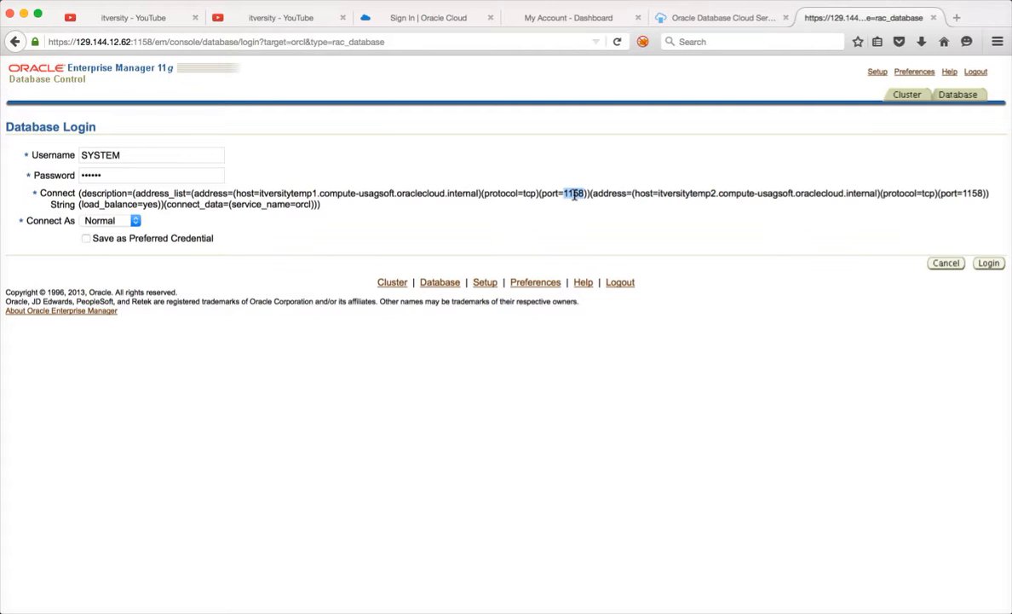
{"action": "left_click", "coordinate": [946, 266]}
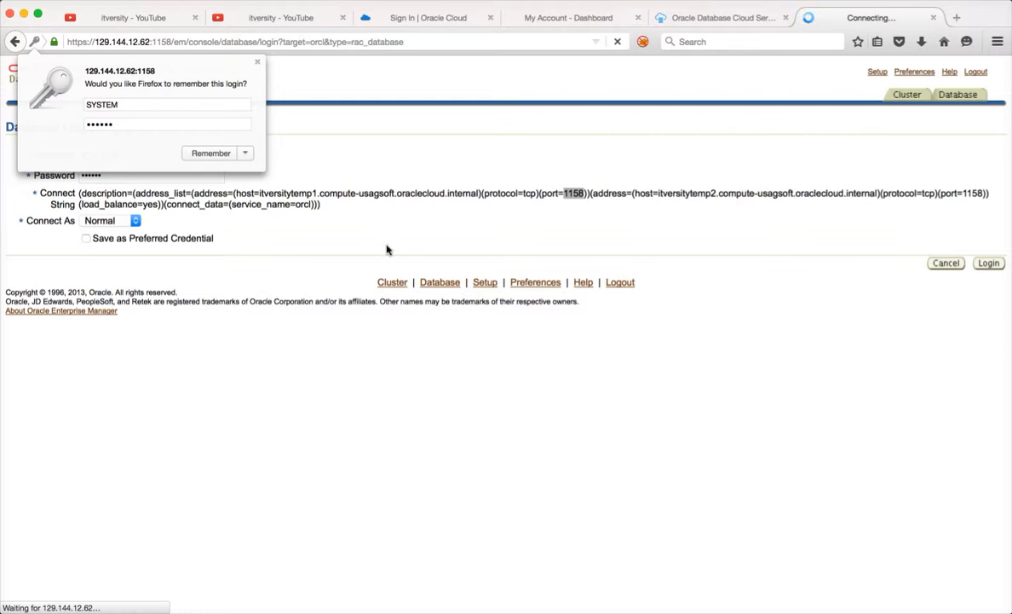
{"action": "left_click", "coordinate": [257, 63]}
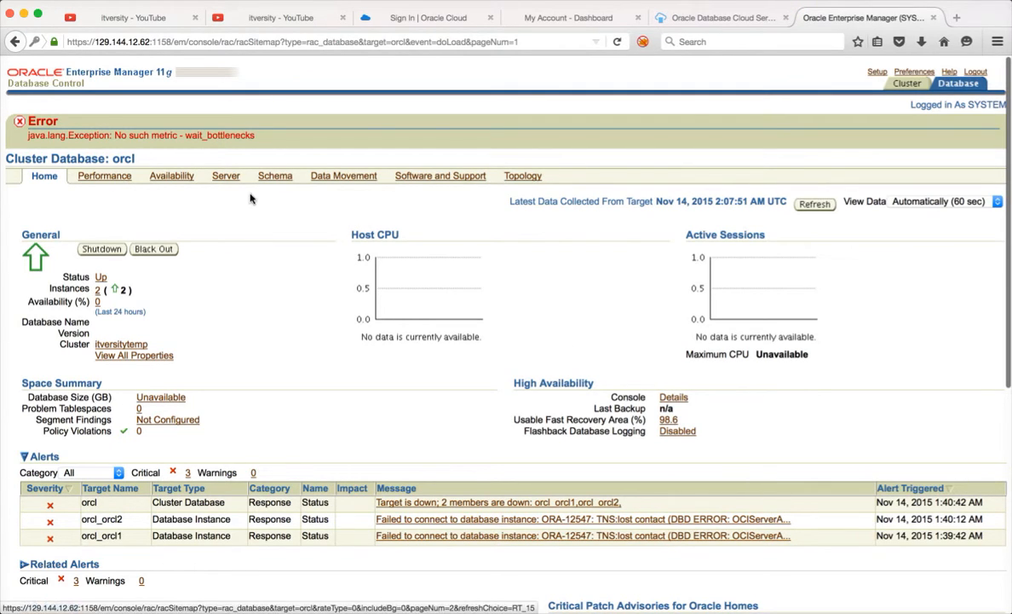
Step: Look through the itversitytemp cluster overview and inspect its first host, itversitytemp1, including the host's Administration page
{"action": "left_click", "coordinate": [909, 84]}
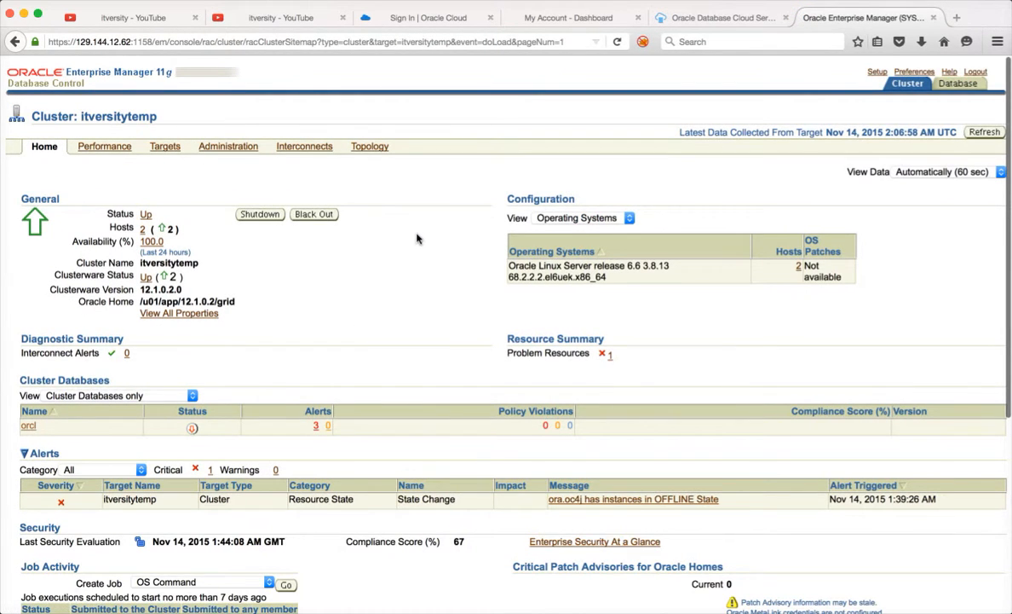
{"action": "scroll", "coordinate": [416, 235], "scroll_direction": "down", "scroll_amount": 5}
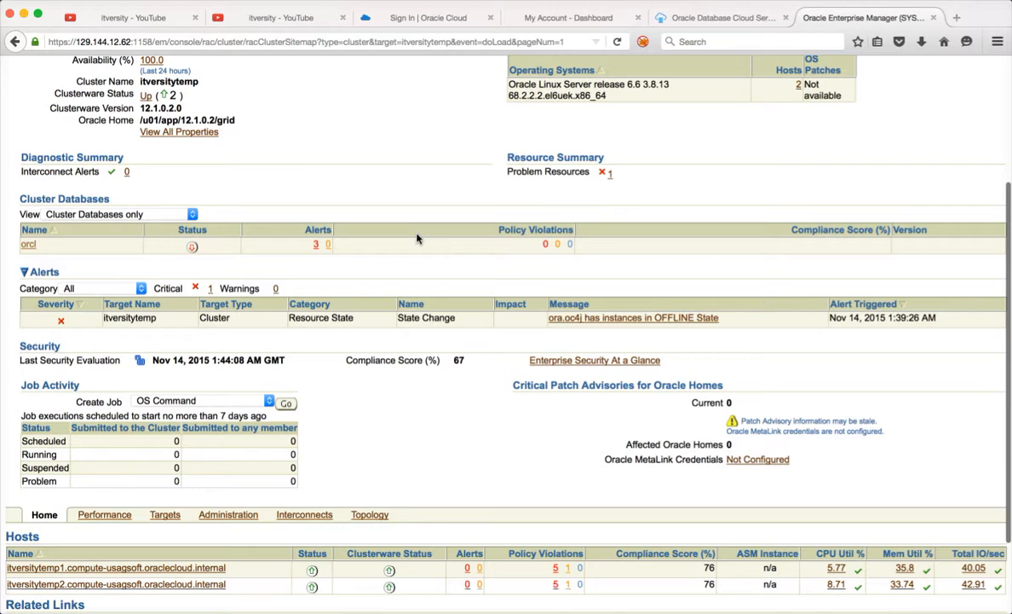
{"action": "scroll", "coordinate": [416, 238], "scroll_direction": "down", "scroll_amount": 2}
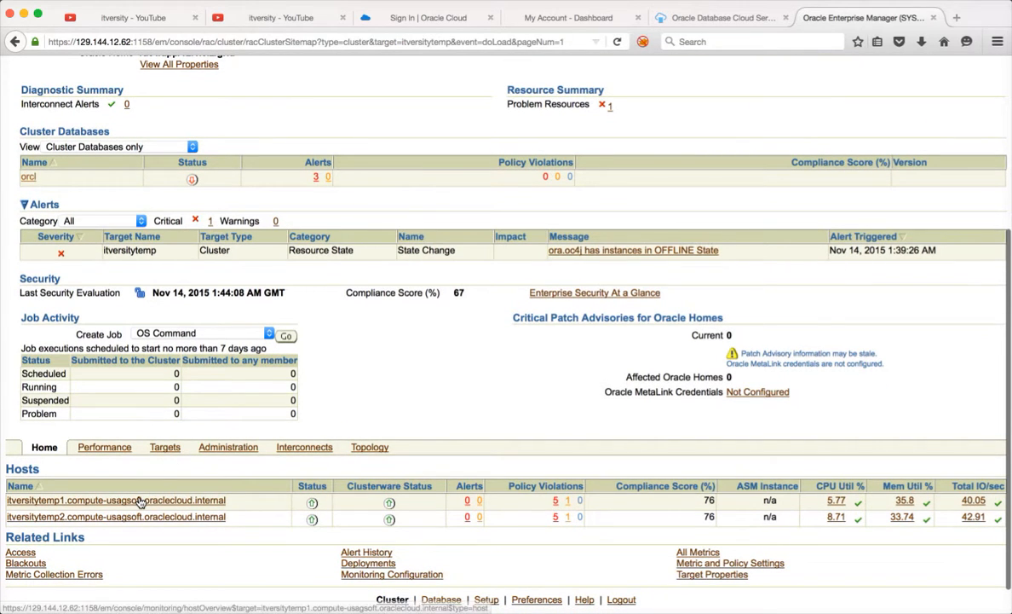
{"action": "left_click", "coordinate": [140, 501]}
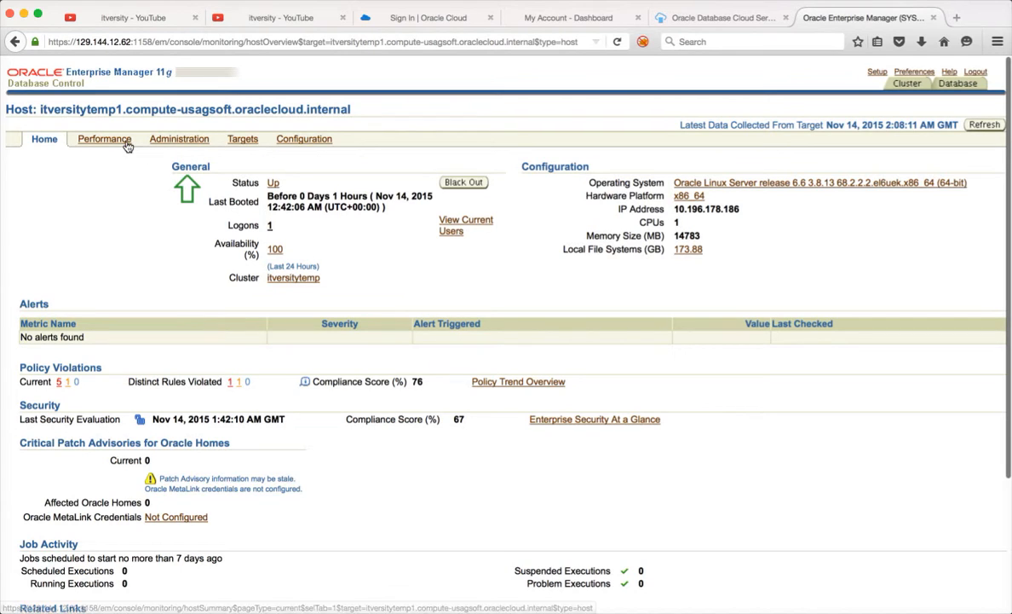
{"action": "left_click", "coordinate": [177, 140]}
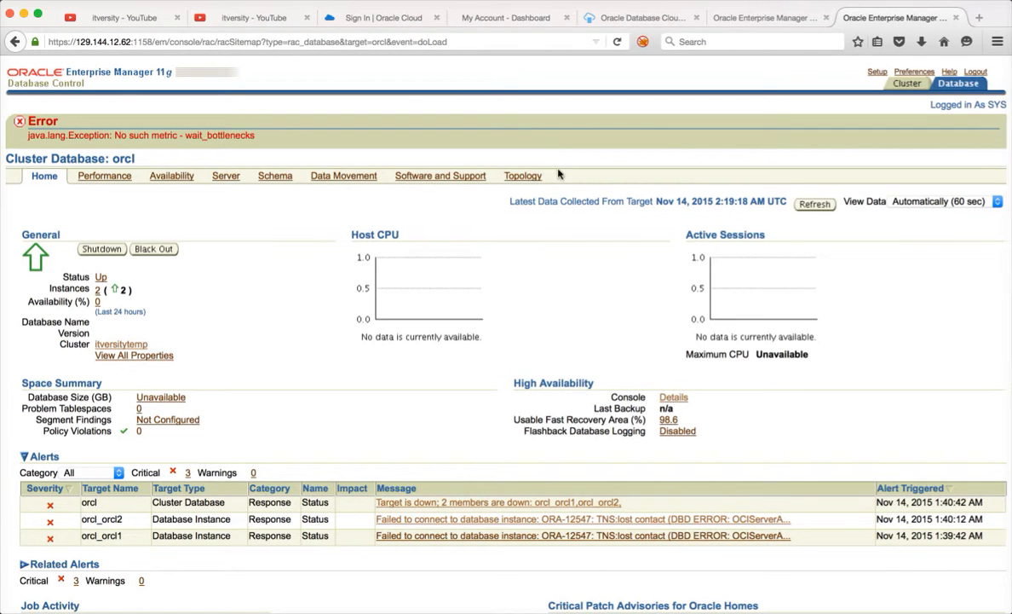
Step: Open the Monitoring Configuration of the orcl cluster database and check the port and SID of the orcl_orcl1 instance
{"action": "scroll", "coordinate": [550, 367], "scroll_direction": "down", "scroll_amount": 5}
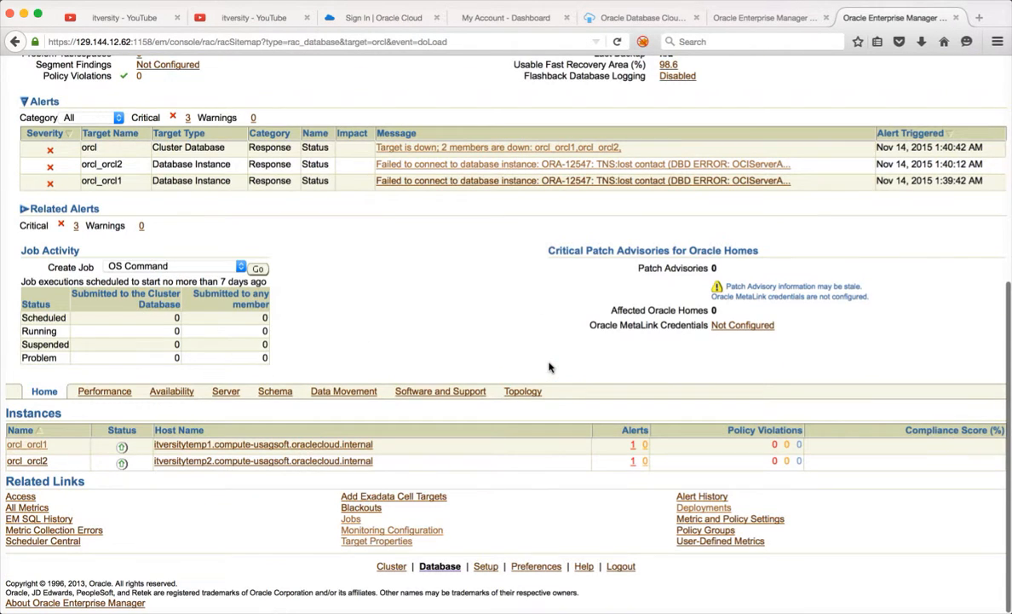
{"action": "left_click", "coordinate": [427, 531]}
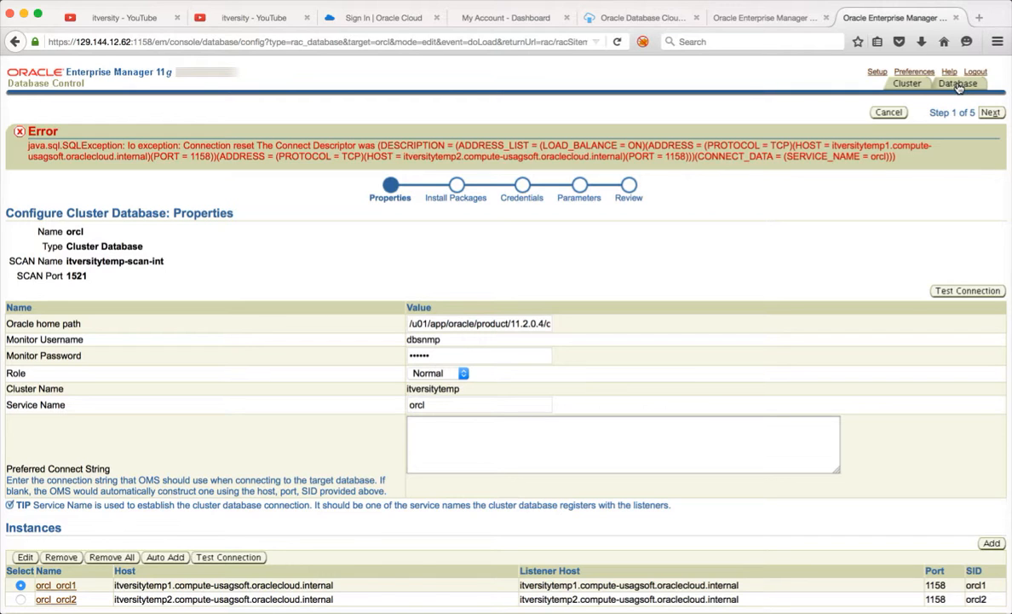
{"action": "scroll", "coordinate": [723, 208], "scroll_direction": "down", "scroll_amount": 2}
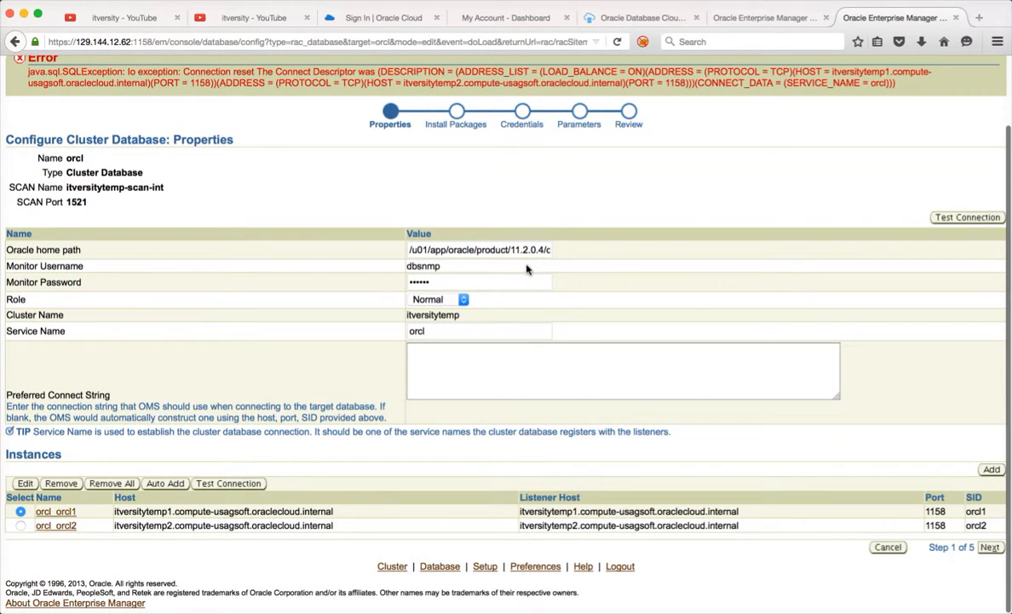
{"action": "double_click", "coordinate": [935, 511]}
{"action": "double_click", "coordinate": [975, 511]}
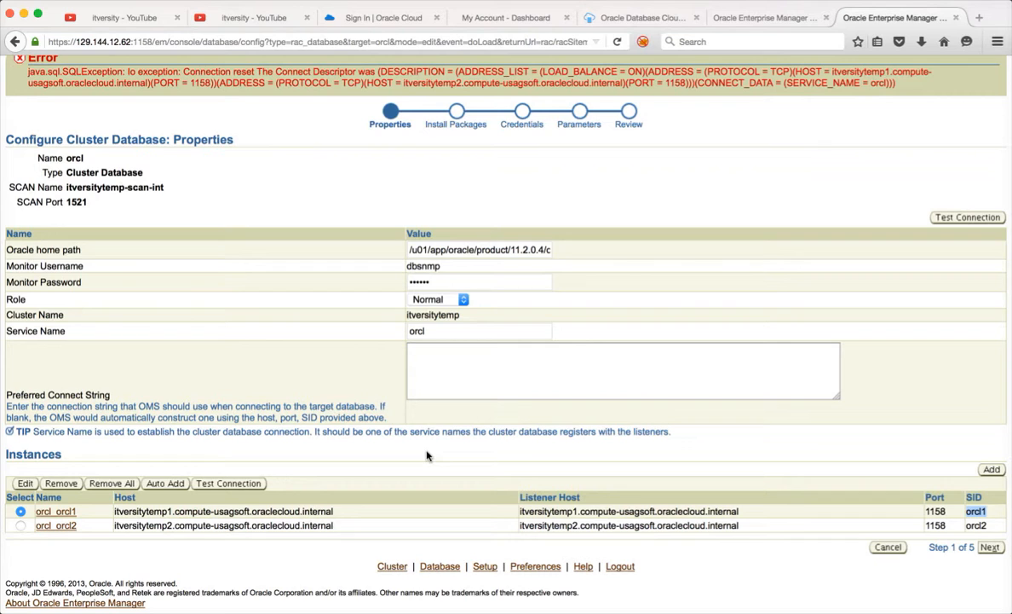
Step: Set the port of the orcl_orcl1 instance to 1521, test its connection, and accept the change
{"action": "left_click", "coordinate": [27, 483]}
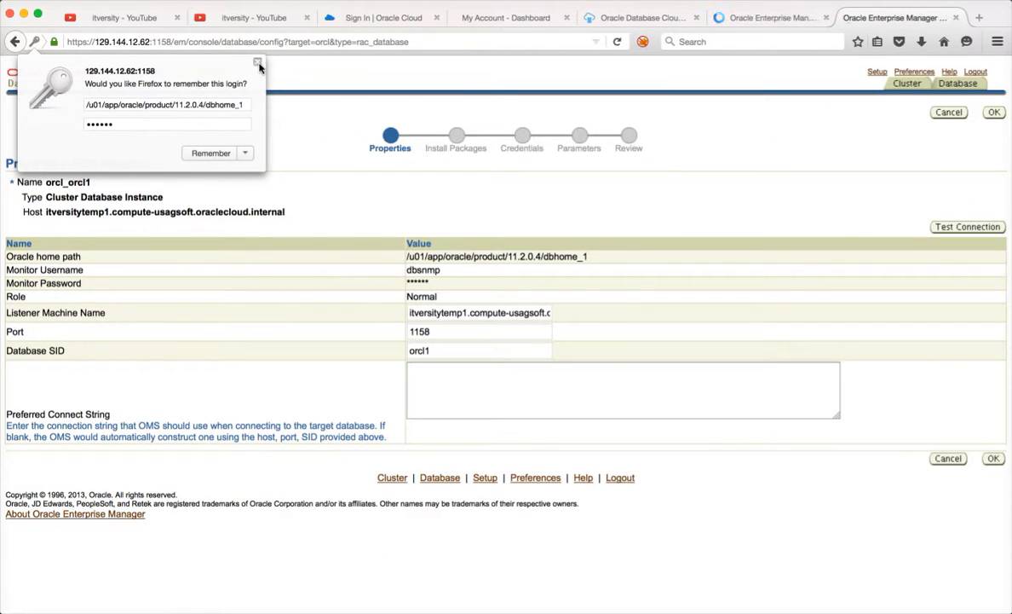
{"action": "left_click", "coordinate": [258, 64]}
{"action": "left_click", "coordinate": [511, 333]}
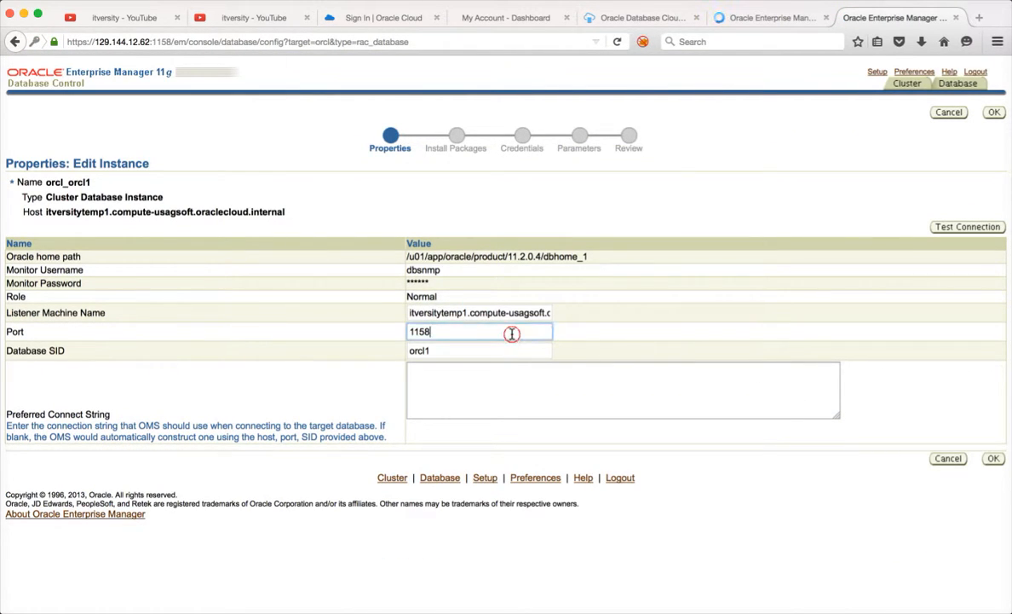
{"action": "double_click", "coordinate": [512, 333]}
{"action": "type", "text": "1"}
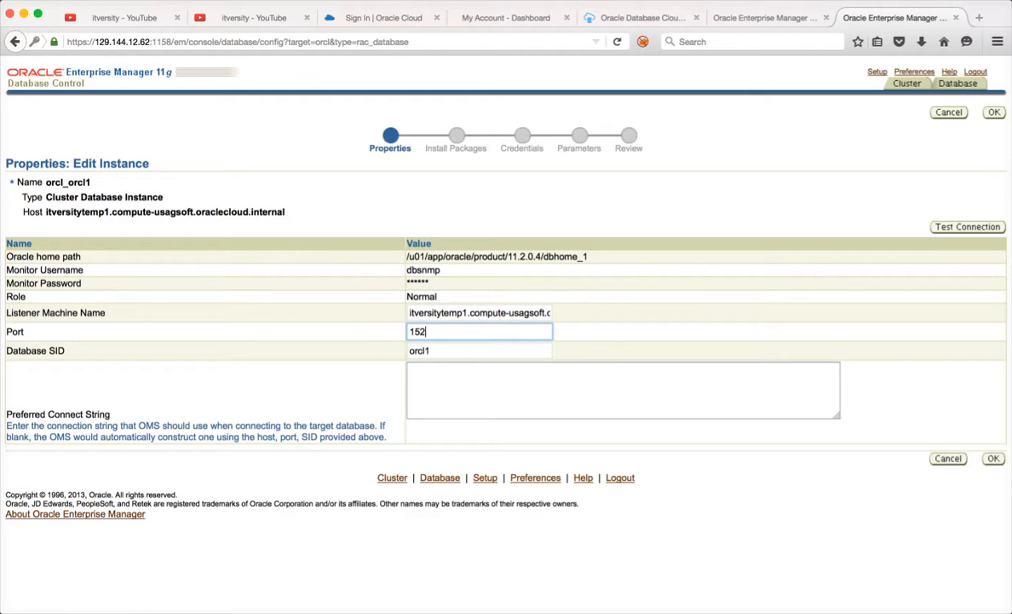
{"action": "left_click", "coordinate": [968, 228]}
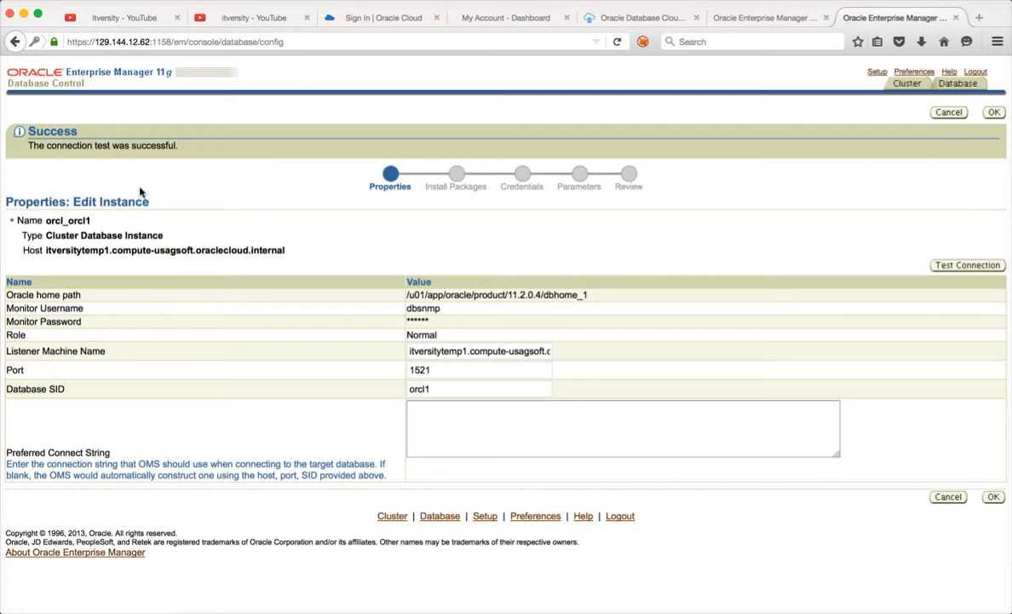
{"action": "left_click", "coordinate": [994, 496]}
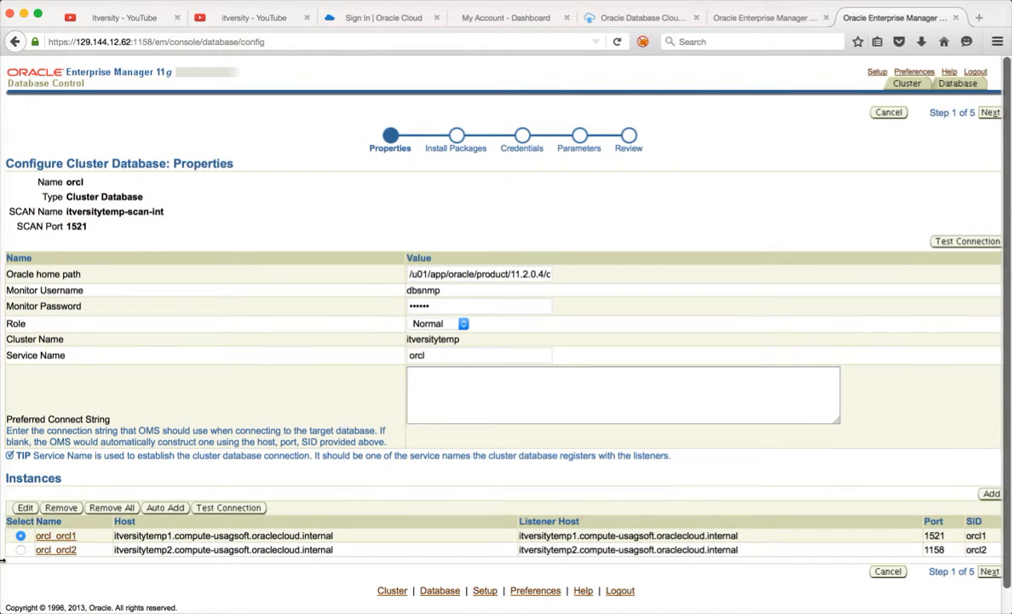
Step: Set the port of the orcl_orcl2 instance to 1521 and accept the change
{"action": "left_click", "coordinate": [20, 551]}
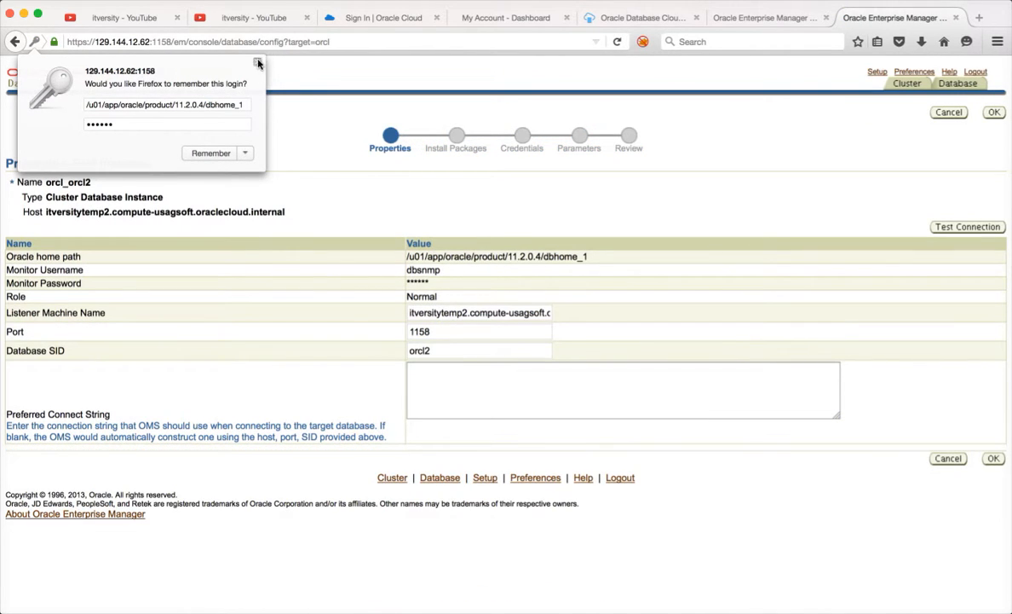
{"action": "left_click", "coordinate": [257, 61]}
{"action": "left_click", "coordinate": [520, 318]}
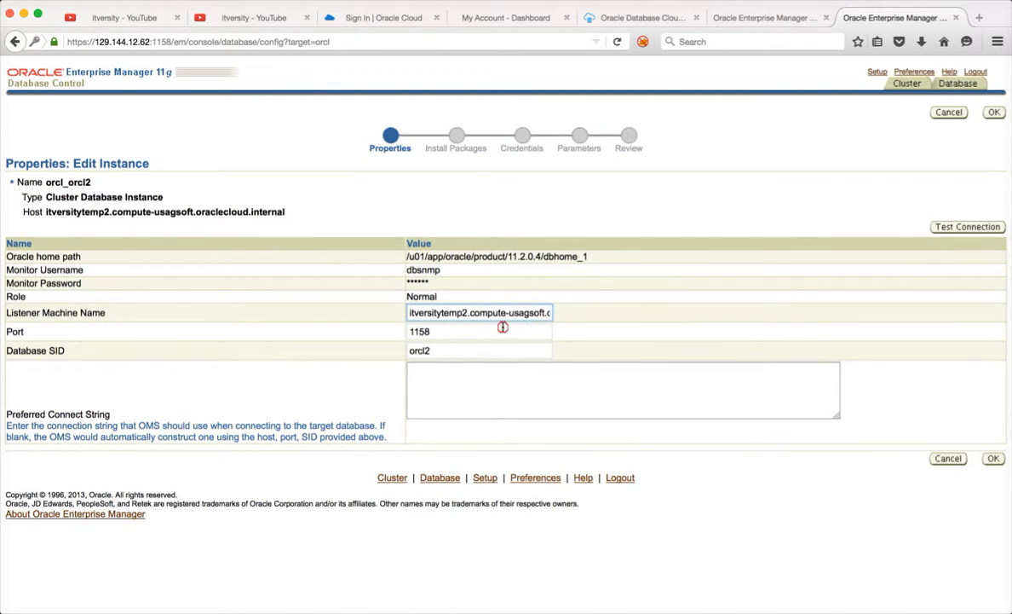
{"action": "double_click", "coordinate": [503, 327]}
{"action": "type", "text": "152"}
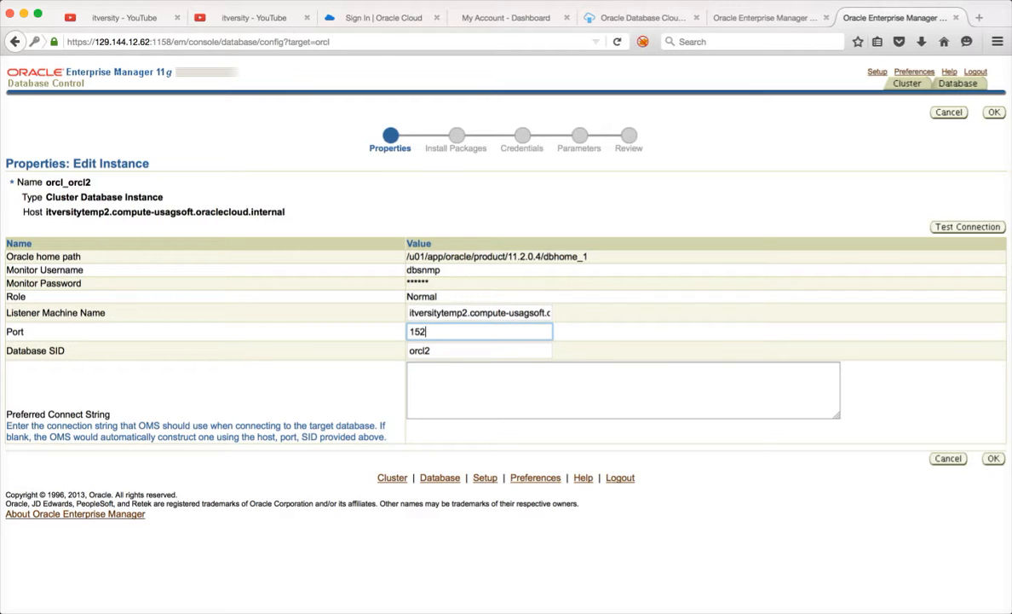
{"action": "type", "text": "1"}
{"action": "left_click", "coordinate": [993, 459]}
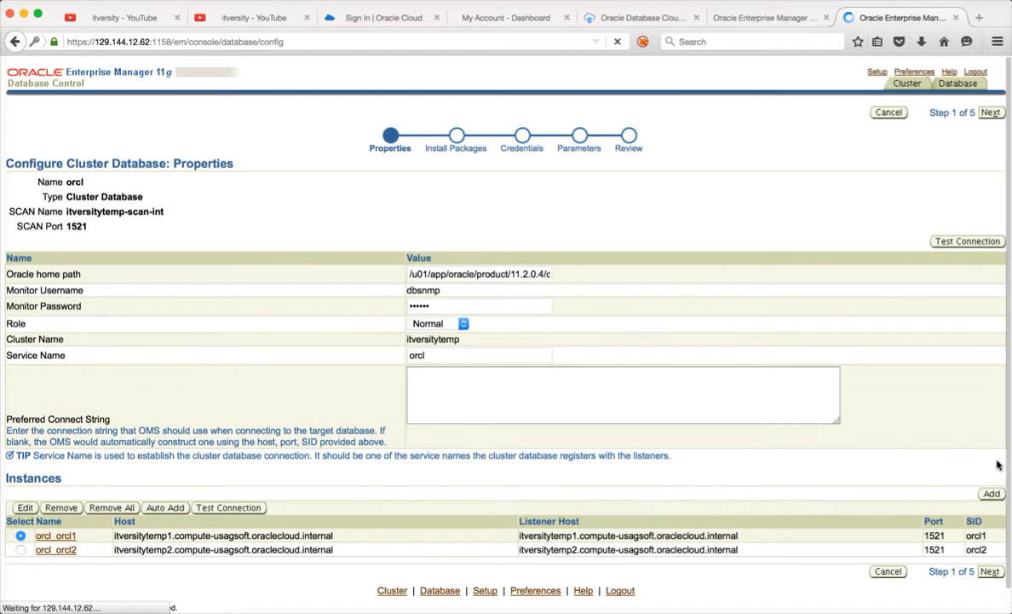
Step: Review and submit the cluster database configuration, then return to the orcl home page
{"action": "left_click", "coordinate": [989, 572]}
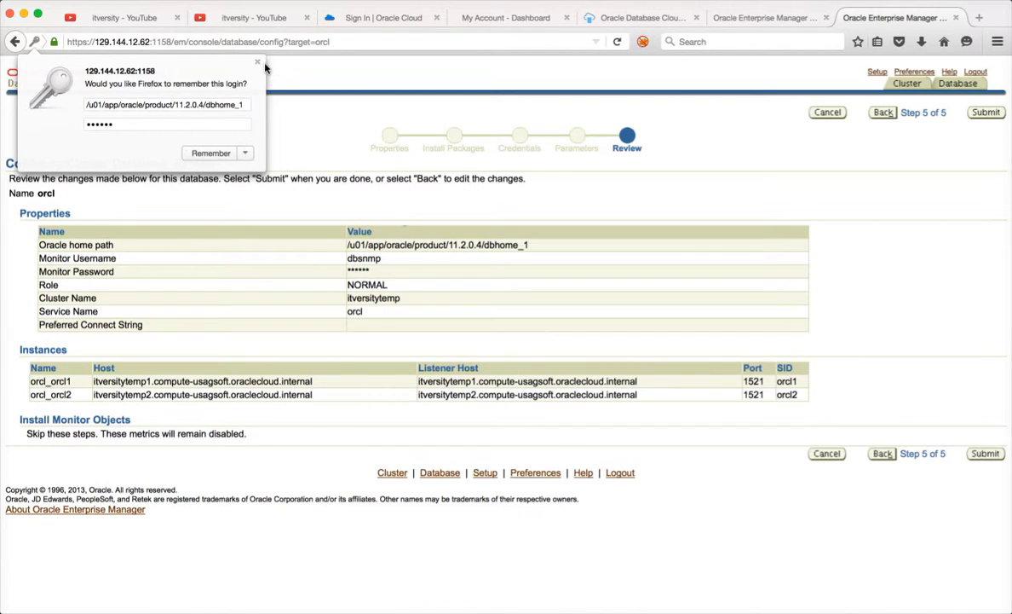
{"action": "left_click", "coordinate": [252, 62]}
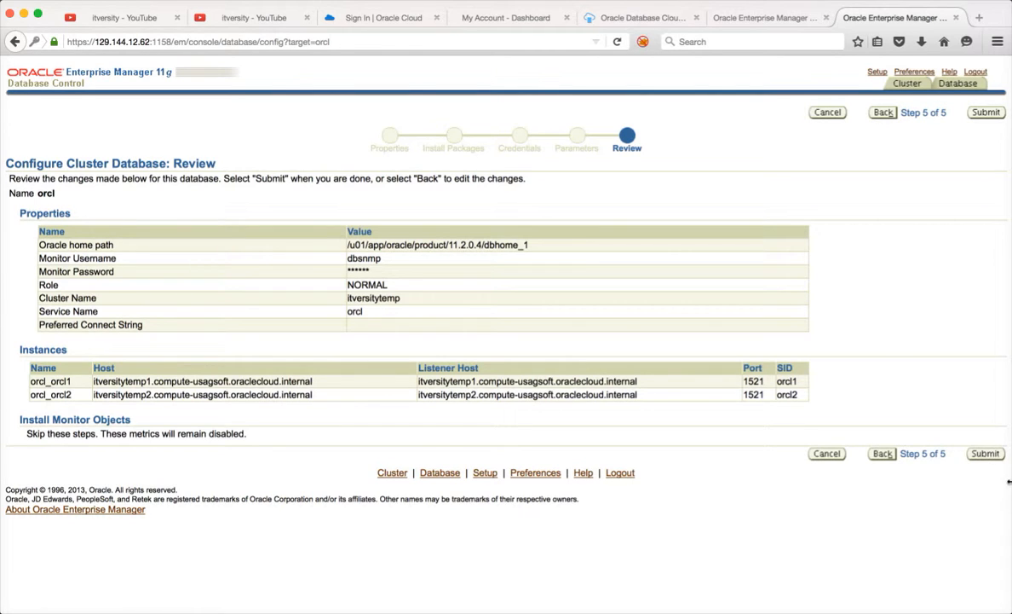
{"action": "left_click", "coordinate": [985, 454]}
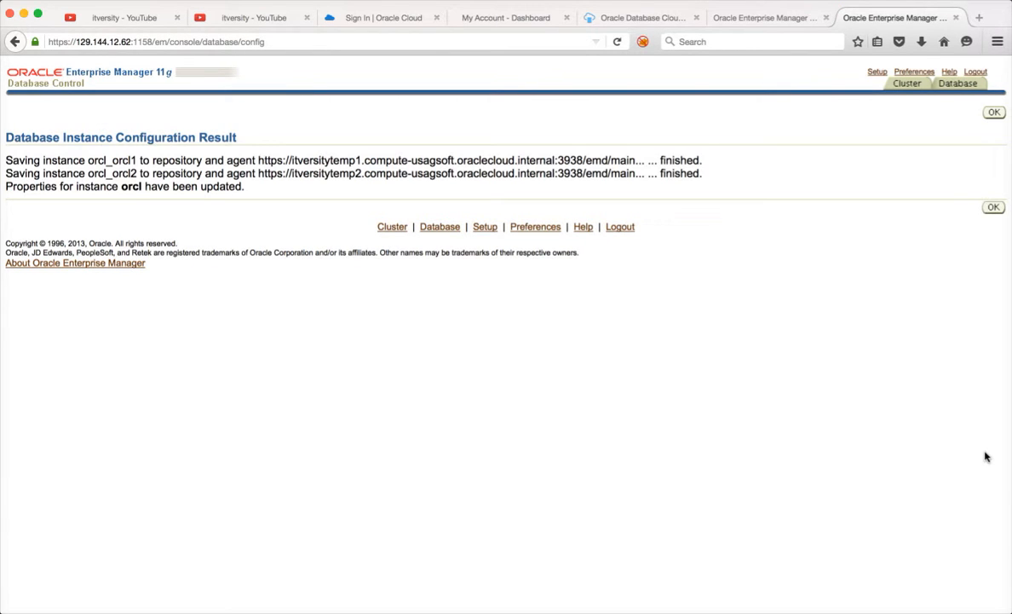
{"action": "left_click", "coordinate": [993, 209]}
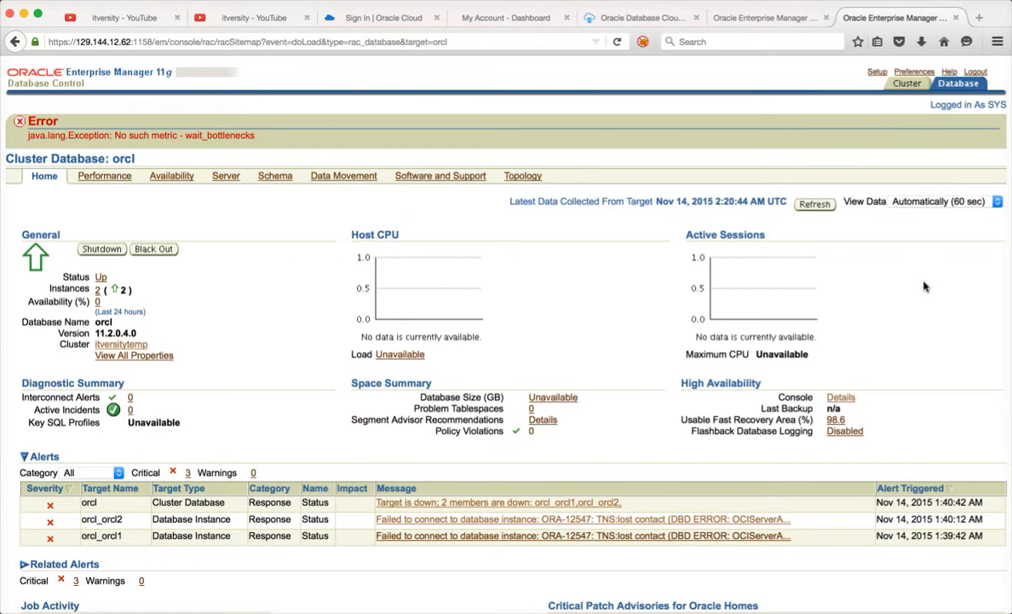
Step: Look over the orcl home page, reload it, and open the database's Performance page
{"action": "scroll", "coordinate": [925, 286], "scroll_direction": "down", "scroll_amount": 3}
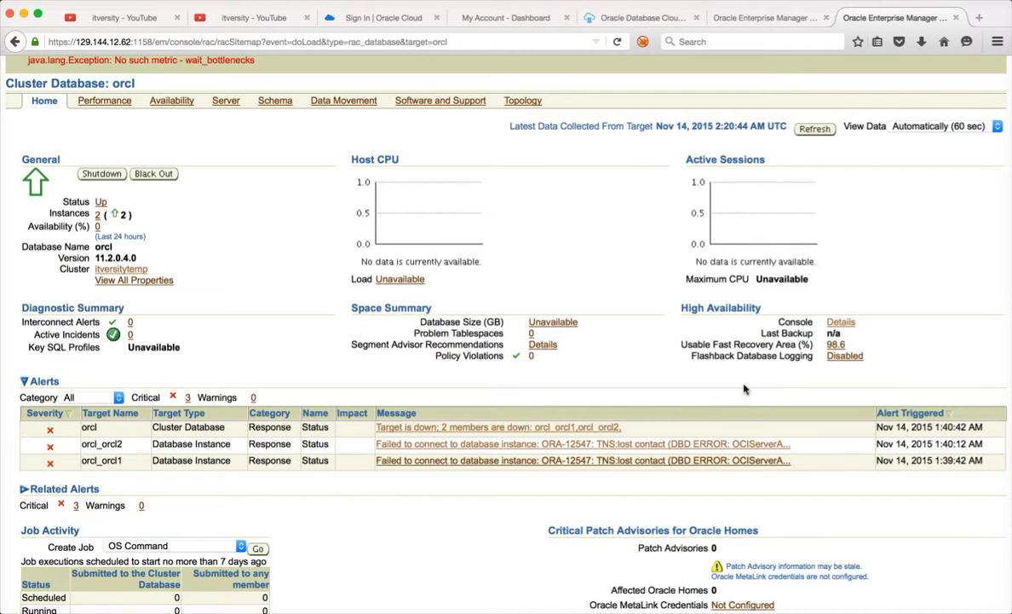
{"action": "scroll", "coordinate": [701, 403], "scroll_direction": "down", "scroll_amount": 6}
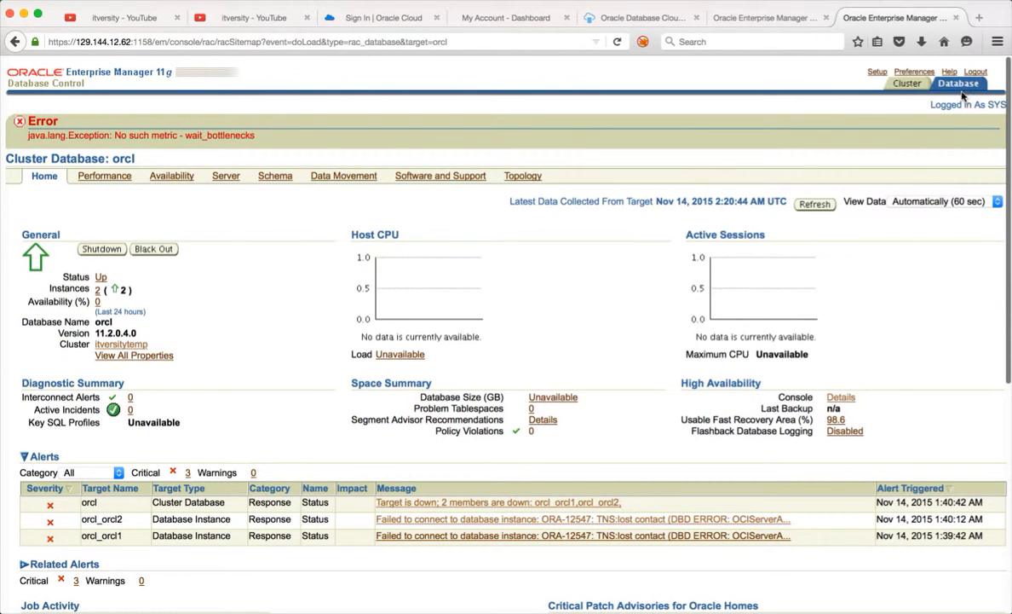
{"action": "scroll", "coordinate": [729, 511], "scroll_direction": "down", "scroll_amount": 8}
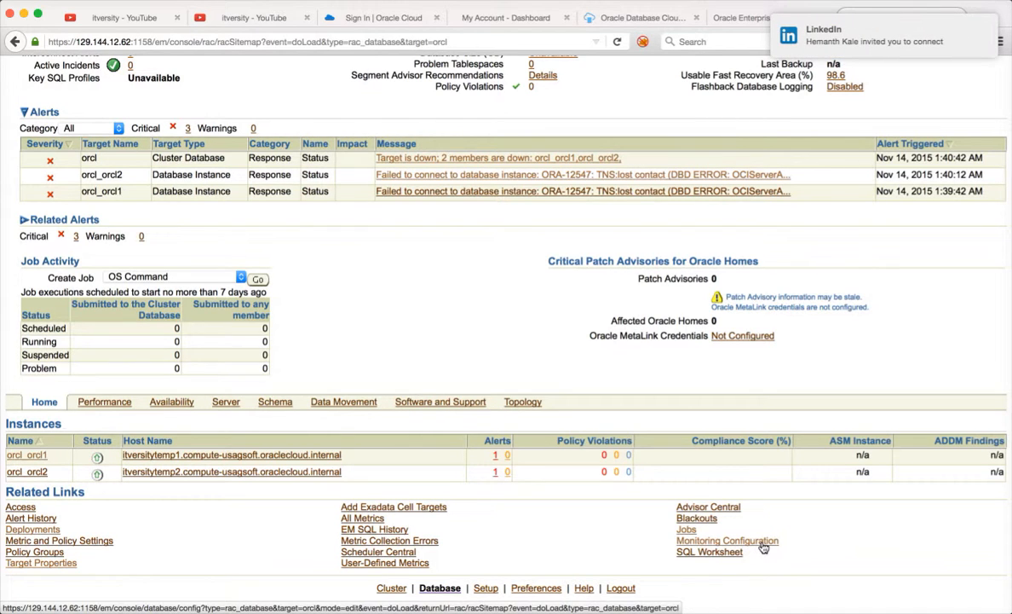
{"action": "scroll", "coordinate": [419, 327], "scroll_direction": "up", "scroll_amount": 8}
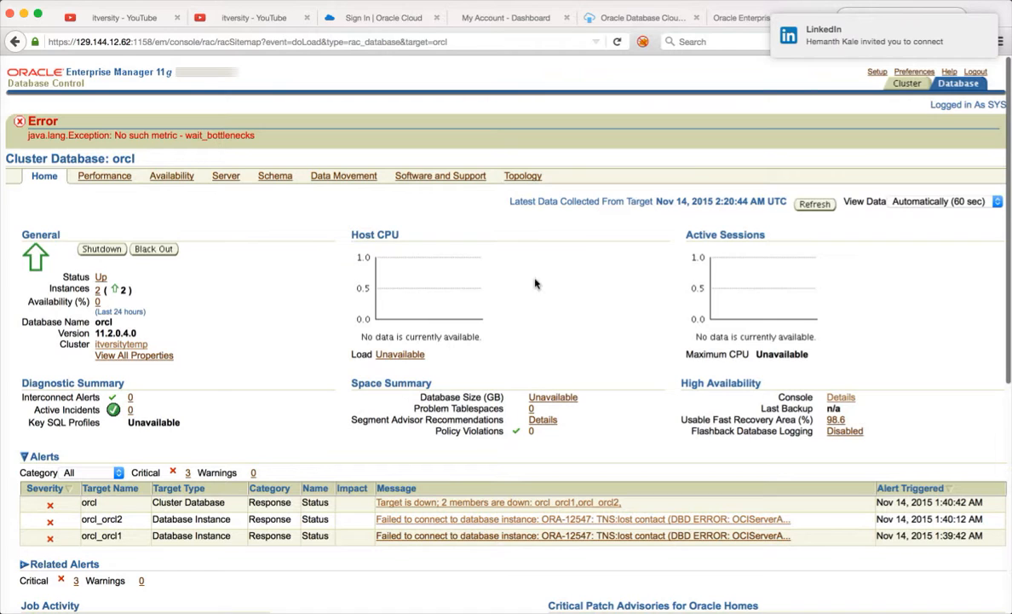
{"action": "left_click", "coordinate": [45, 178]}
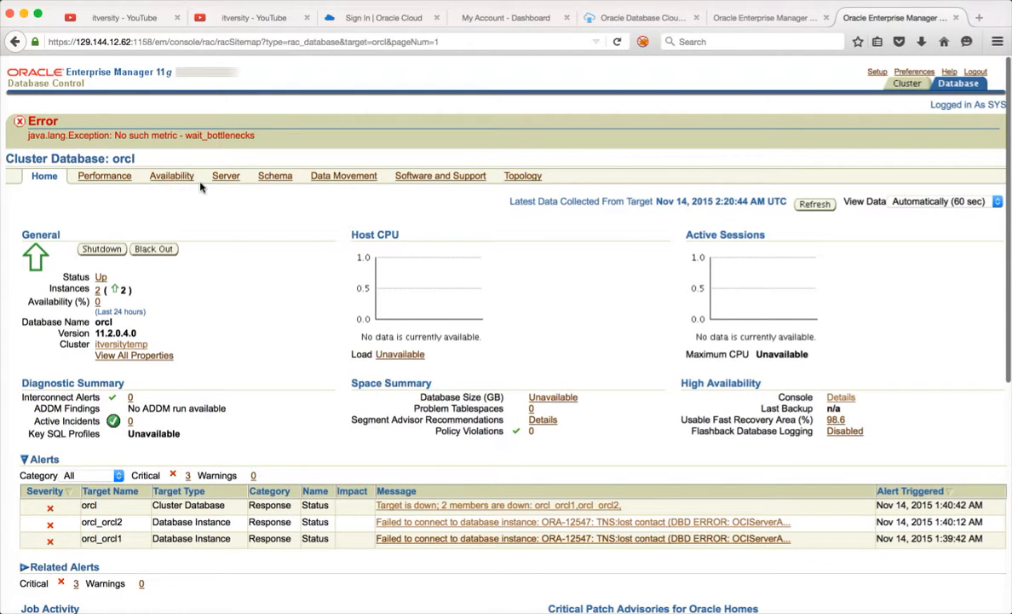
{"action": "left_click", "coordinate": [616, 41]}
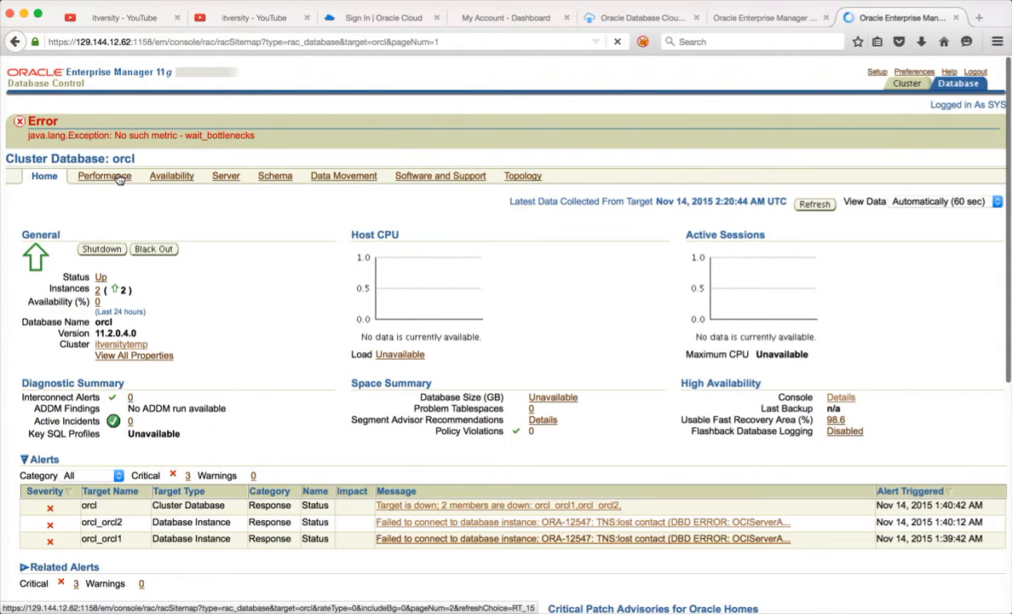
{"action": "left_click", "coordinate": [118, 177]}
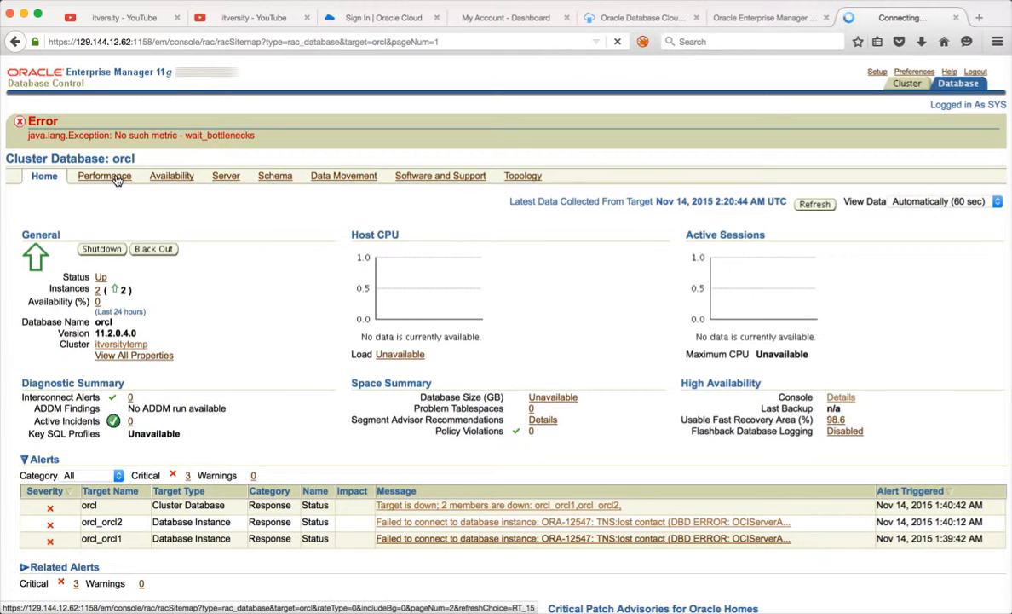